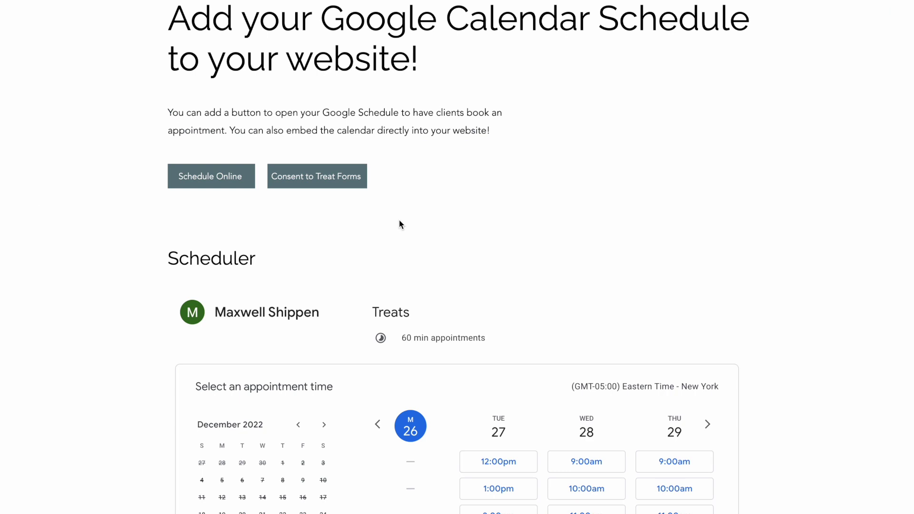
# - Scroll up on the clinic website's booking page to show the 60-minute Treats time slots
pyautogui.scroll(3, 399, 219)
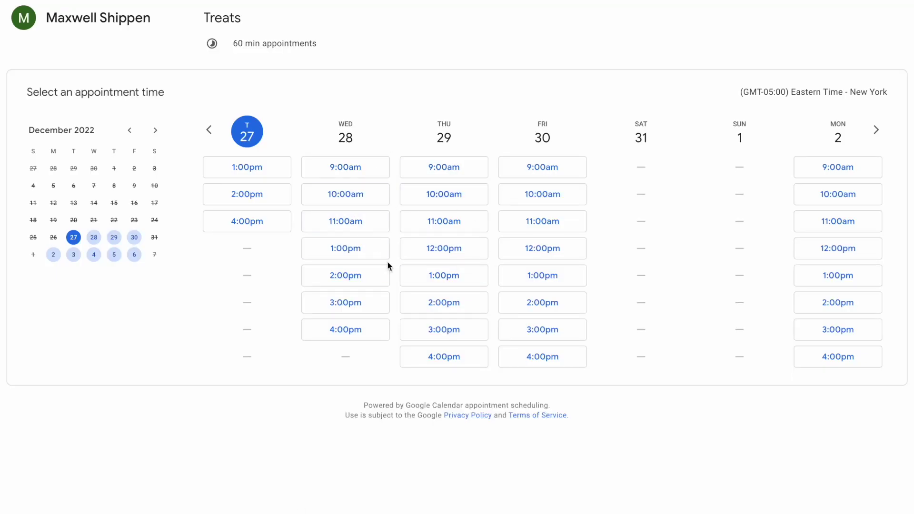
# - Book the Thursday, December 29, 12:00–1:00pm Treats slot and close the calendar tab
pyautogui.click(439, 249)
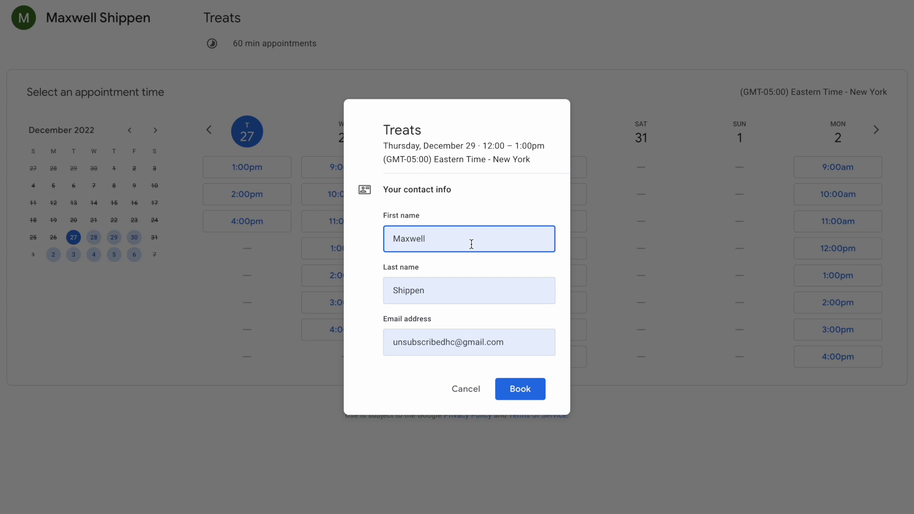
pyautogui.click(513, 388)
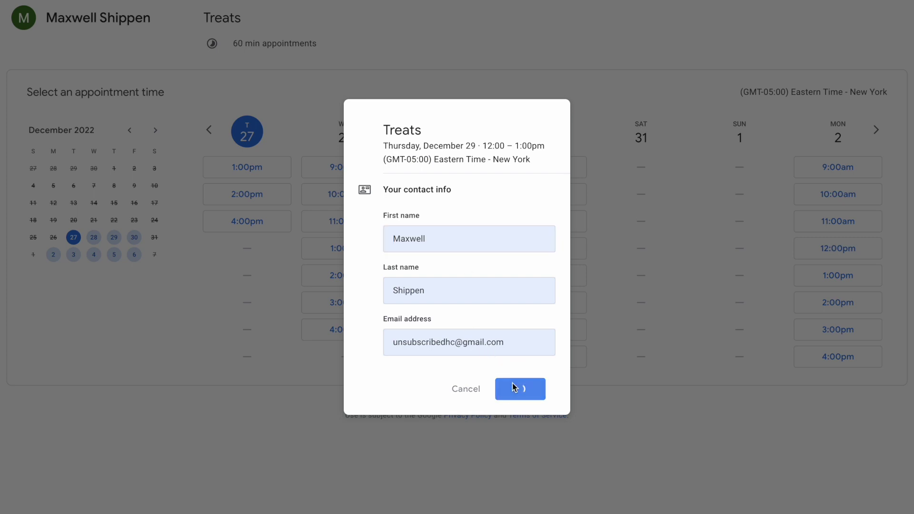
pyautogui.click(526, 375)
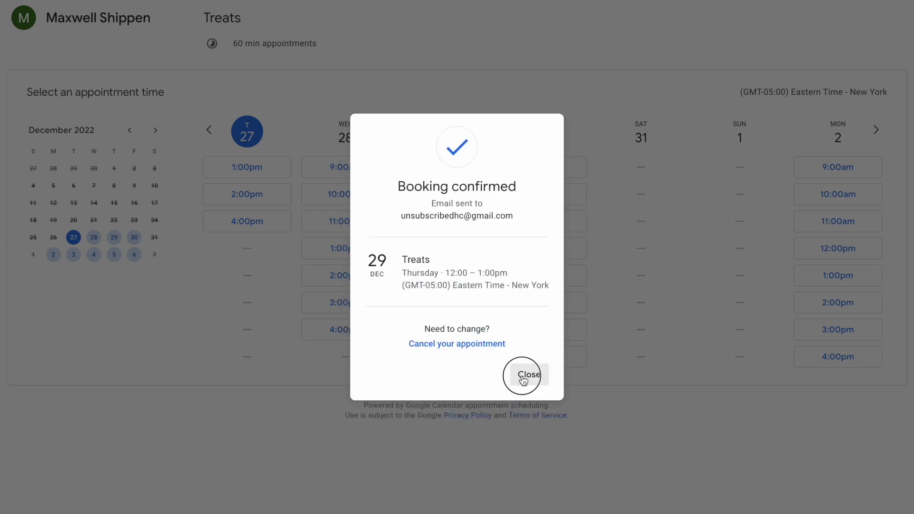
pyautogui.hotkey('ctrl', 'w')
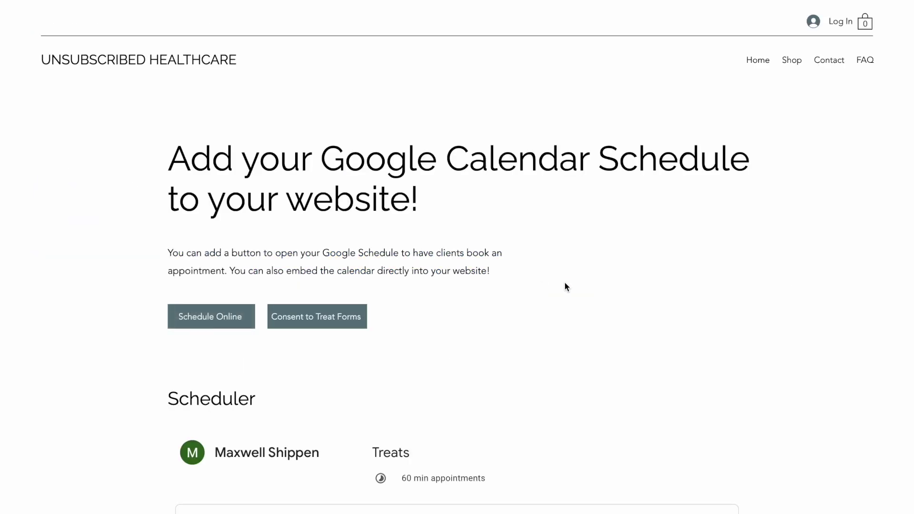
# - Open the Consent to Treat Forms link to bring up the Patient Subjective Intake form
pyautogui.click(347, 314)
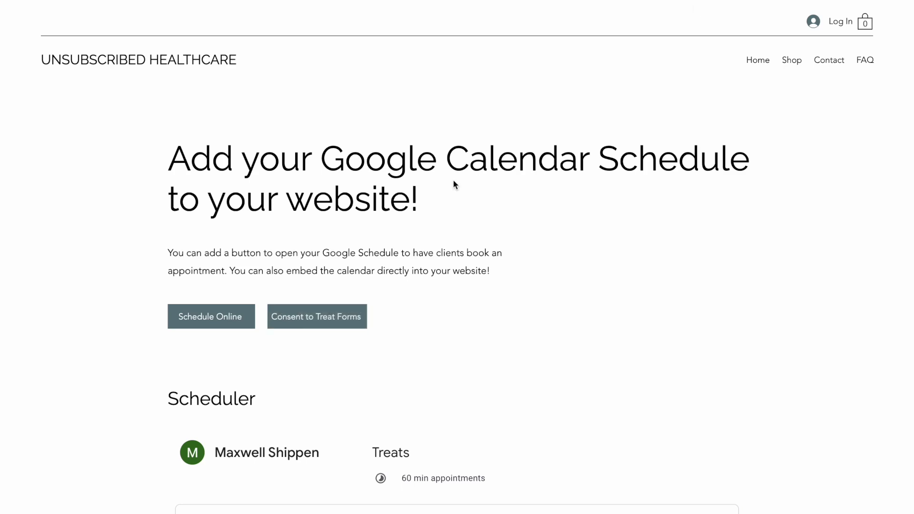
pyautogui.scroll(-5, 453, 184)
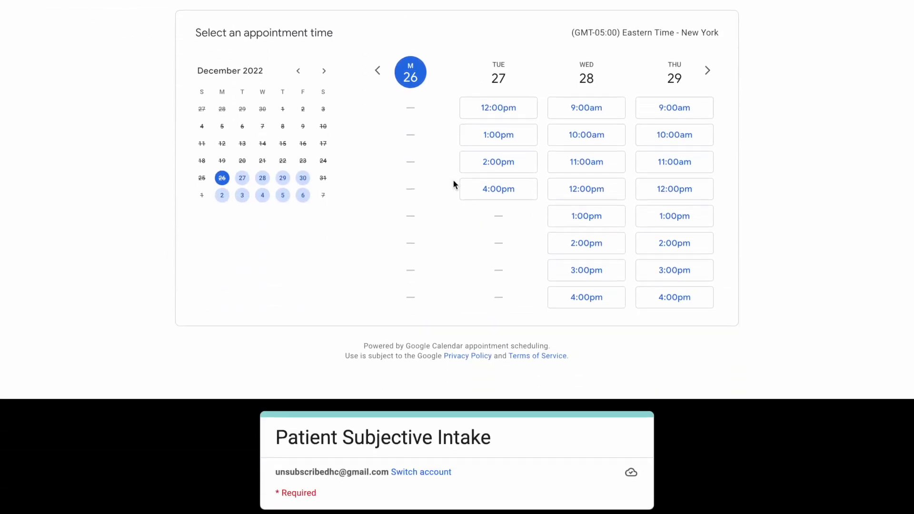
pyautogui.scroll(-6, 453, 181)
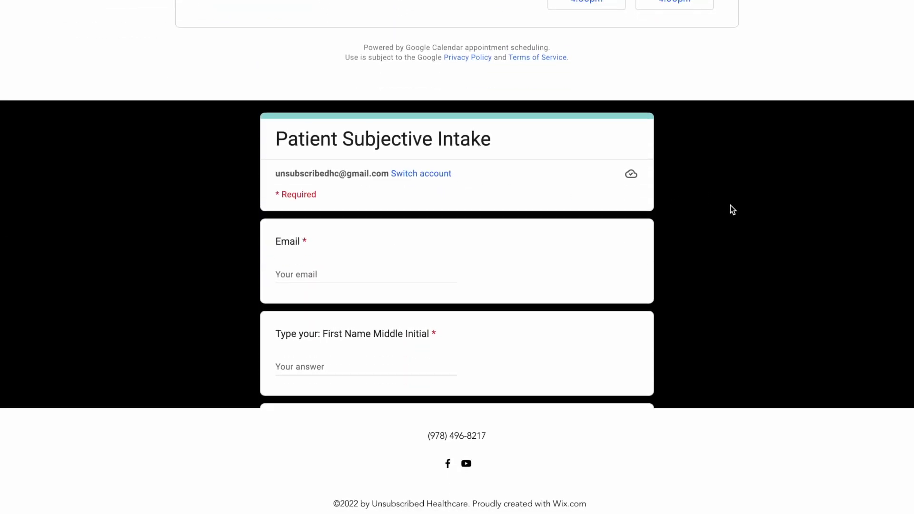
pyautogui.scroll(7, 712, 213)
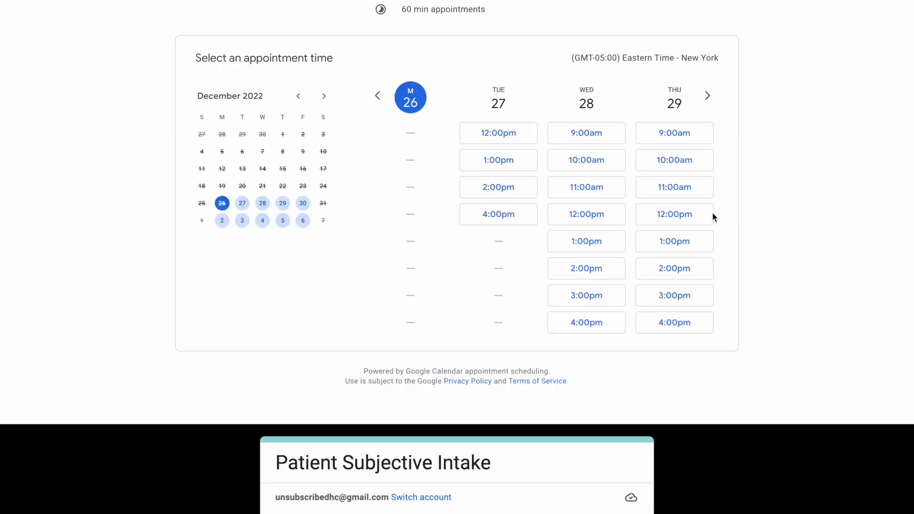
pyautogui.scroll(9, 629, 300)
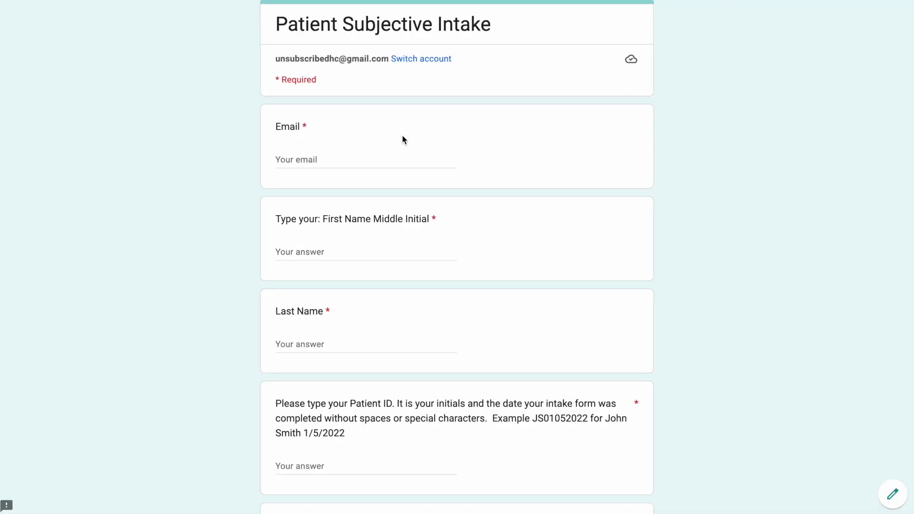
# - Enter the patient's email address, correcting a typo along the way
pyautogui.click(359, 159)
pyautogui.scroll(-1, 394, 164)
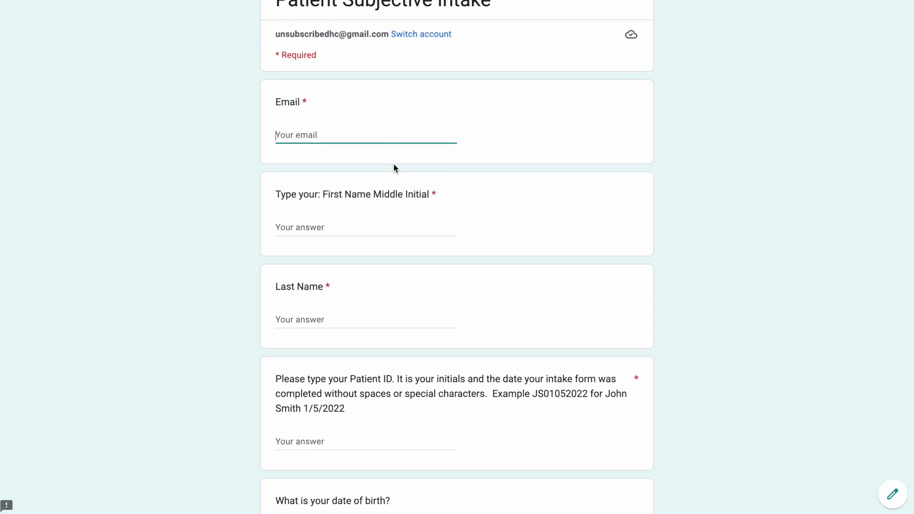
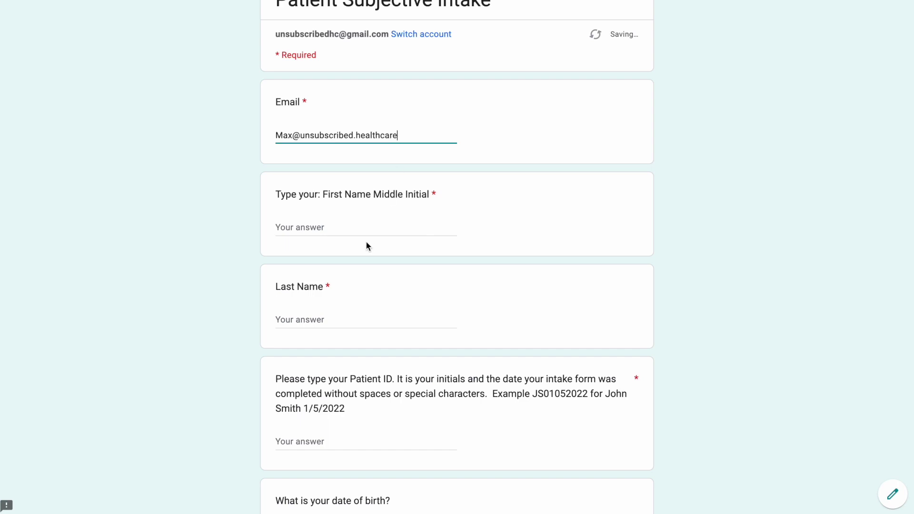
# - Fill in the patient's first name, last name and patient ID
pyautogui.click(370, 226)
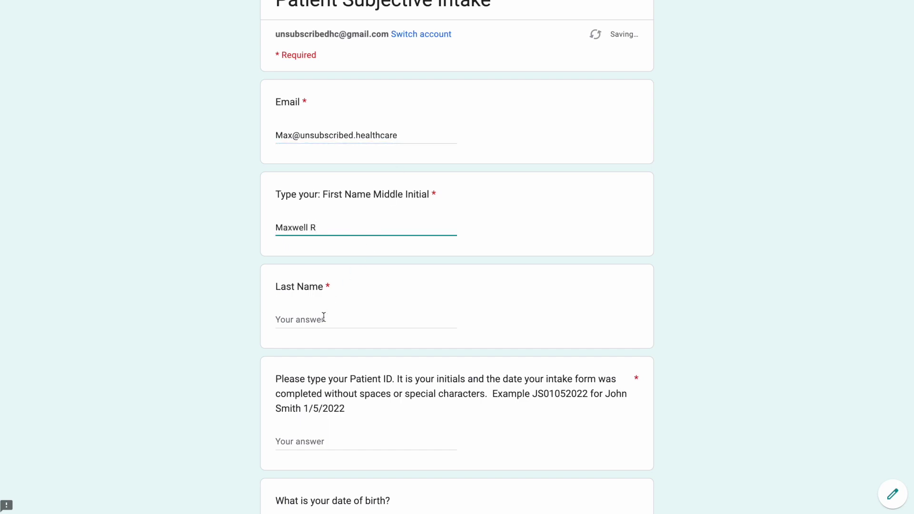
pyautogui.click(323, 317)
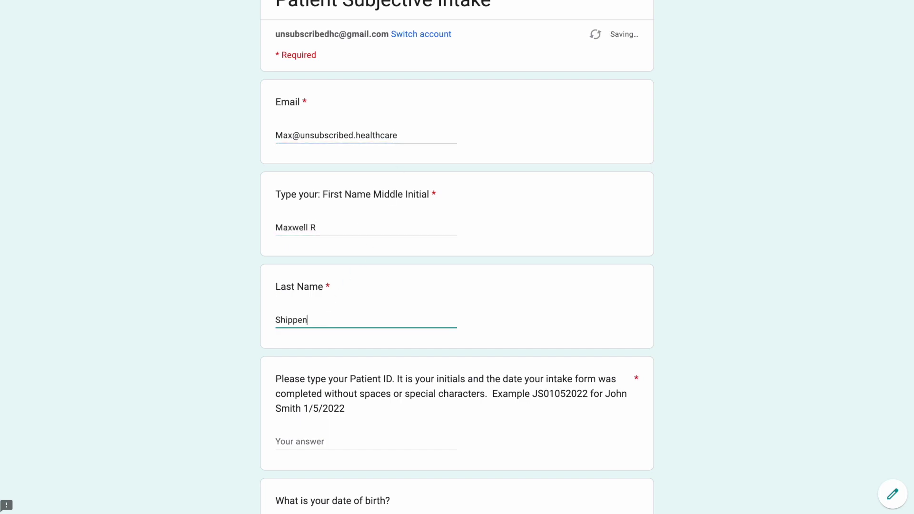
pyautogui.scroll(-1, 324, 317)
pyautogui.scroll(-1, 290, 383)
pyautogui.click(326, 362)
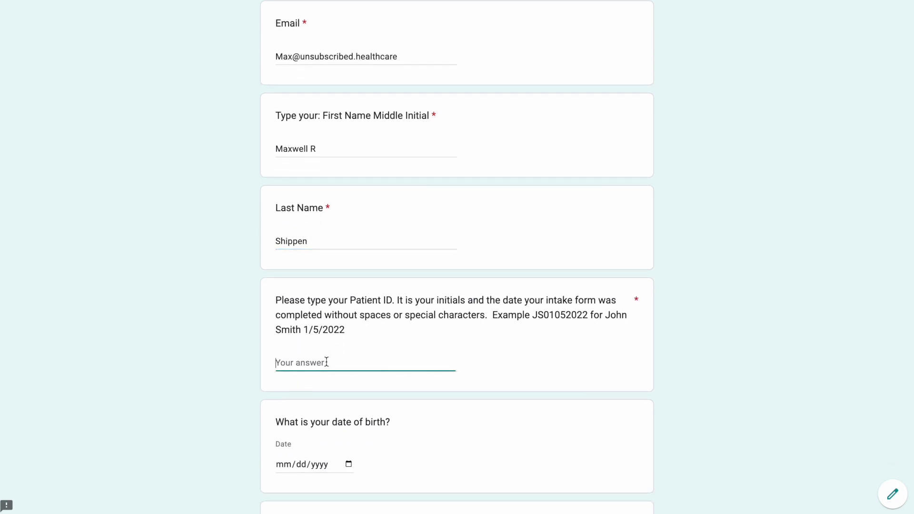
pyautogui.scroll(-1, 393, 394)
pyautogui.moveTo(355, 330); pyautogui.dragTo(287, 324)
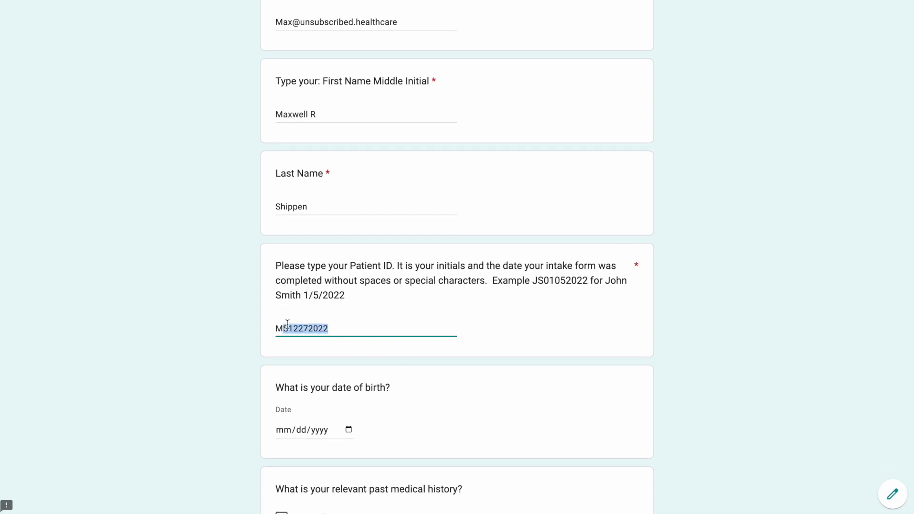
pyautogui.click(510, 341)
pyautogui.scroll(-2, 505, 338)
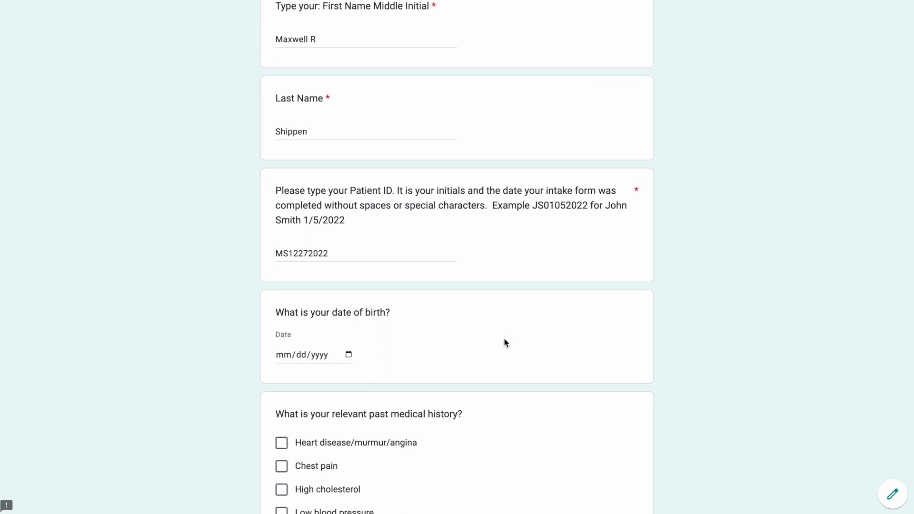
# - Pick the date of birth and tick Chest pain, Diabetes, Hearing loss and Prostate problems
pyautogui.click(349, 349)
pyautogui.click(308, 291)
pyautogui.scroll(-2, 442, 365)
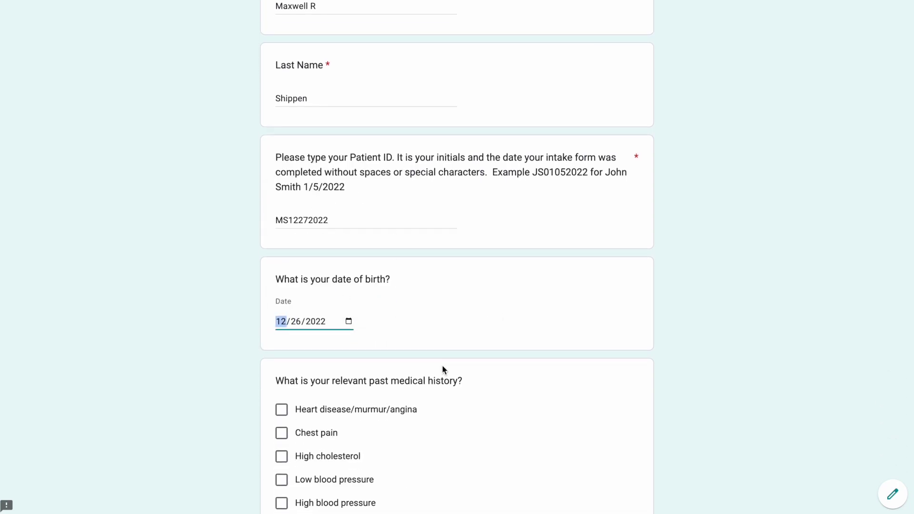
pyautogui.click(295, 369)
pyautogui.scroll(-3, 289, 376)
pyautogui.click(289, 378)
pyautogui.scroll(-4, 289, 378)
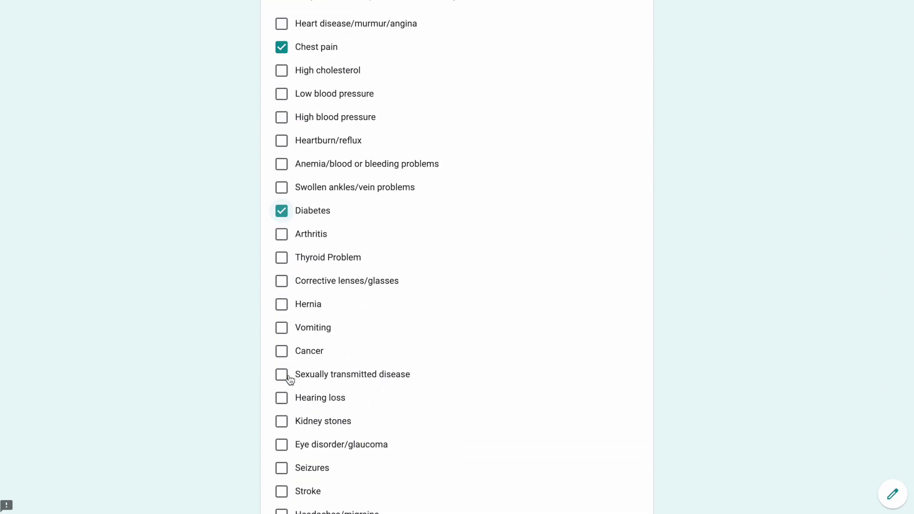
pyautogui.click(289, 379)
pyautogui.scroll(-5, 289, 379)
pyautogui.click(289, 379)
pyautogui.scroll(-2, 289, 379)
# - Tick Amoxicillin, Ferosul, Zestoretic and Bactrim DS as current medications
pyautogui.scroll(-4, 291, 375)
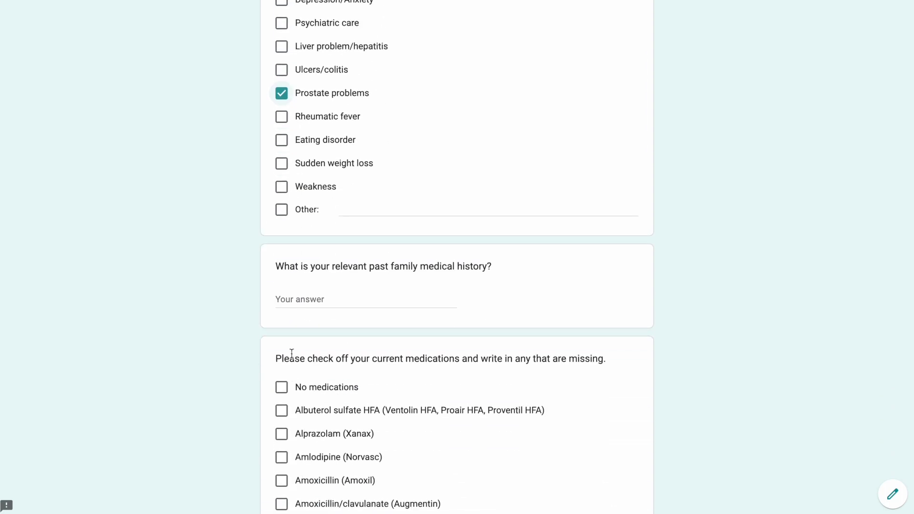
pyautogui.scroll(-2, 315, 425)
pyautogui.click(282, 393)
pyautogui.scroll(-2, 285, 436)
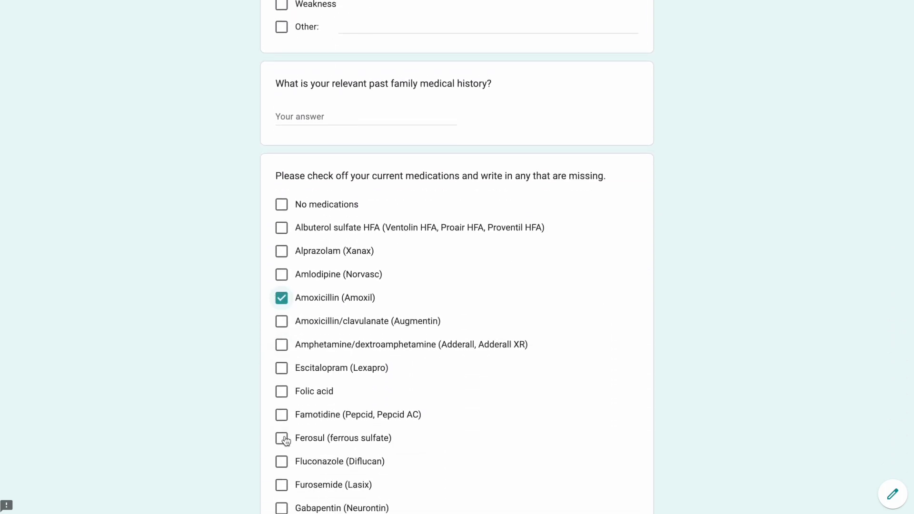
pyautogui.click(284, 434)
pyautogui.scroll(-4, 285, 441)
pyautogui.click(282, 430)
pyautogui.scroll(-8, 283, 436)
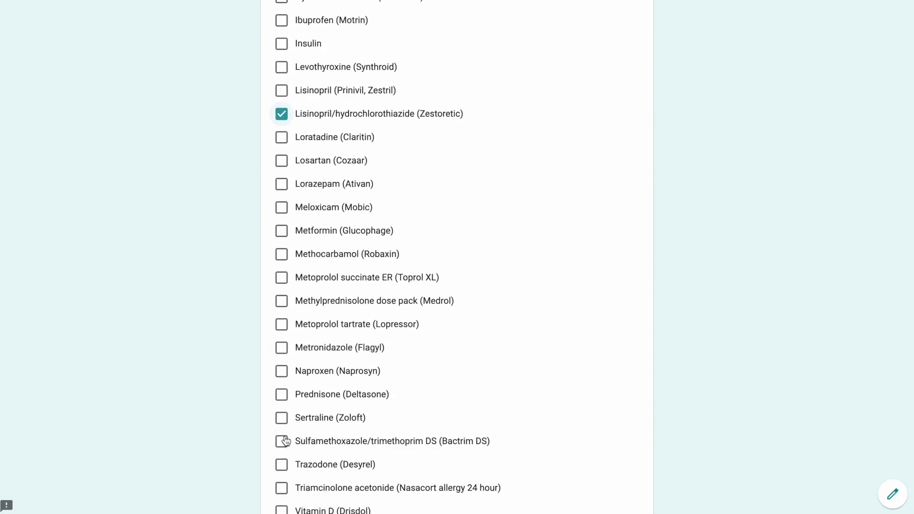
pyautogui.click(281, 360)
pyautogui.scroll(-5, 286, 333)
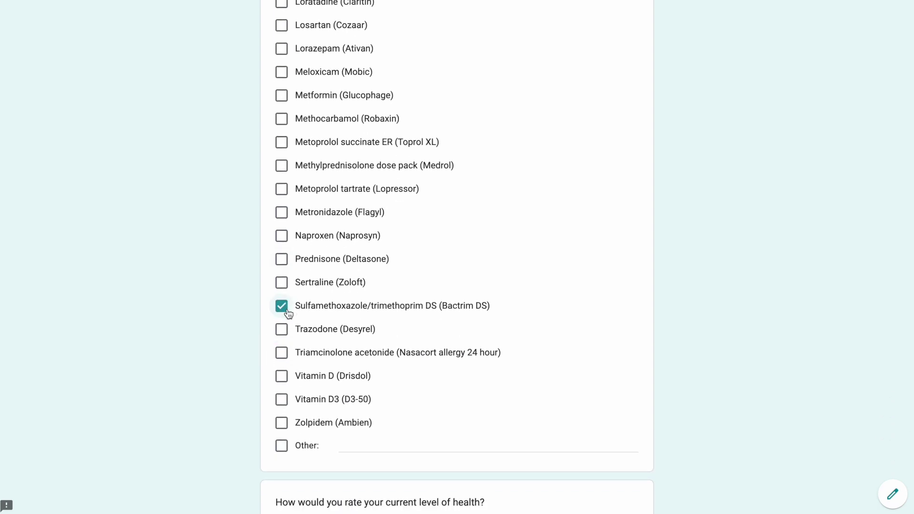
pyautogui.scroll(-3, 289, 314)
# - Rate health Excellent, choose Spouse as social support, and mark living with Spouse and Child
pyautogui.click(286, 239)
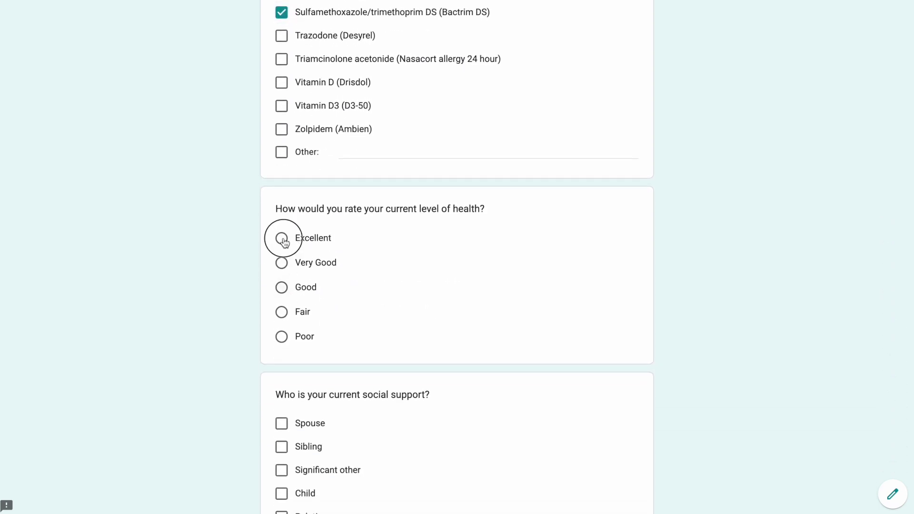
pyautogui.scroll(-1, 318, 257)
pyautogui.scroll(-2, 318, 253)
pyautogui.scroll(-3, 314, 249)
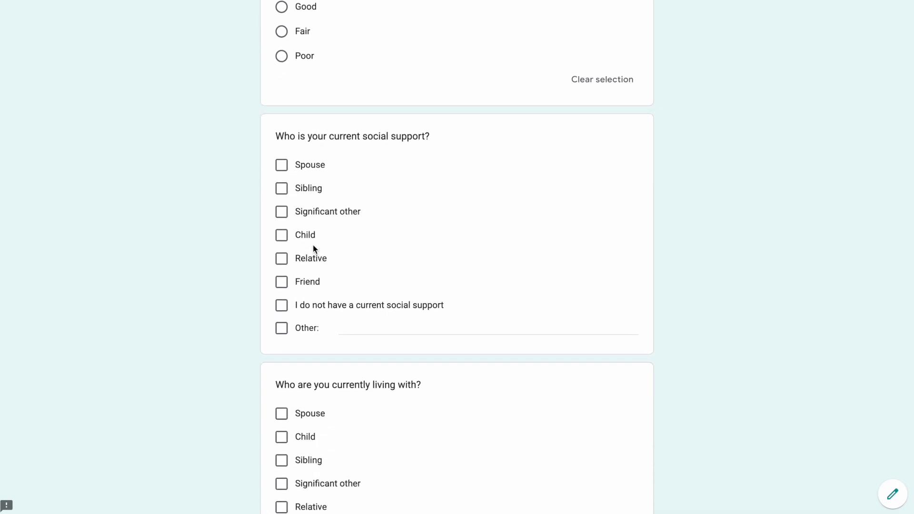
pyautogui.click(285, 167)
pyautogui.scroll(-2, 283, 179)
pyautogui.click(282, 313)
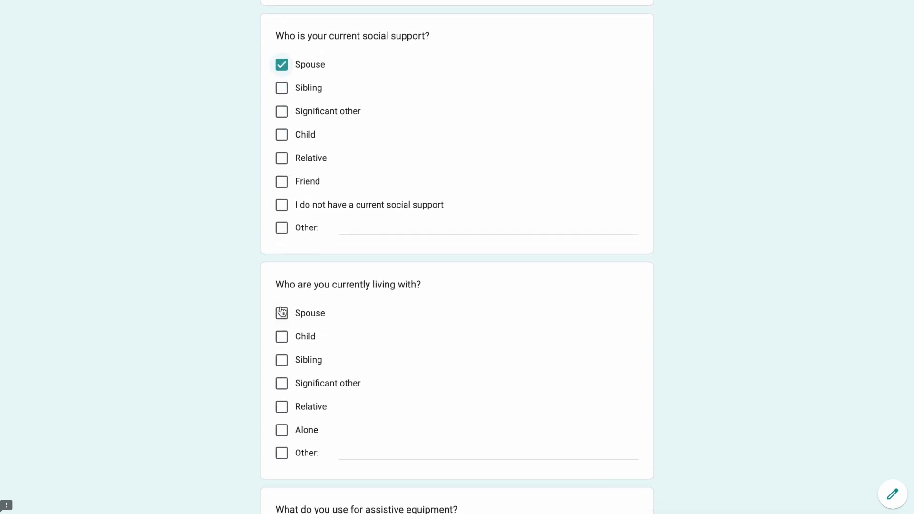
pyautogui.click(281, 338)
# - Mark Wheel Chair, Nurse services, overhead-lifting limitation and community-walking goal
pyautogui.scroll(-1, 282, 344)
pyautogui.scroll(-5, 282, 344)
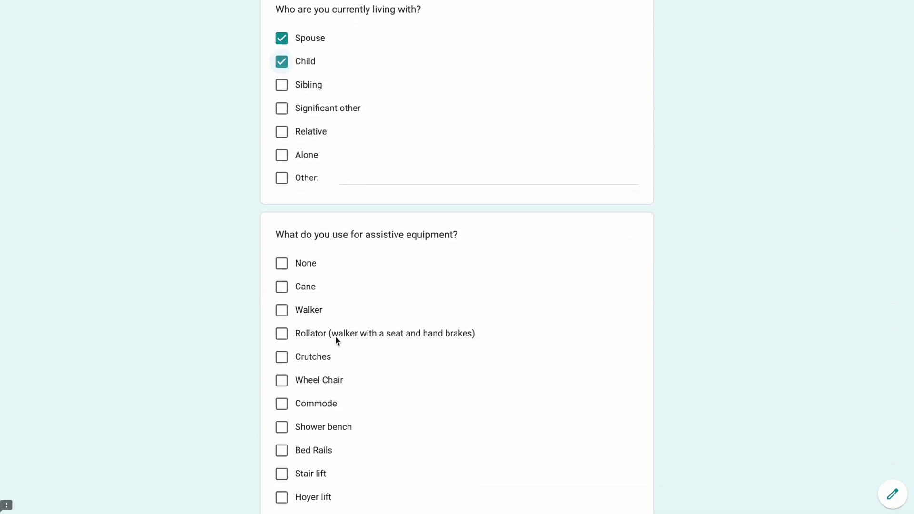
pyautogui.click(283, 361)
pyautogui.scroll(-7, 282, 368)
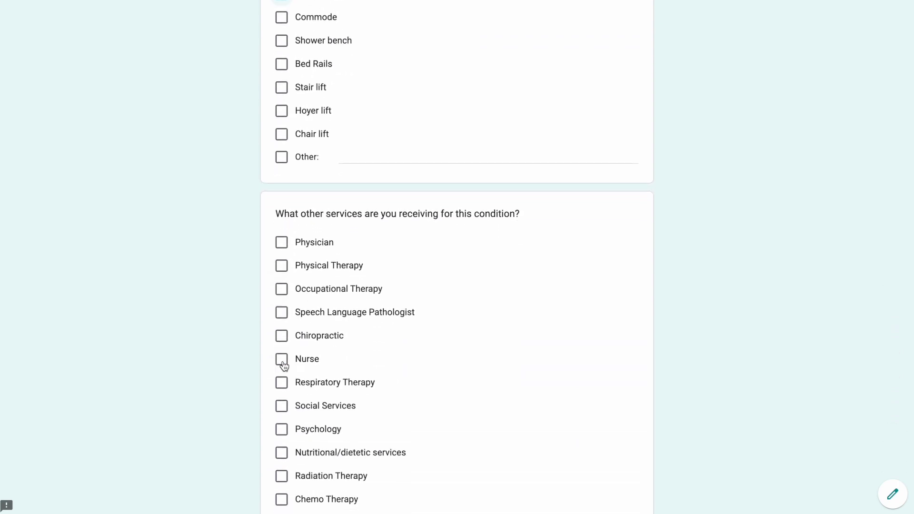
pyautogui.click(283, 362)
pyautogui.scroll(-3, 284, 359)
pyautogui.scroll(-3, 284, 353)
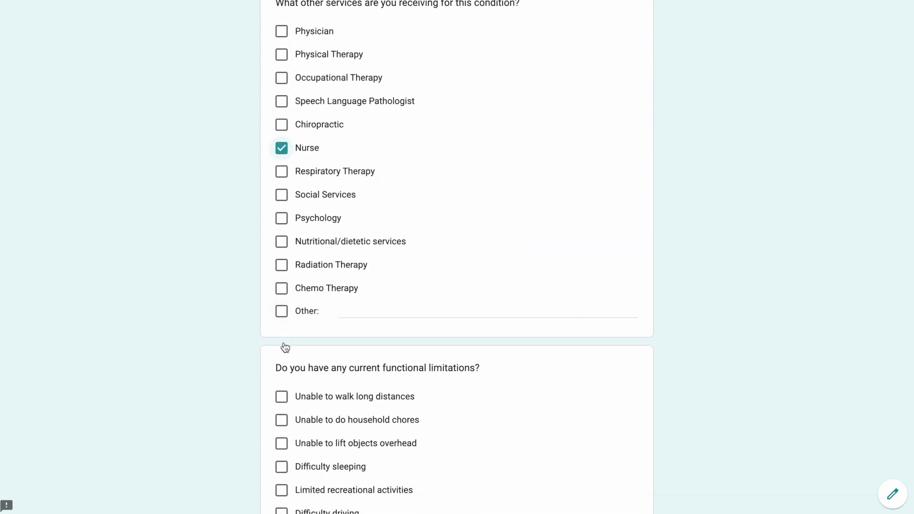
pyautogui.click(283, 316)
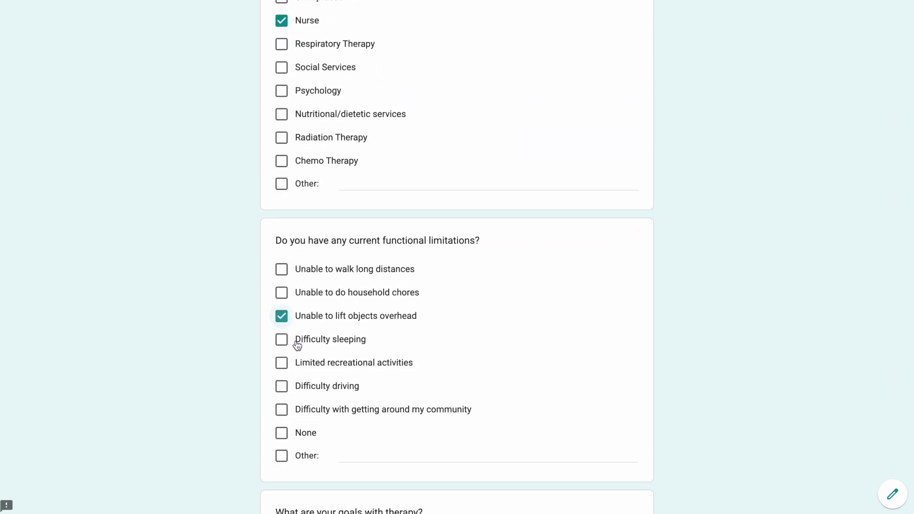
pyautogui.scroll(-4, 295, 347)
pyautogui.click(282, 412)
pyautogui.scroll(-5, 284, 412)
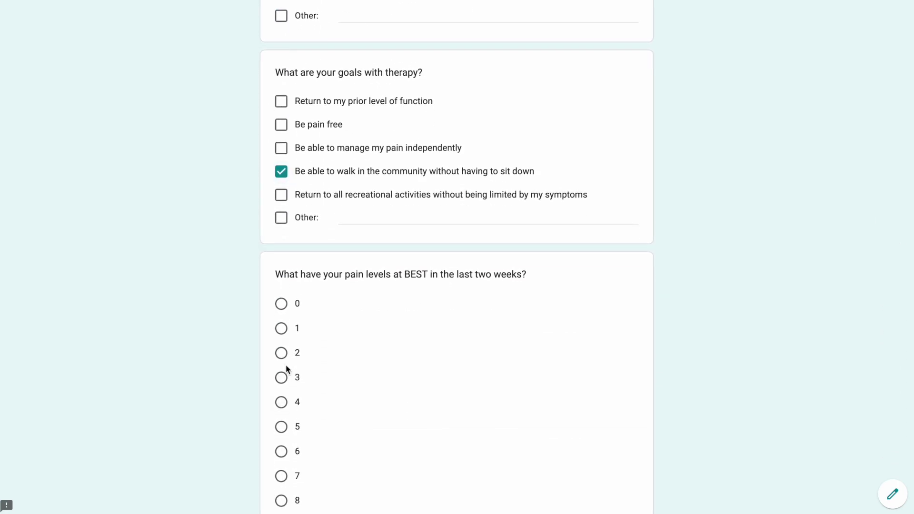
# - Rate best, worst and current pain as 3, 4 and 2
pyautogui.click(285, 380)
pyautogui.scroll(-8, 287, 383)
pyautogui.click(282, 295)
pyautogui.scroll(-6, 282, 295)
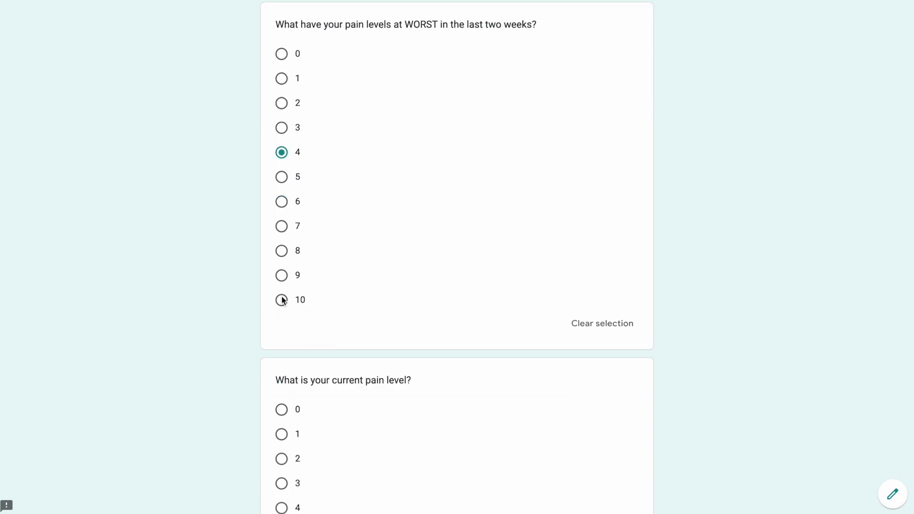
pyautogui.click(283, 295)
pyautogui.click(283, 284)
pyautogui.scroll(-7, 282, 284)
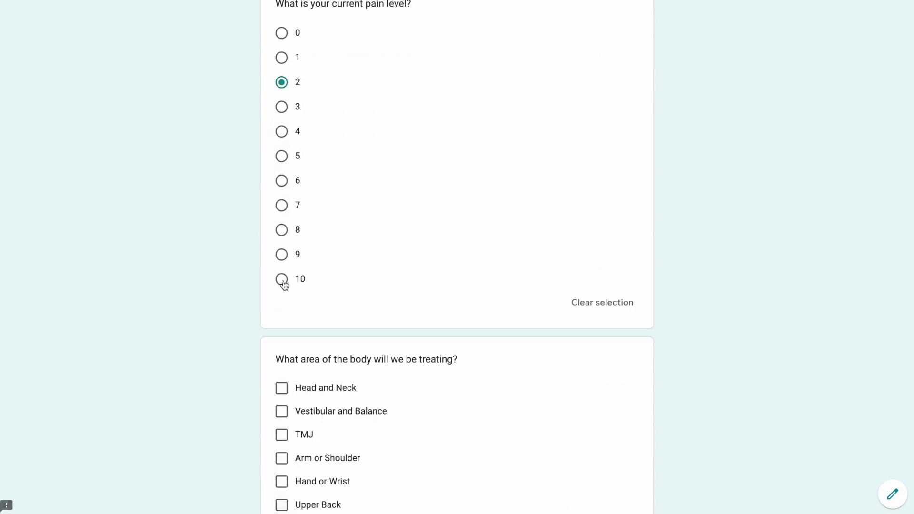
# - Mark Head and Neck, onset 12/26/2022, cause unknown, diagnosis 'J', and no imaging
pyautogui.click(281, 238)
pyautogui.scroll(-9, 281, 242)
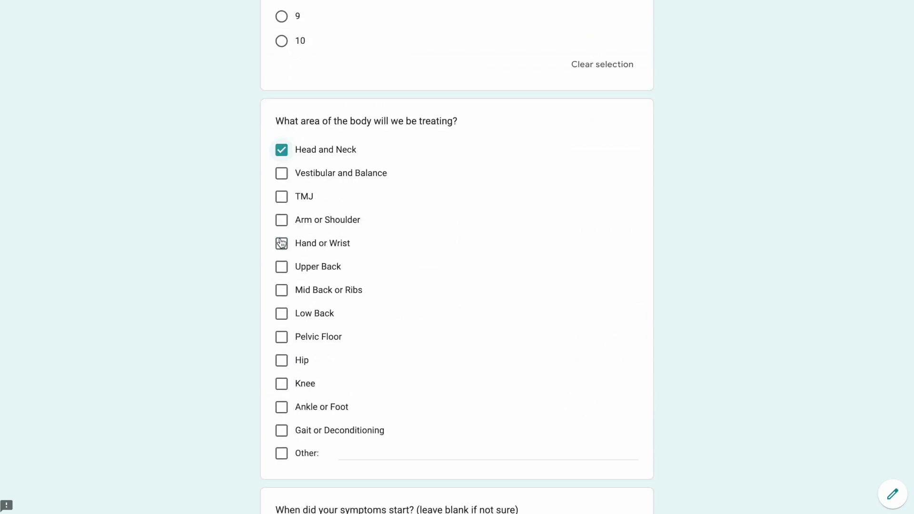
pyautogui.click(348, 206)
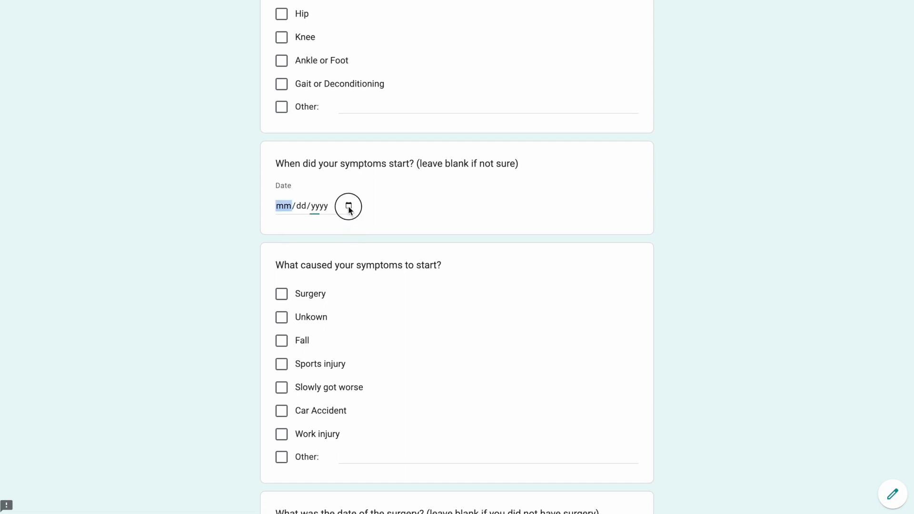
pyautogui.click(308, 337)
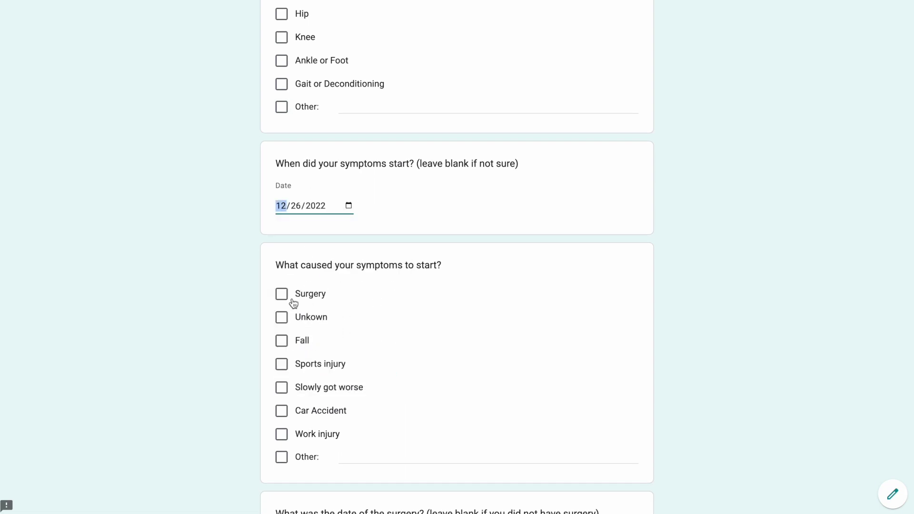
pyautogui.click(310, 318)
pyautogui.scroll(-7, 310, 319)
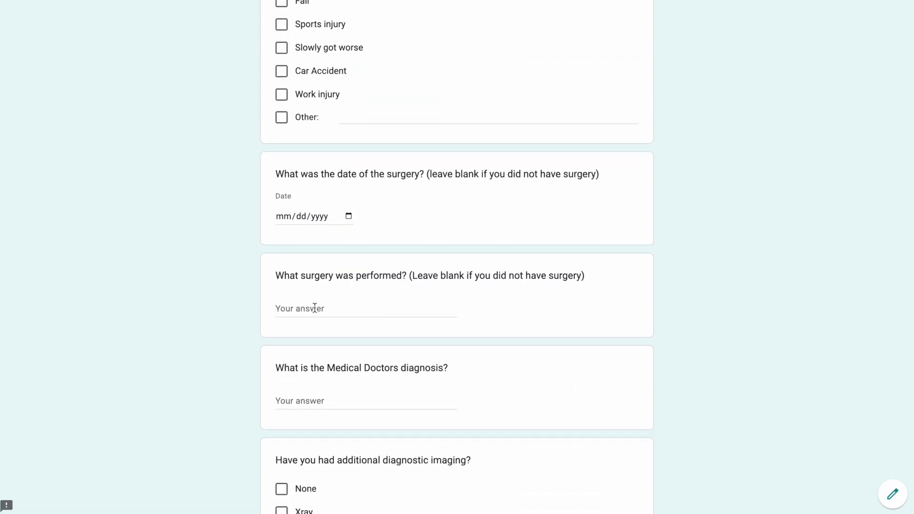
pyautogui.scroll(-3, 316, 304)
pyautogui.click(320, 272)
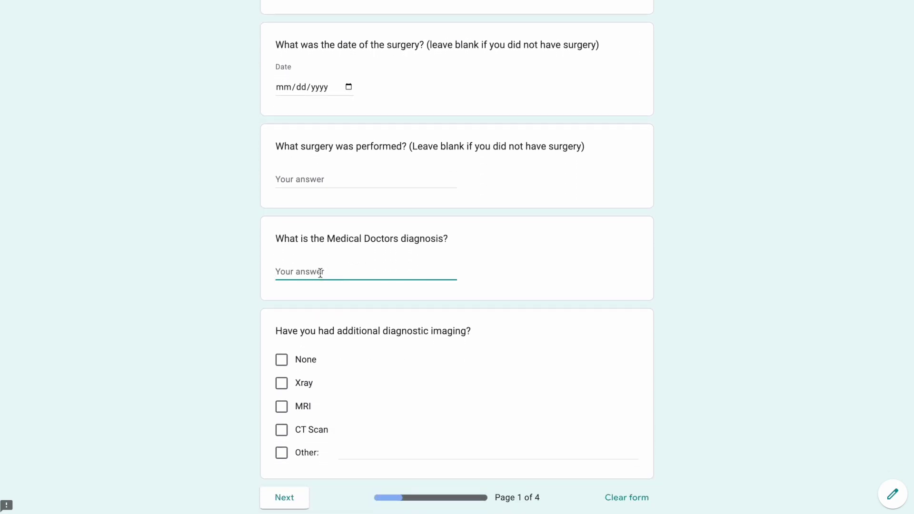
pyautogui.write('John Smith')
pyautogui.click(284, 360)
# - Advance through the form past the HIPPA privacy notice page
pyautogui.click(297, 495)
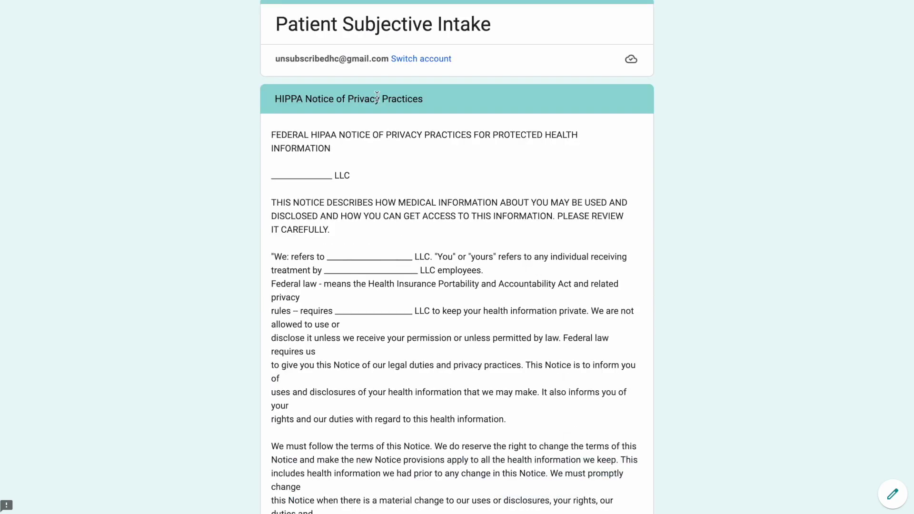
pyautogui.scroll(-20, 416, 184)
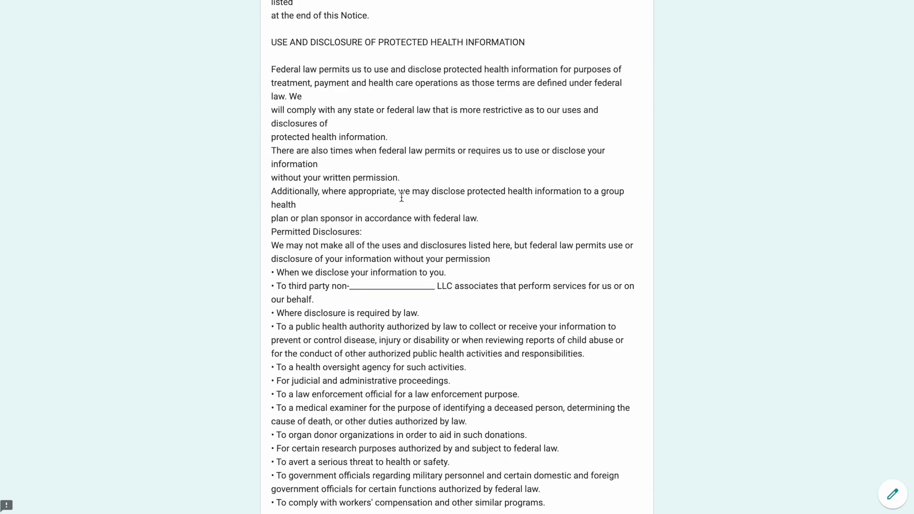
pyautogui.click(343, 423)
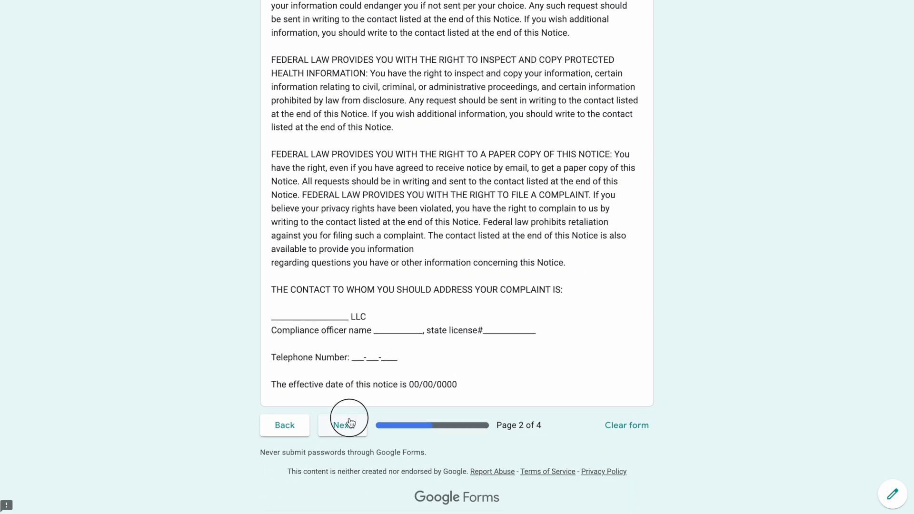
pyautogui.moveTo(280, 154); pyautogui.dragTo(441, 206)
pyautogui.click(442, 207)
pyautogui.scroll(-10, 442, 206)
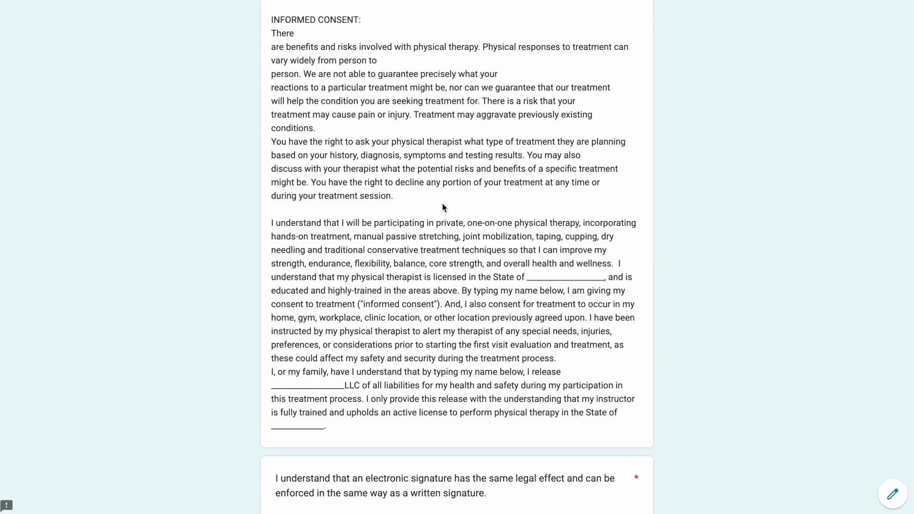
# - Agree to sign the informed consent electronically with the patient's name and continue
pyautogui.click(282, 252)
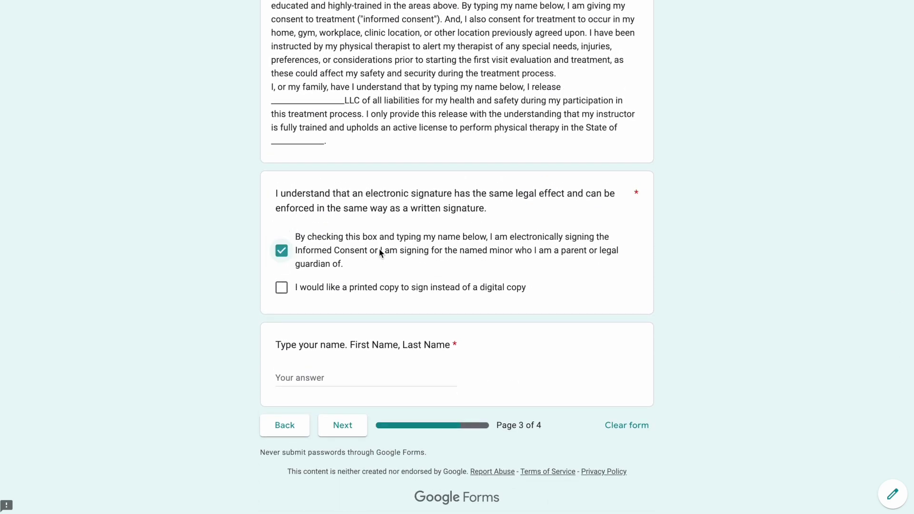
pyautogui.click(334, 375)
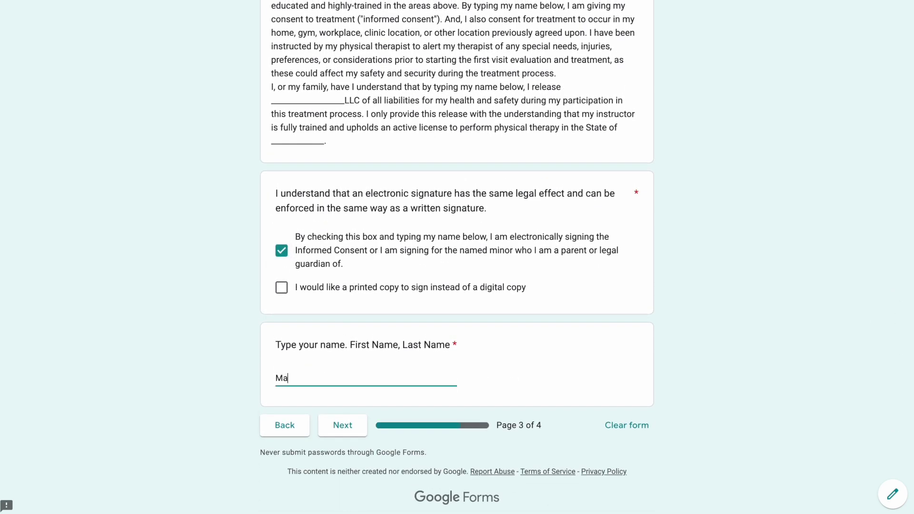
pyautogui.click(343, 426)
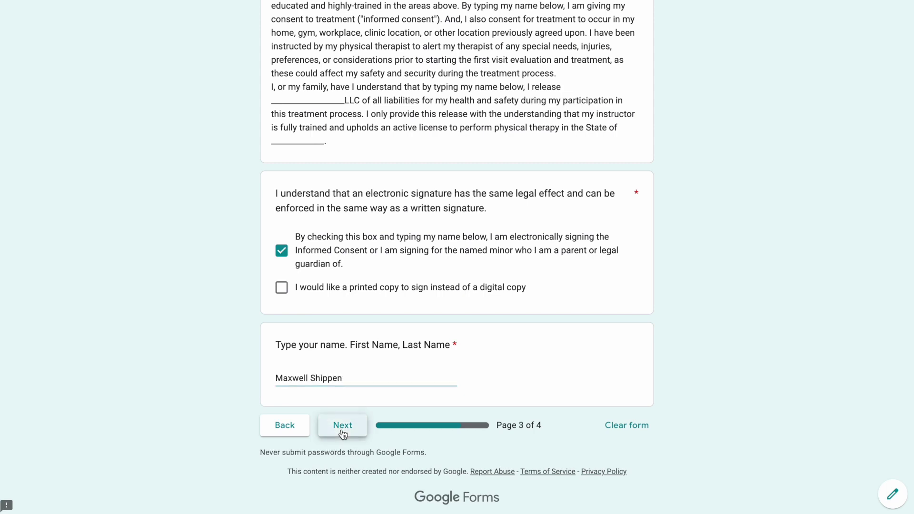
pyautogui.scroll(1, 359, 395)
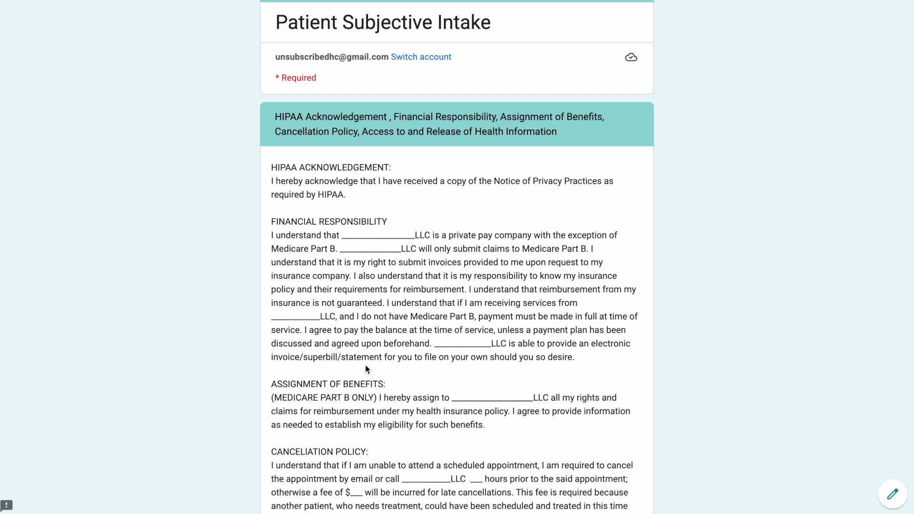
# - Agree to the HIPAA policies, sign with the patient's name, and submit the form
pyautogui.scroll(-1, 365, 368)
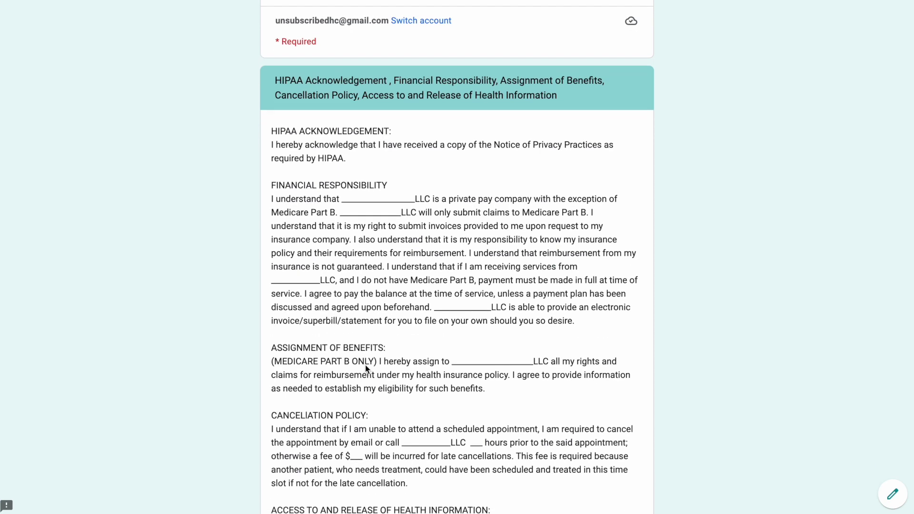
pyautogui.scroll(-2, 365, 364)
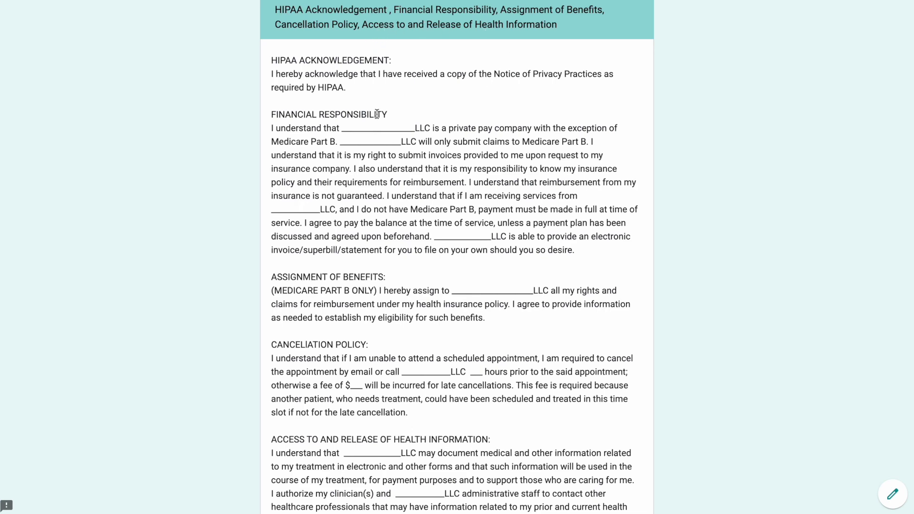
pyautogui.scroll(-7, 376, 114)
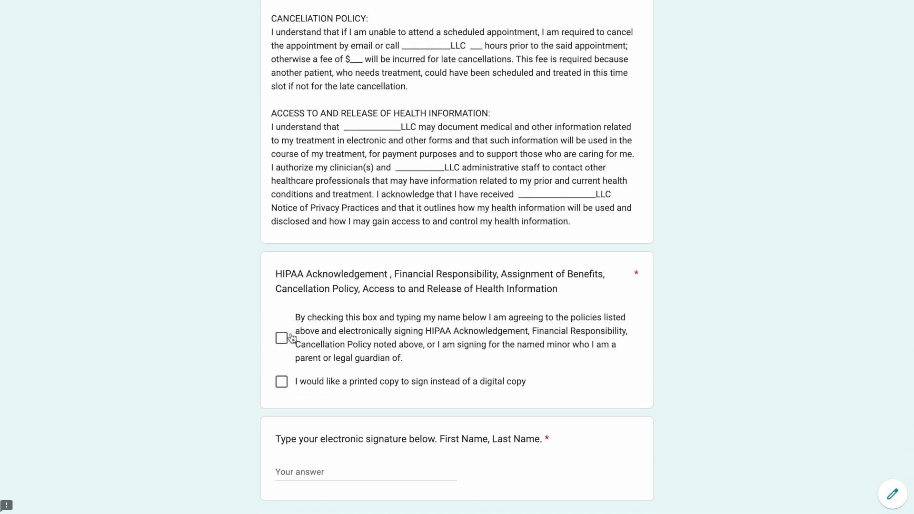
pyautogui.click(281, 338)
pyautogui.click(316, 467)
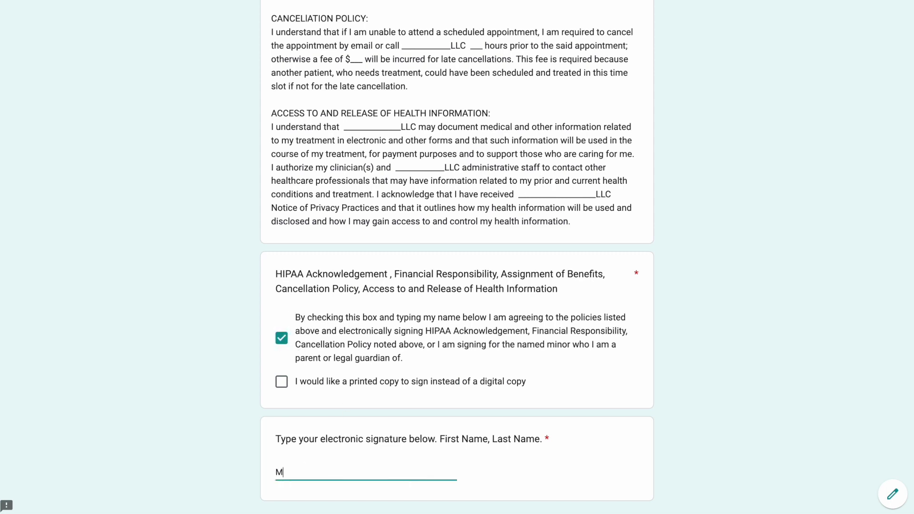
pyautogui.scroll(-3, 456, 258)
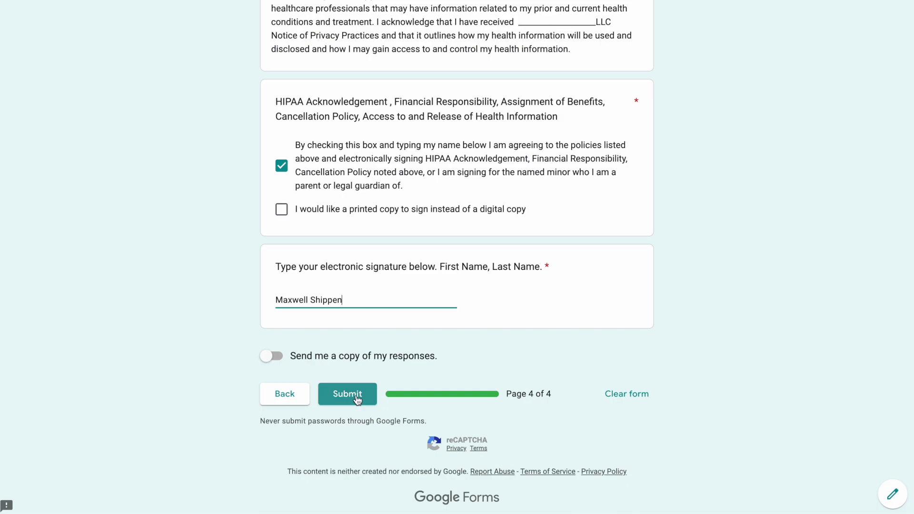
pyautogui.click(357, 398)
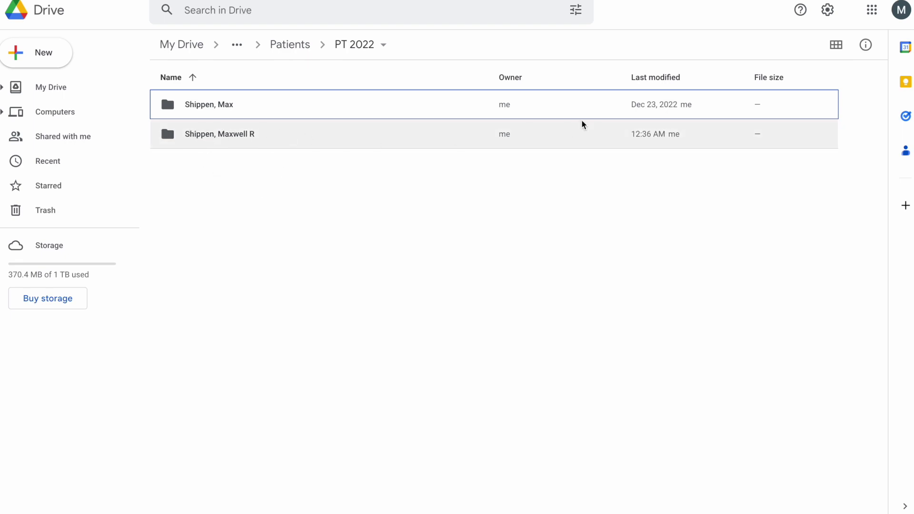
# - Browse PT Elite Package 1.8, Templates and PT Templates, then open Patients > PT 2022
pyautogui.doubleClick(614, 143)
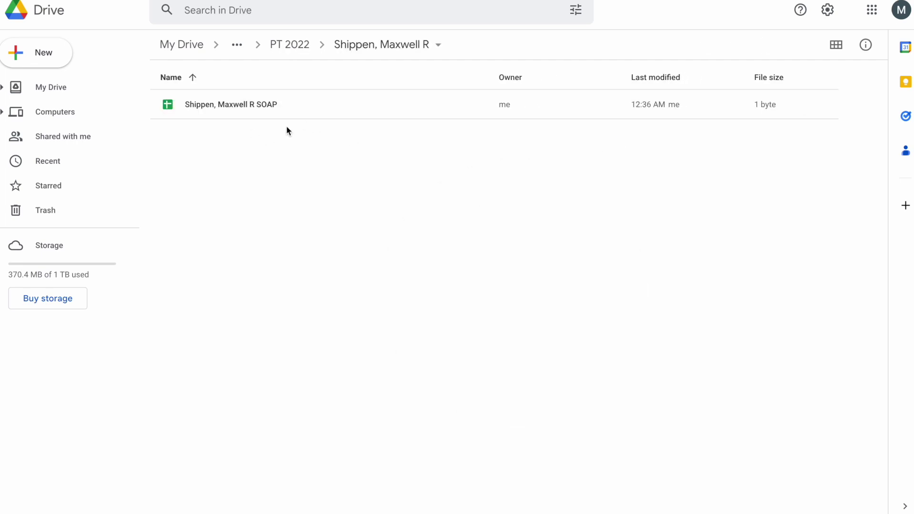
pyautogui.click(276, 45)
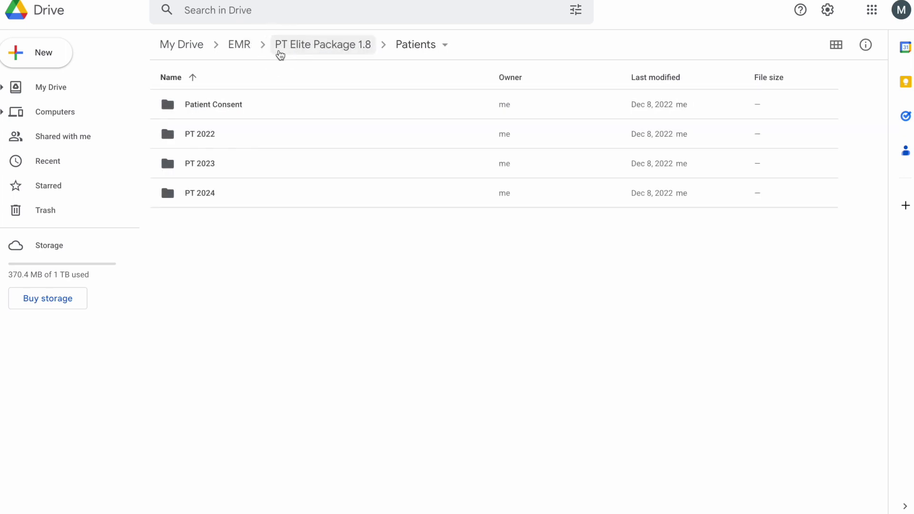
pyautogui.click(280, 52)
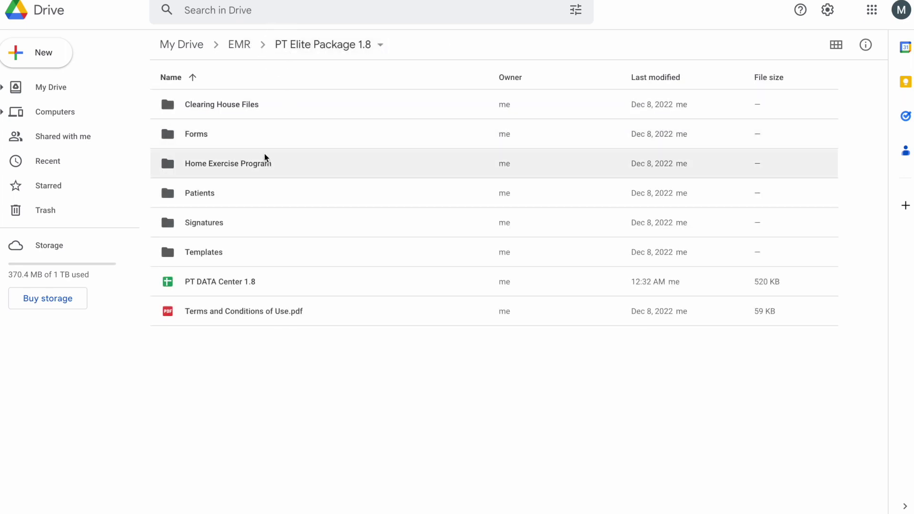
pyautogui.doubleClick(242, 252)
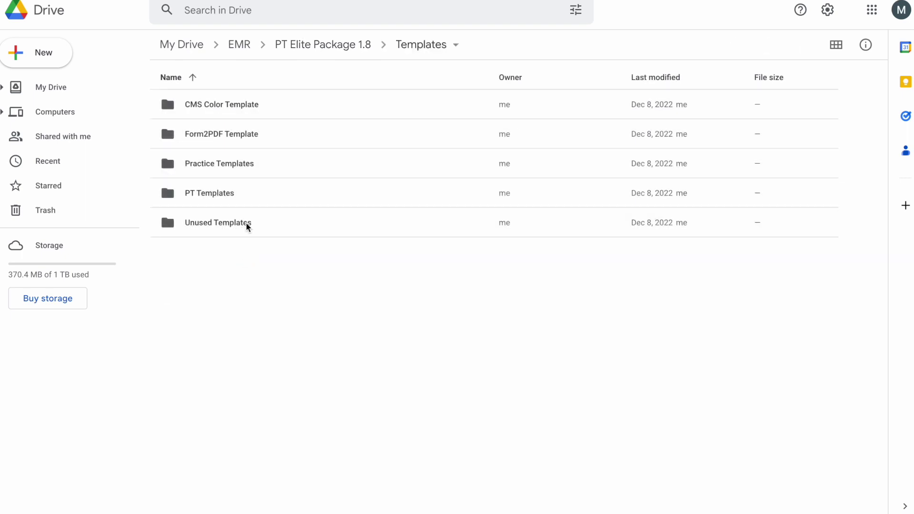
pyautogui.doubleClick(246, 193)
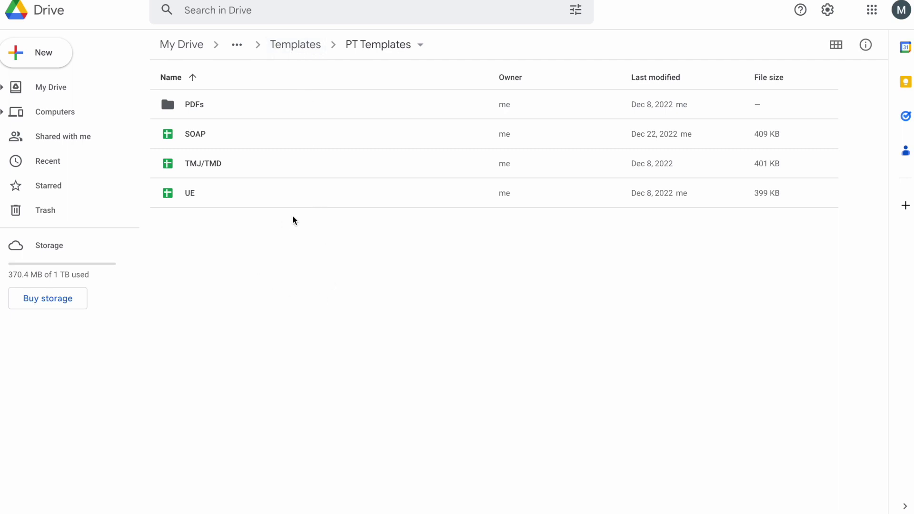
pyautogui.click(300, 46)
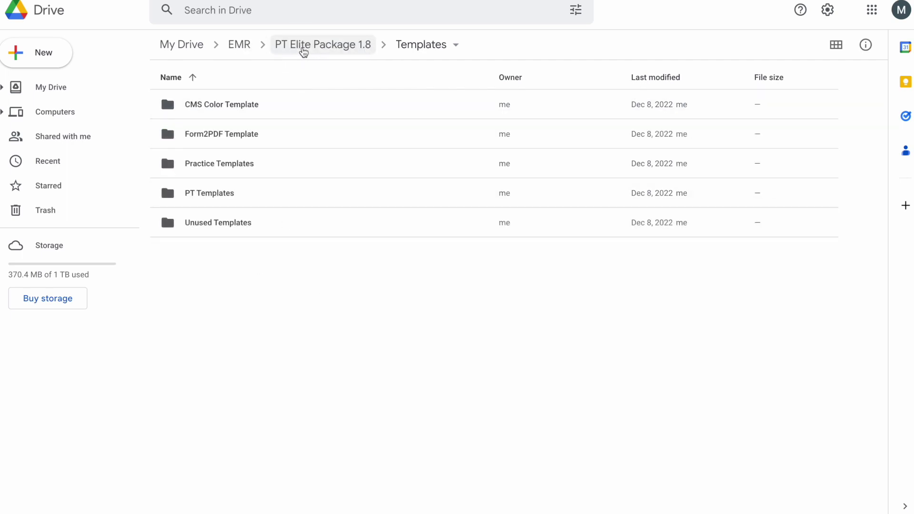
pyautogui.click(302, 46)
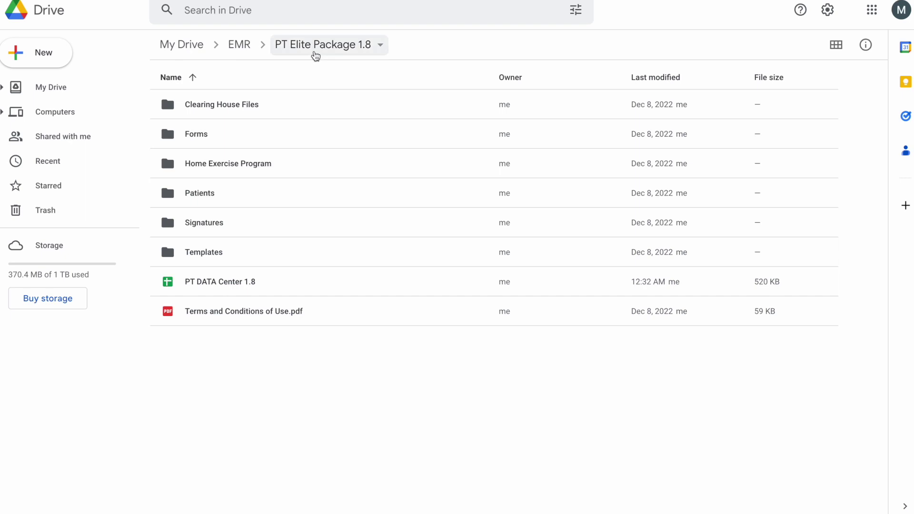
pyautogui.doubleClick(249, 197)
pyautogui.click(255, 142)
pyautogui.doubleClick(255, 142)
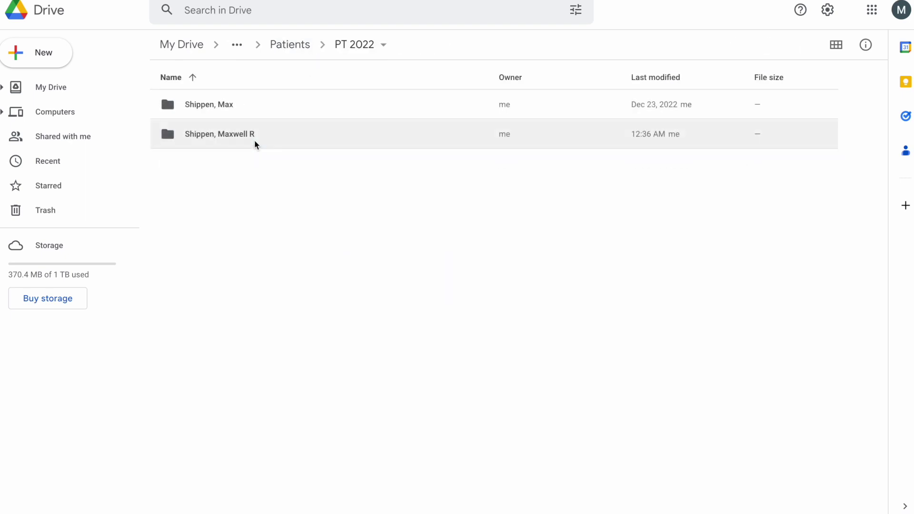
# - Open the patient folder, preview the Subjective and Consent PDF, then close the preview
pyautogui.doubleClick(247, 133)
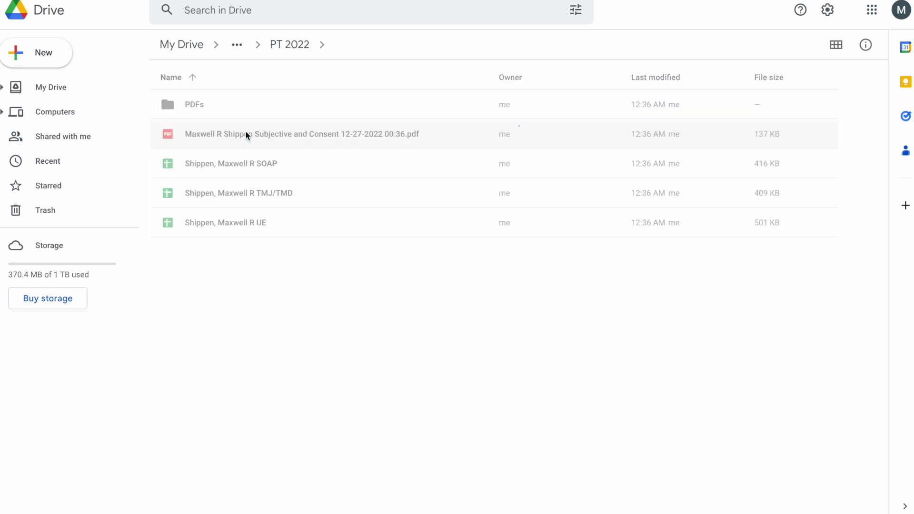
pyautogui.doubleClick(281, 139)
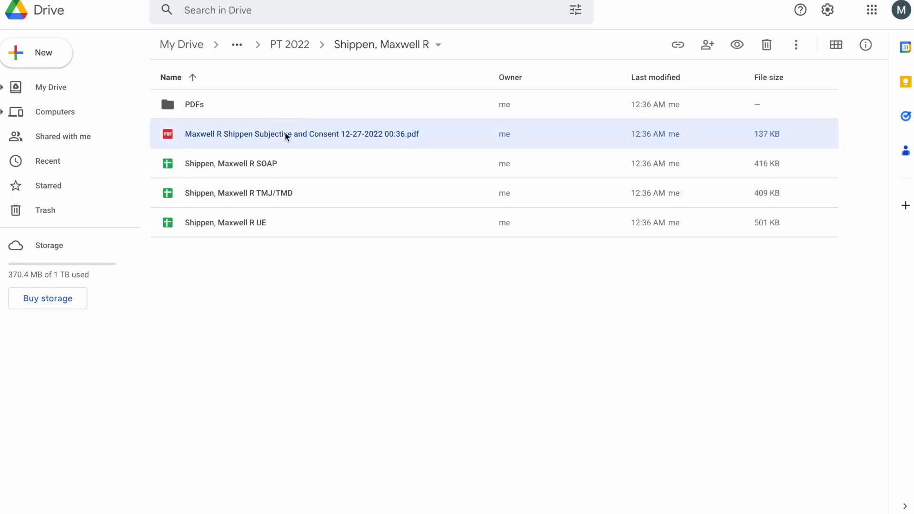
pyautogui.scroll(-4, 423, 198)
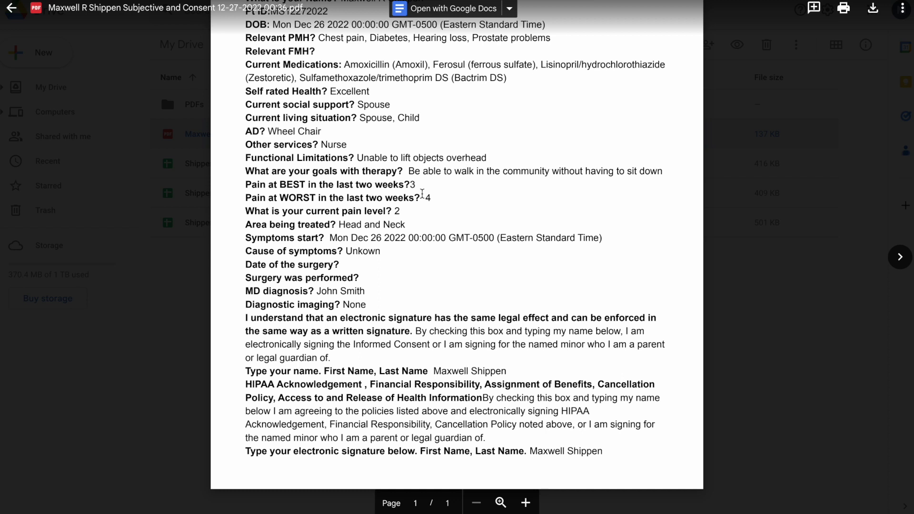
pyautogui.scroll(4, 422, 194)
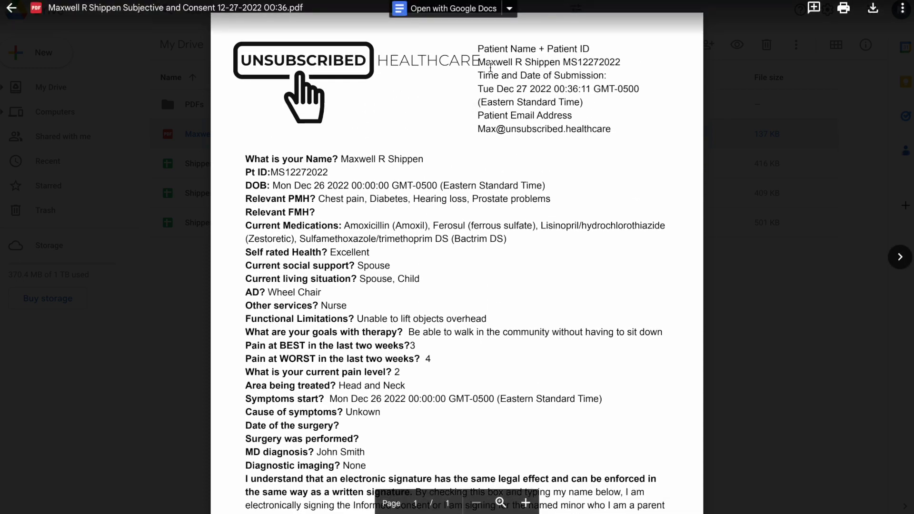
pyautogui.moveTo(245, 159); pyautogui.dragTo(257, 371)
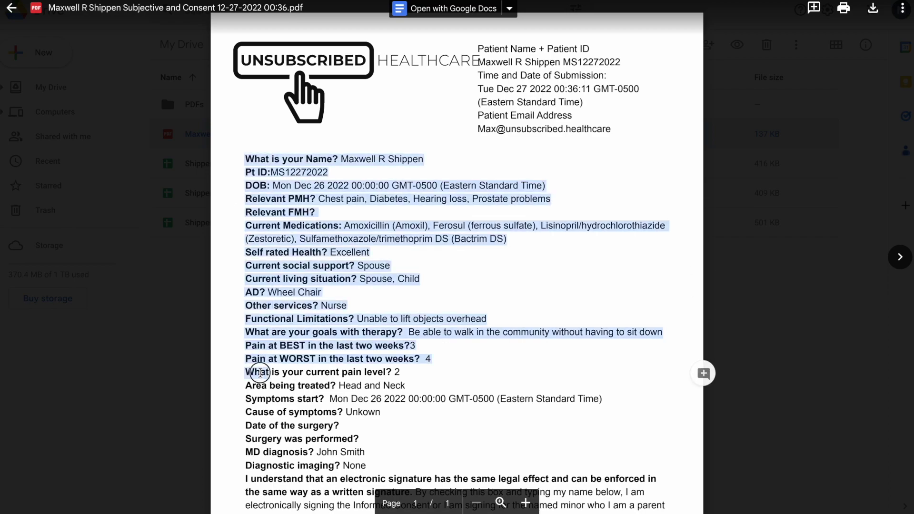
pyautogui.scroll(-1, 252, 366)
pyautogui.click(179, 300)
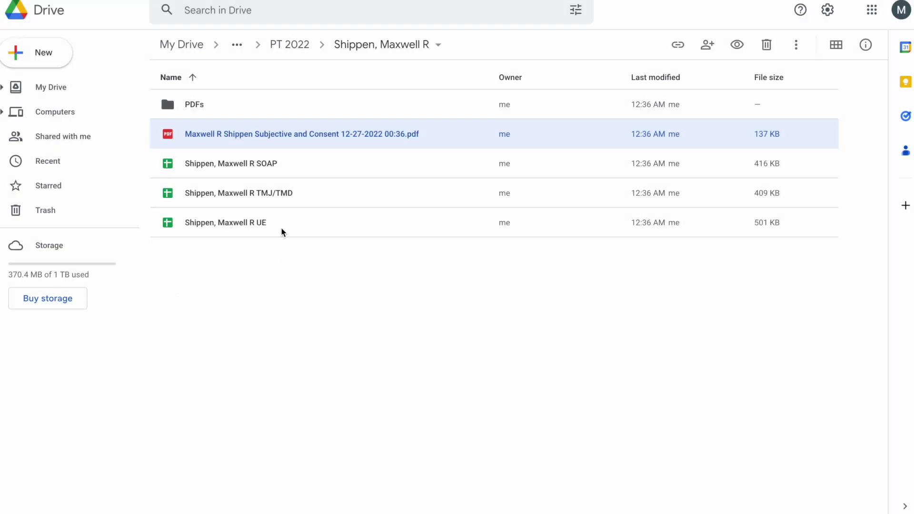
# - Open the patient's SOAP spreadsheet and allow access for the #REF! import cell
pyautogui.doubleClick(239, 161)
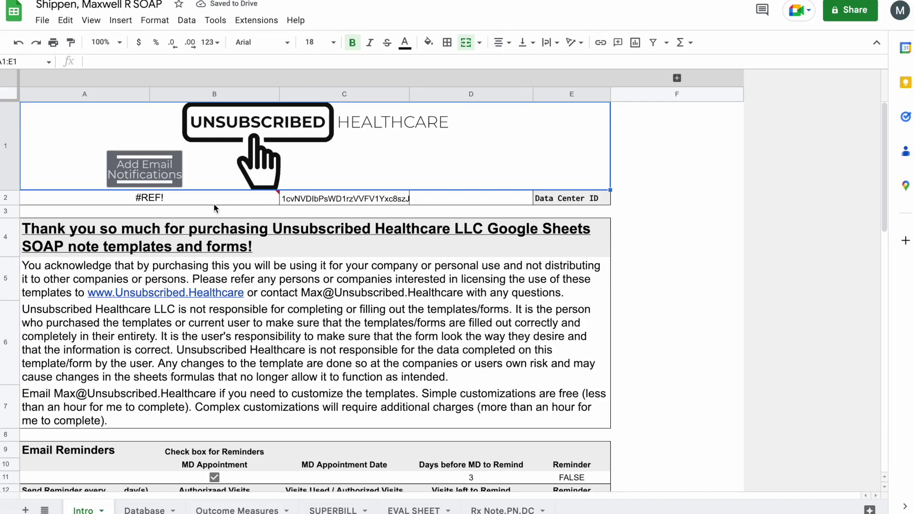
pyautogui.click(213, 203)
pyautogui.click(306, 216)
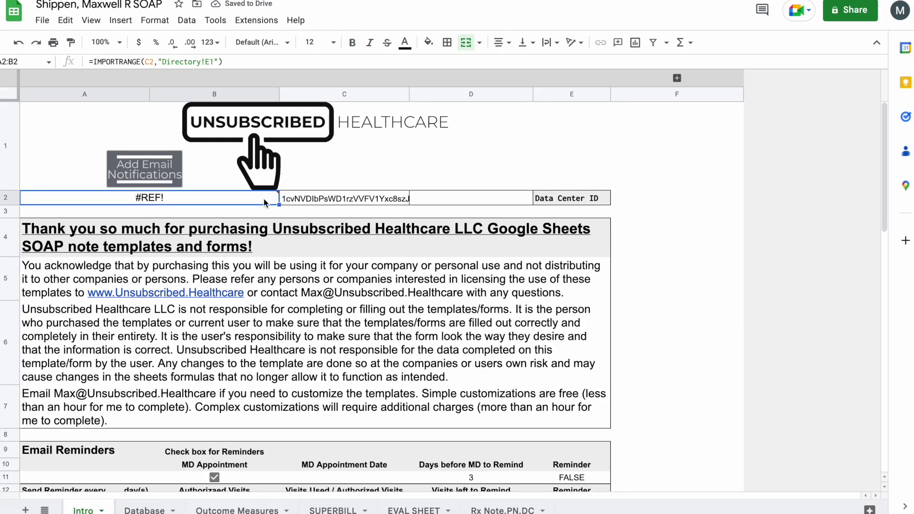
pyautogui.click(213, 213)
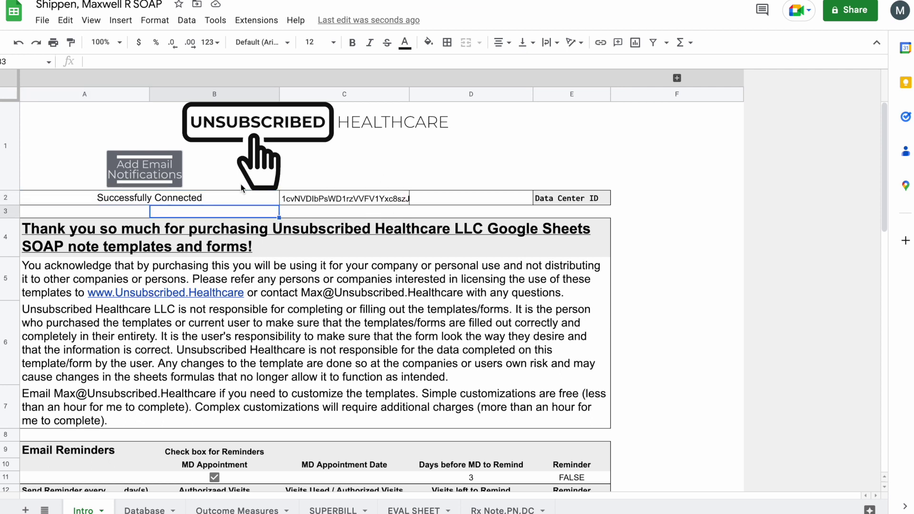
# - Run the Add Email Notifications script, then select the Schedule more appointments cell
pyautogui.click(169, 169)
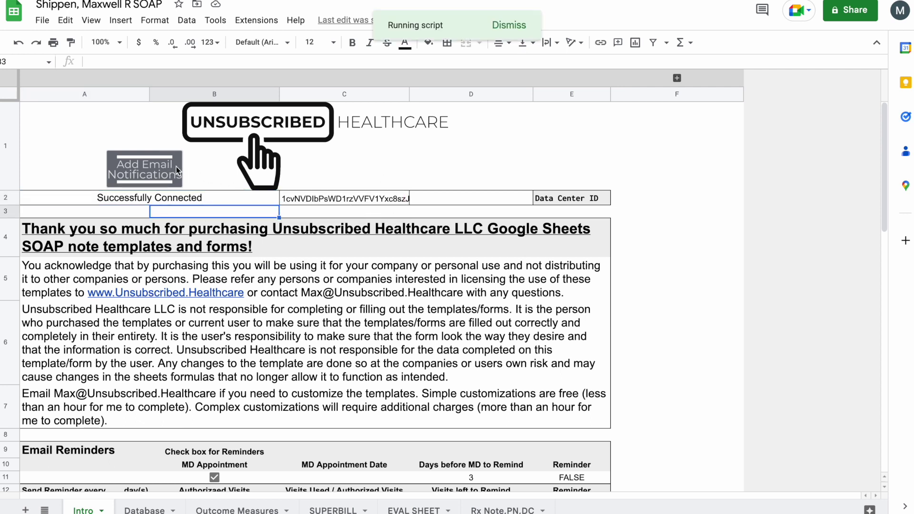
pyautogui.click(513, 28)
pyautogui.click(514, 28)
pyautogui.scroll(-7, 401, 281)
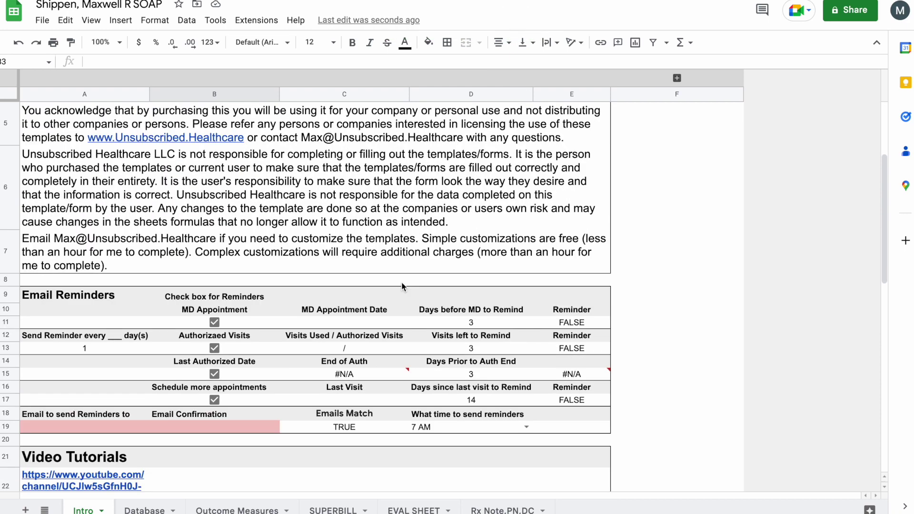
pyautogui.scroll(5, 305, 261)
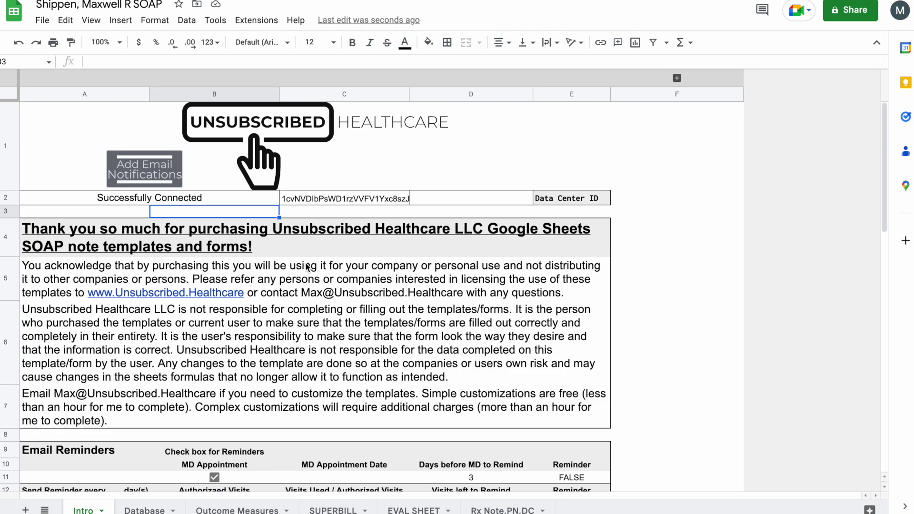
pyautogui.scroll(-4, 260, 264)
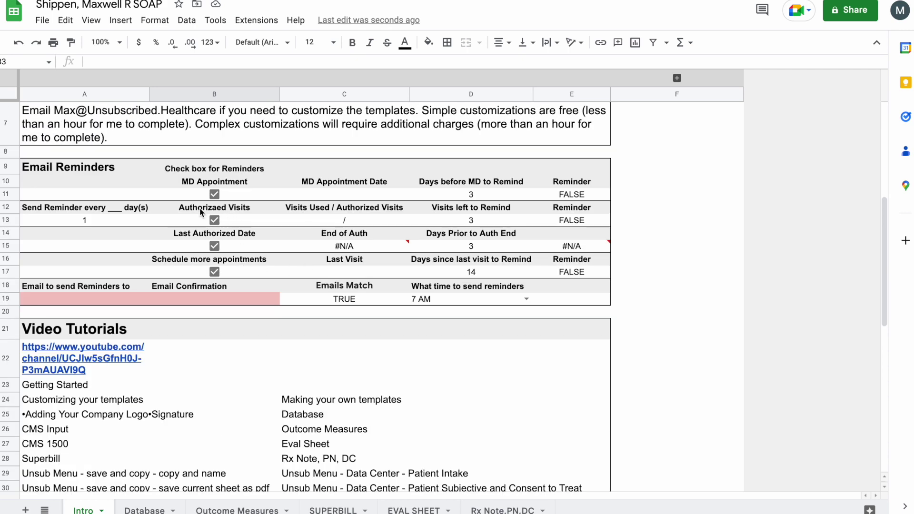
pyautogui.click(223, 261)
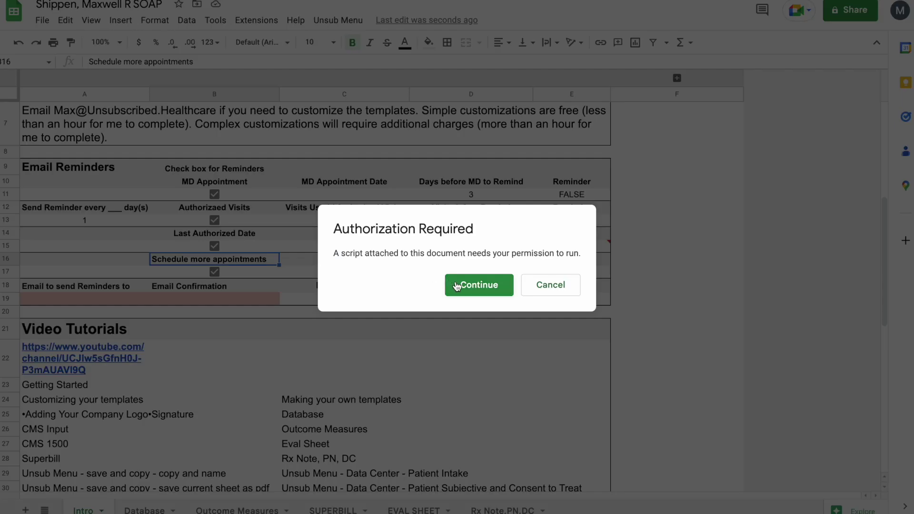
# - Authorize the Unsub HC PT Temp script with the Google account, going past the unverified-app warning
pyautogui.click(457, 286)
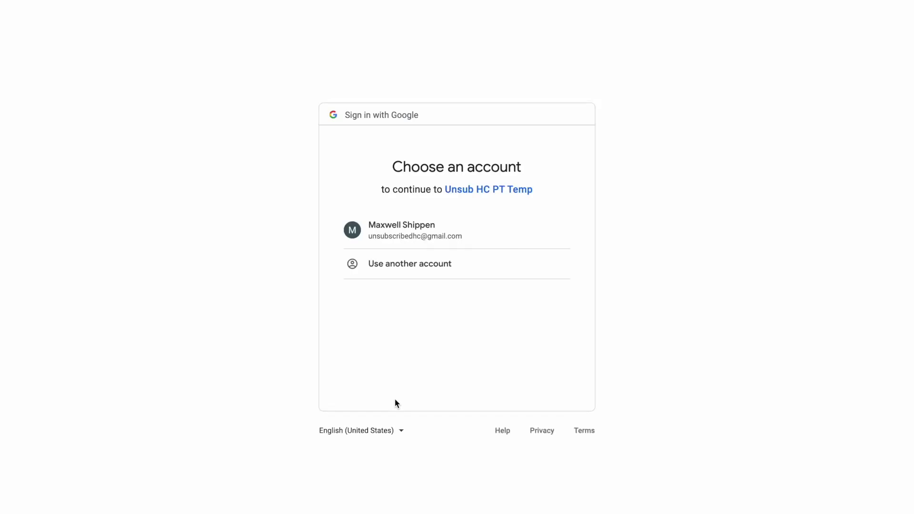
pyautogui.click(425, 246)
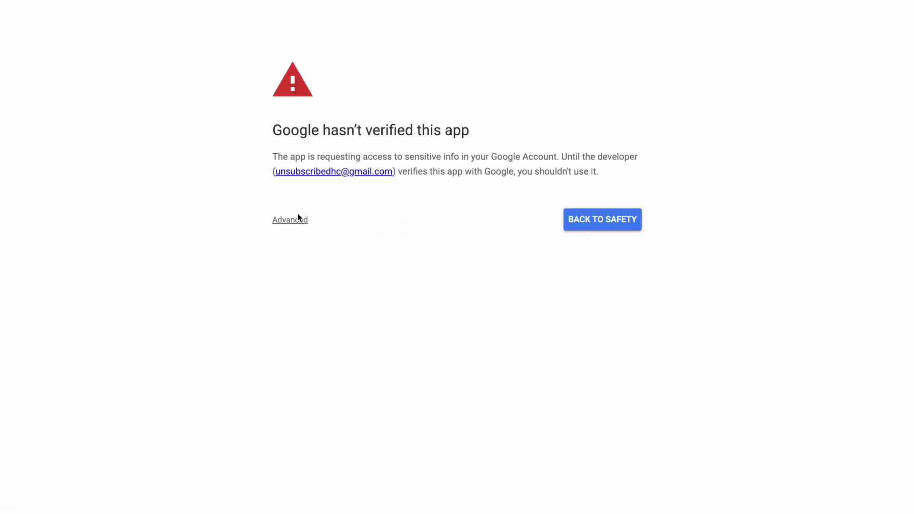
pyautogui.click(298, 219)
pyautogui.click(312, 309)
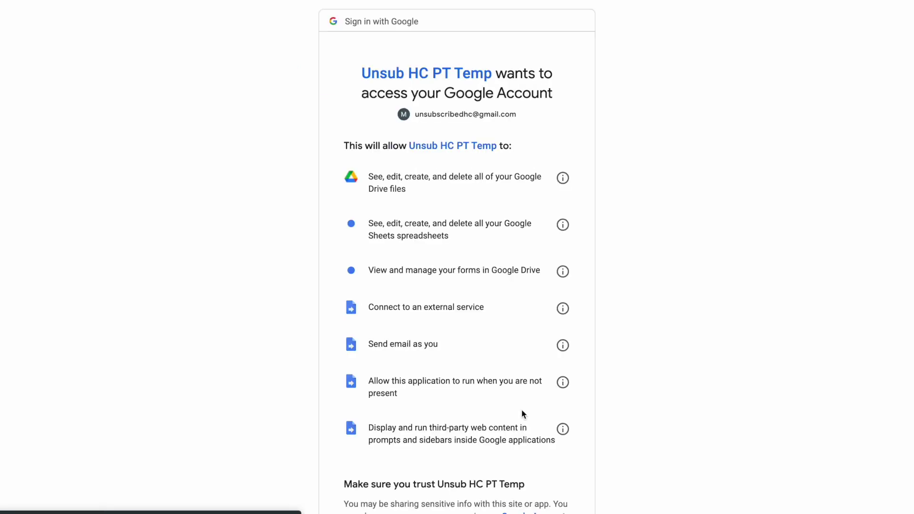
pyautogui.scroll(-1, 521, 412)
pyautogui.scroll(-2, 513, 414)
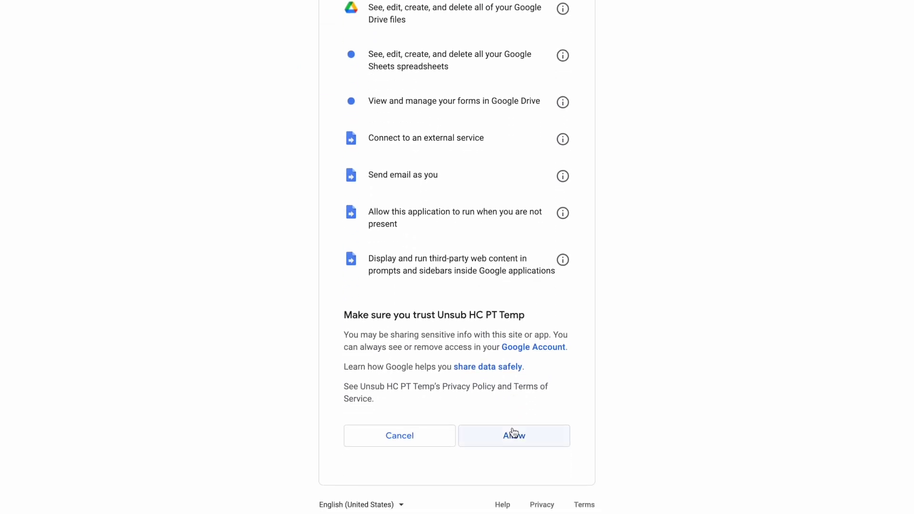
pyautogui.click(513, 434)
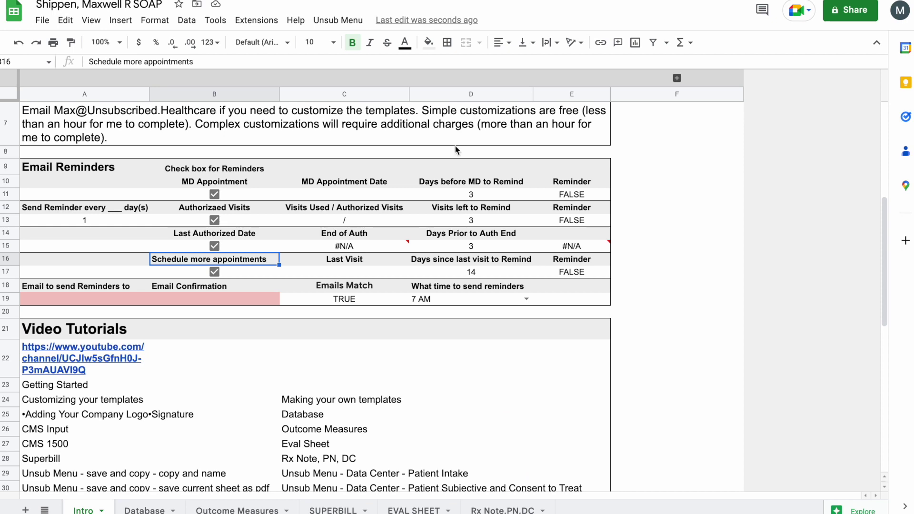
# - Run Add Email Notifications again and dismiss the link preview card
pyautogui.scroll(6, 314, 238)
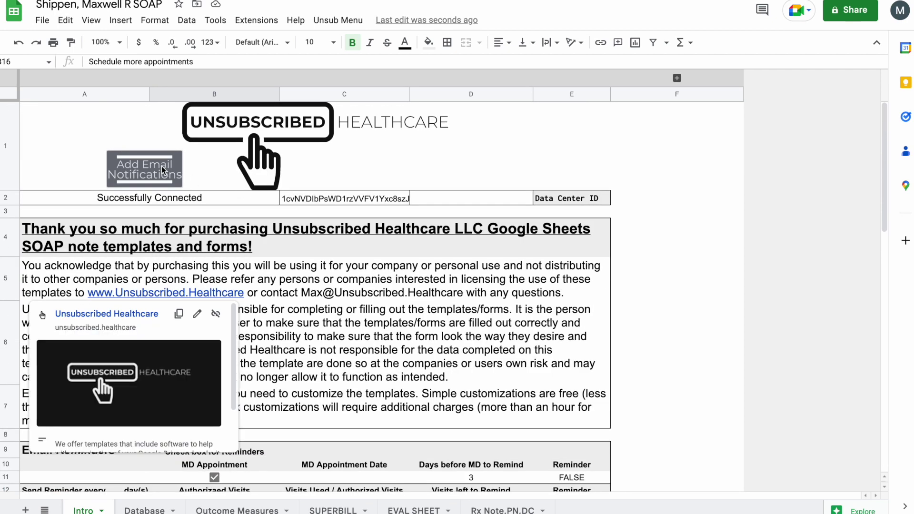
pyautogui.click(163, 170)
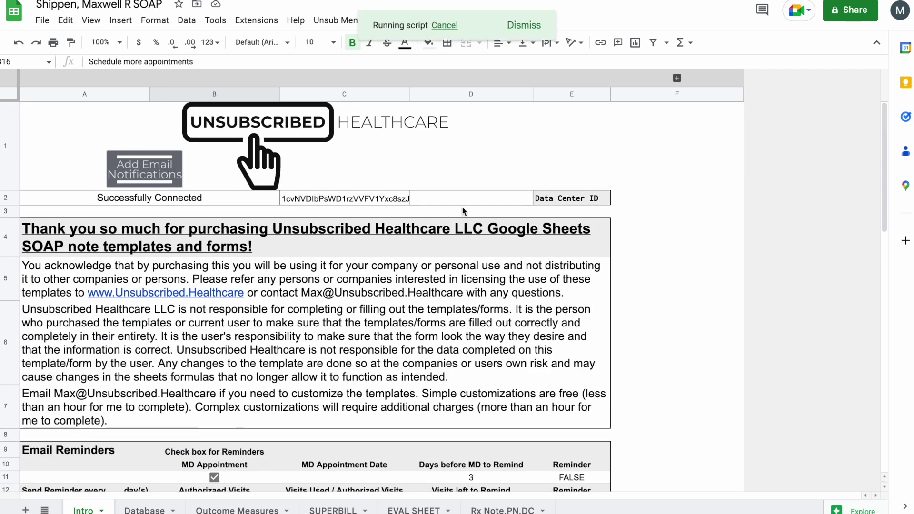
pyautogui.moveTo(255, 269)
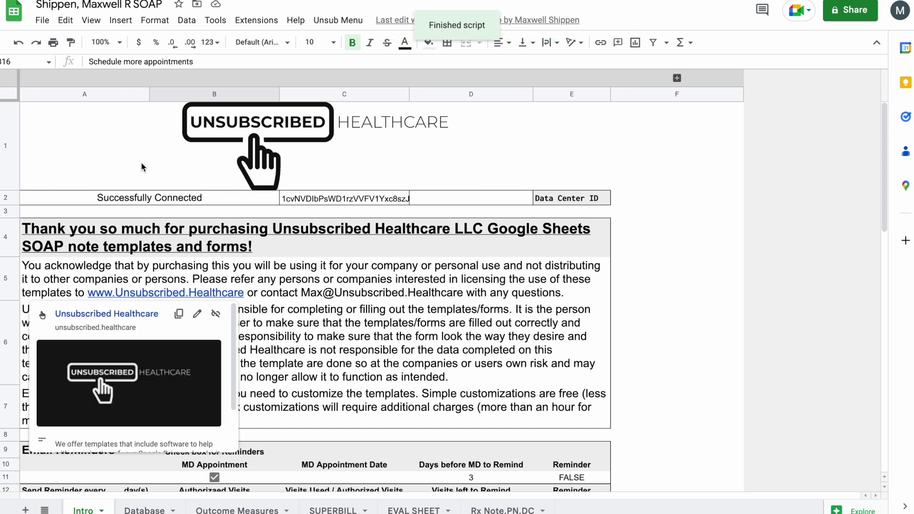
pyautogui.click(322, 292)
# - Inspect the reminder email in A19 and the Emails Match formula in C19
pyautogui.scroll(-2, 323, 291)
pyautogui.scroll(-5, 323, 291)
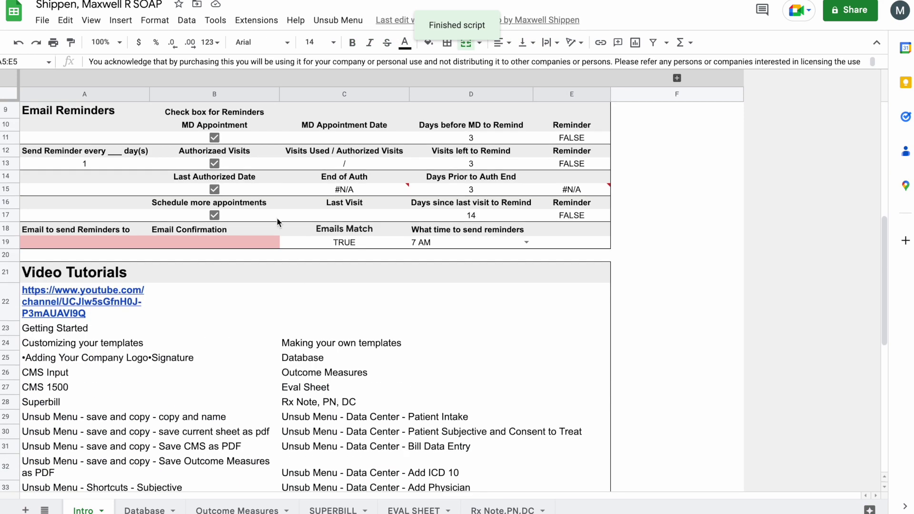
pyautogui.click(110, 240)
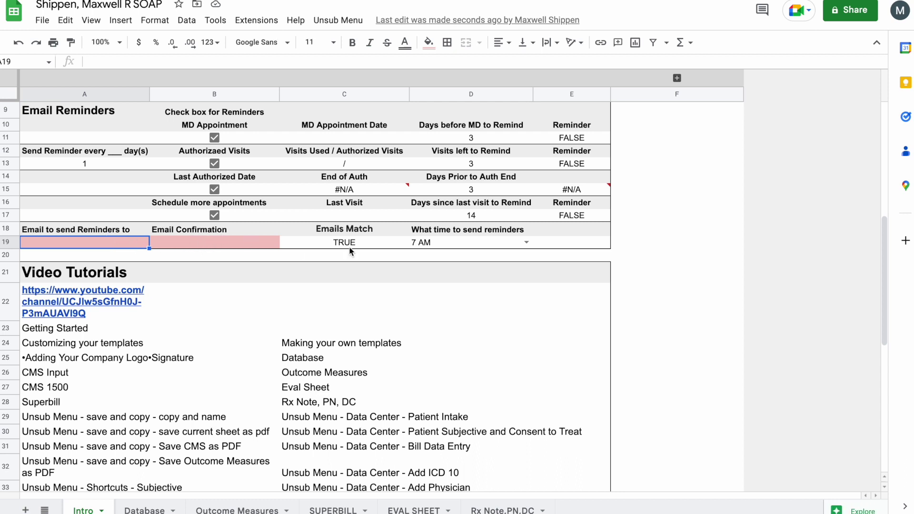
pyautogui.click(335, 244)
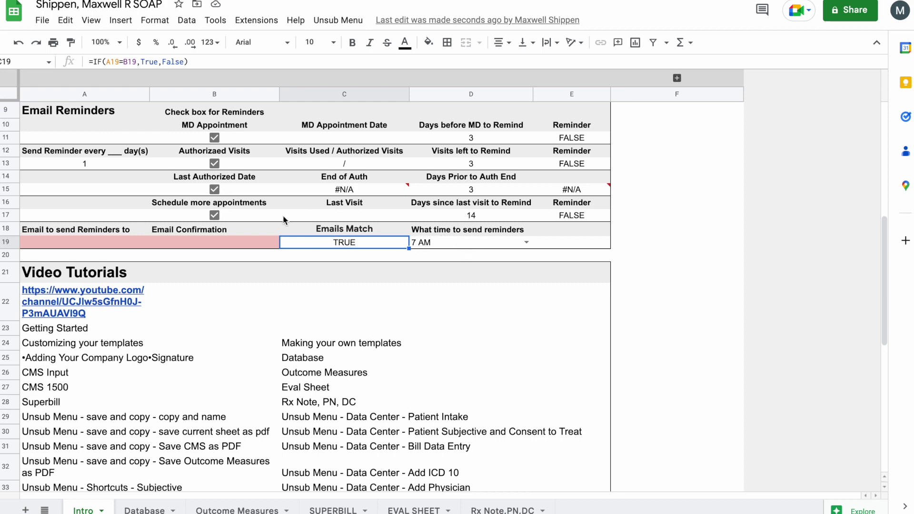
pyautogui.scroll(7, 330, 414)
# - Switch to the EVAL SHEET, check the Patient Name dropdown choices, and select DOB cell C14
pyautogui.click(413, 510)
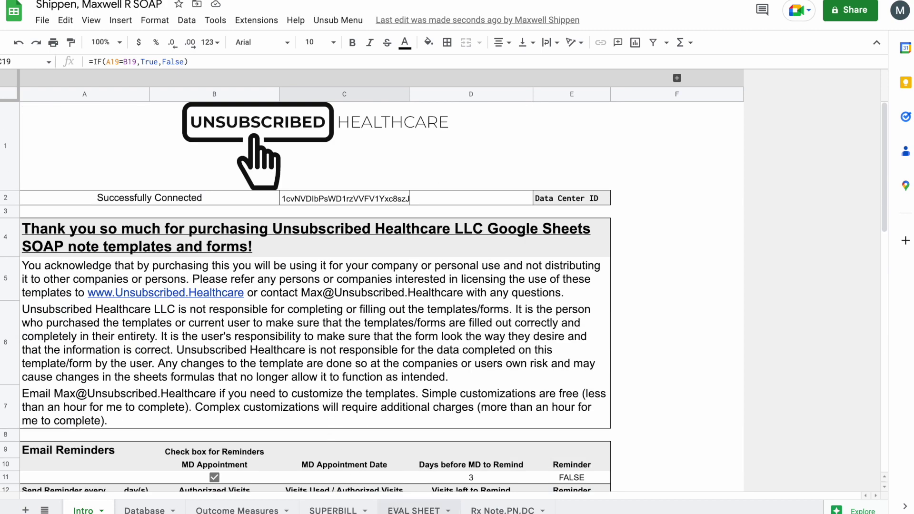
pyautogui.click(234, 264)
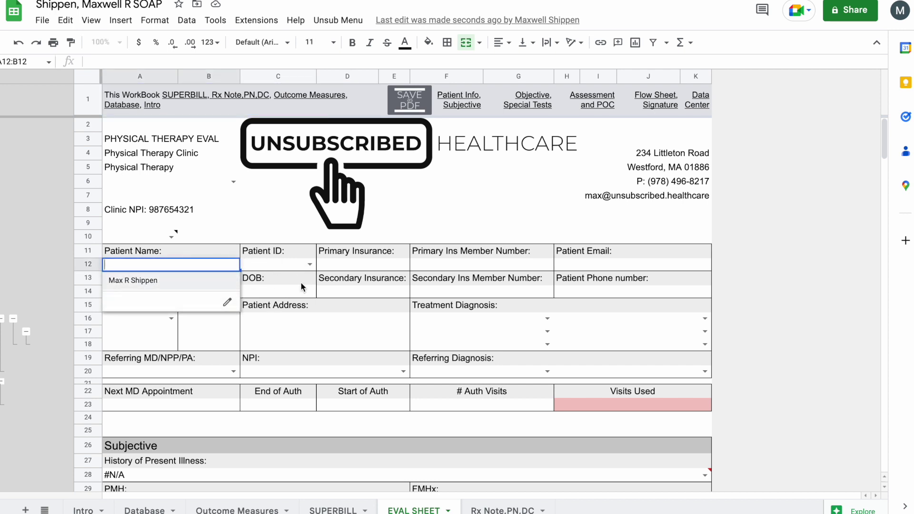
pyautogui.click(305, 304)
pyautogui.click(302, 292)
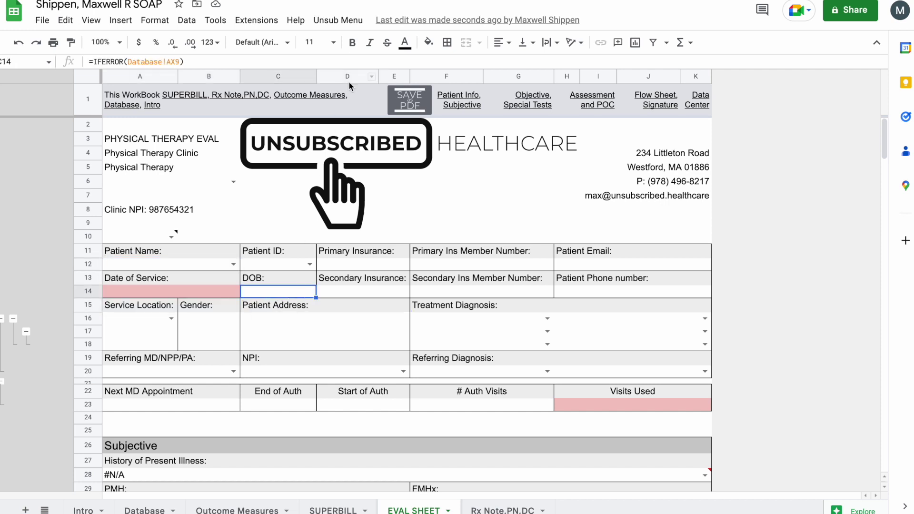
# - Open the new-patient intake form from the custom menu and enter the patient's first and last name
pyautogui.click(338, 20)
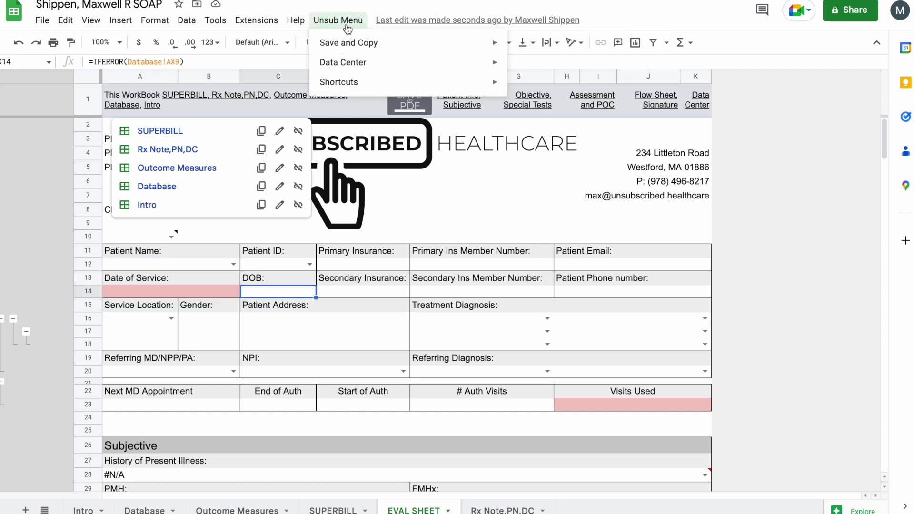
pyautogui.moveTo(357, 63)
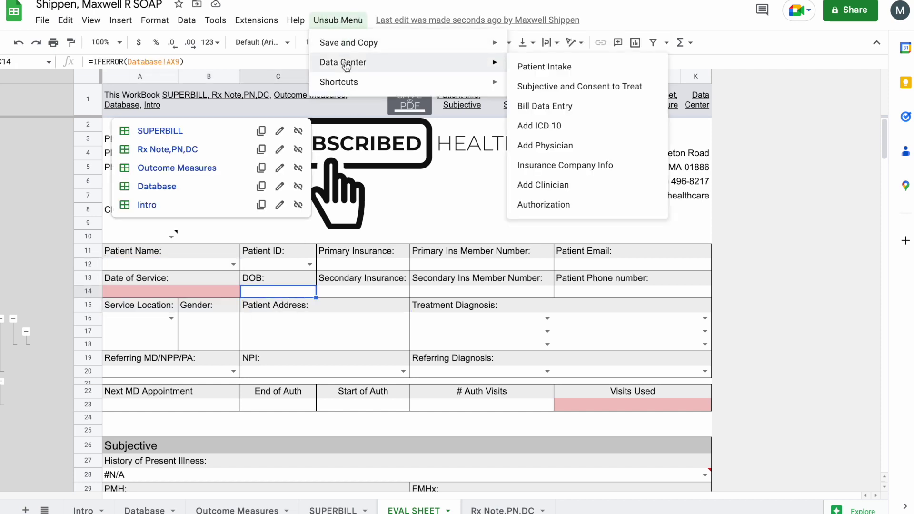
pyautogui.click(551, 67)
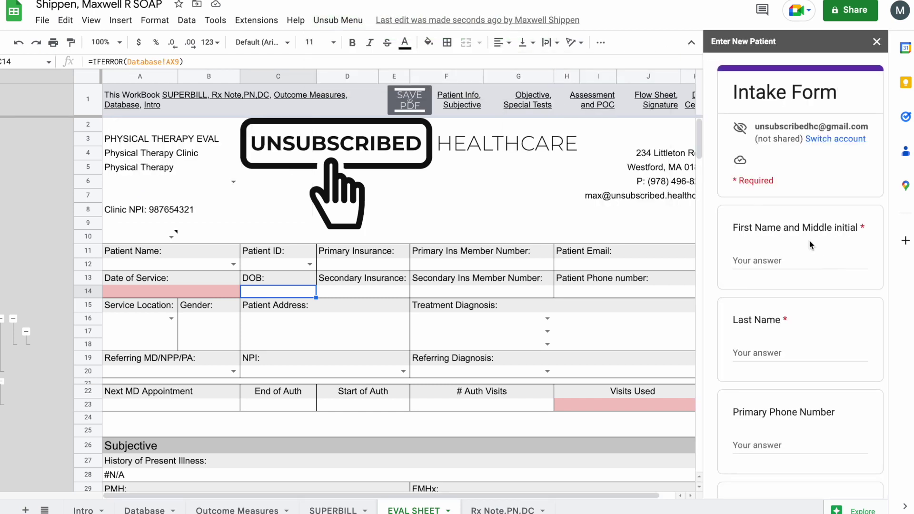
pyautogui.click(781, 255)
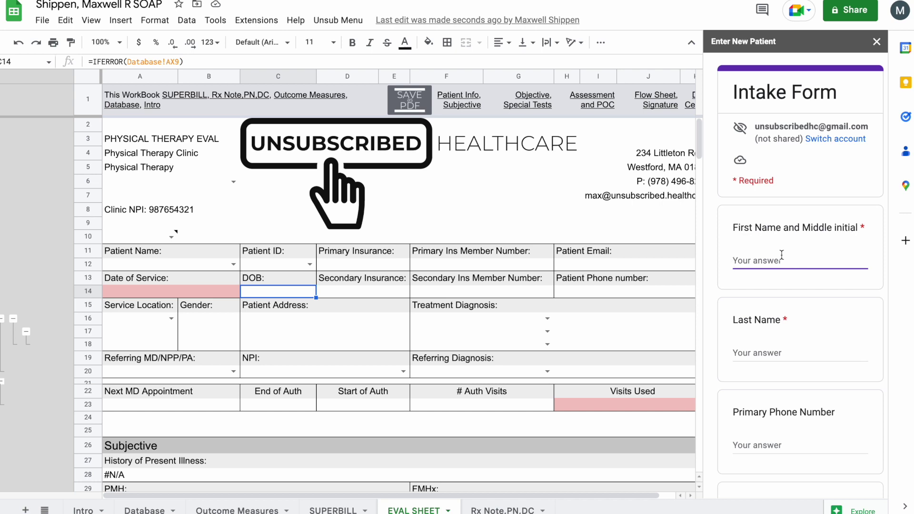
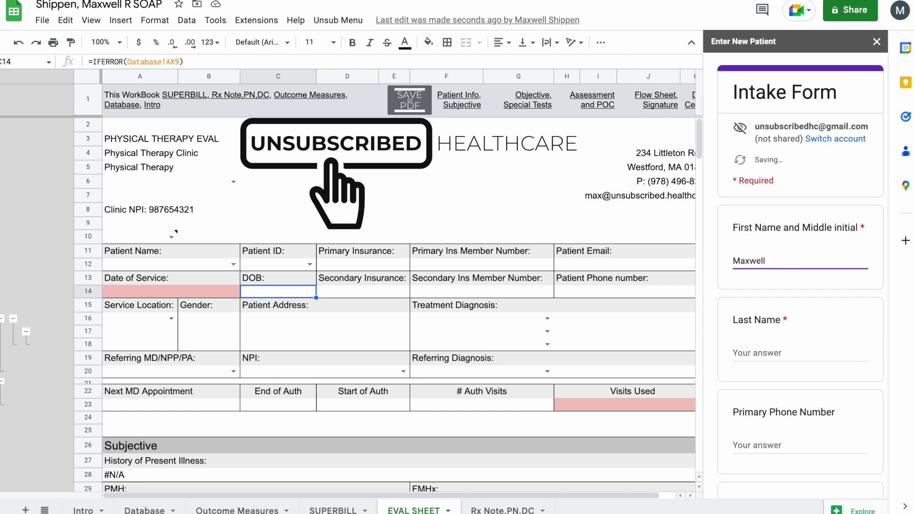
pyautogui.click(800, 353)
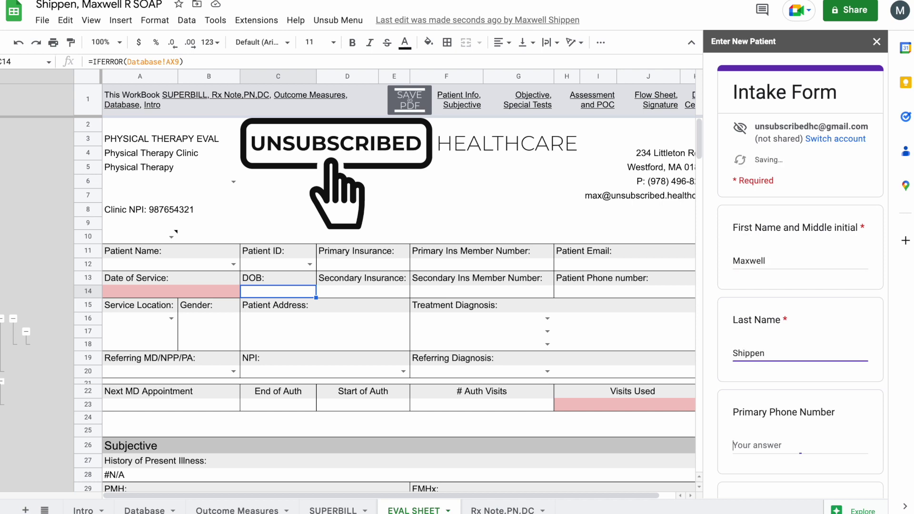
# - Enter the patient's primary phone number and e-mail address
pyautogui.scroll(-4, 804, 260)
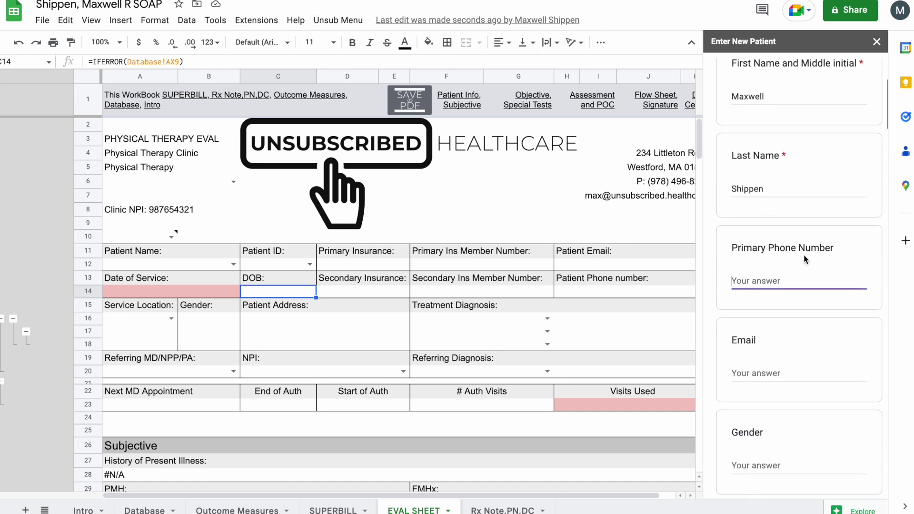
pyautogui.scroll(-2, 805, 259)
pyautogui.click(767, 278)
pyautogui.click(786, 187)
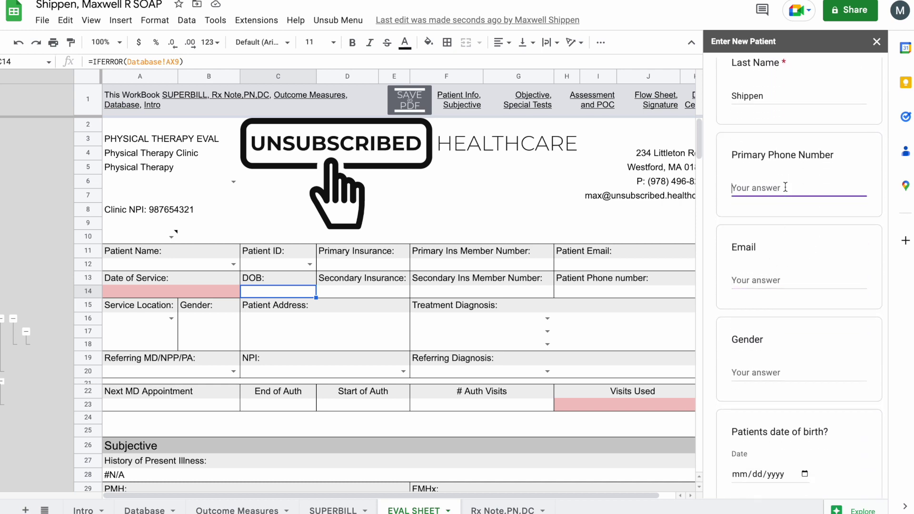
pyautogui.write('555-555-5555')
pyautogui.click(781, 271)
pyautogui.write('max')
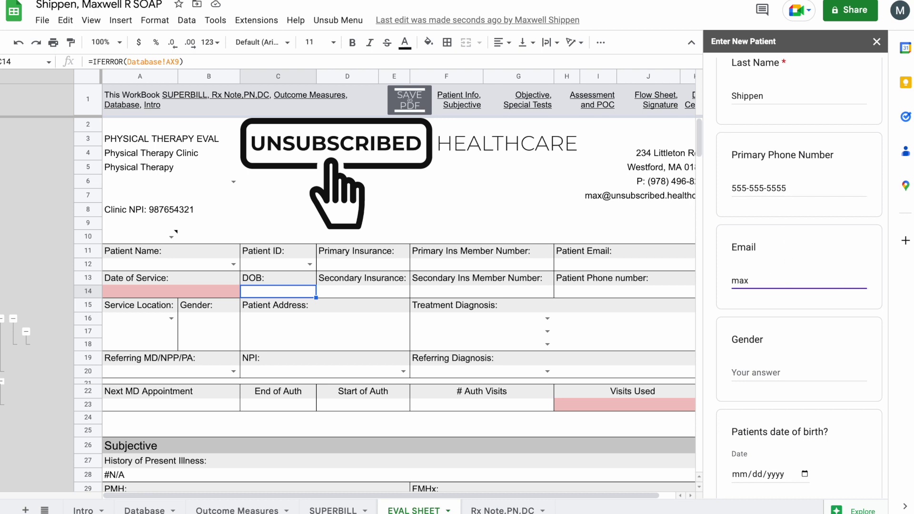
pyautogui.write('@test.com')
# - Set gender to Male and date of birth to 12/26/2022
pyautogui.scroll(-2, 770, 288)
pyautogui.click(769, 288)
pyautogui.write('Male')
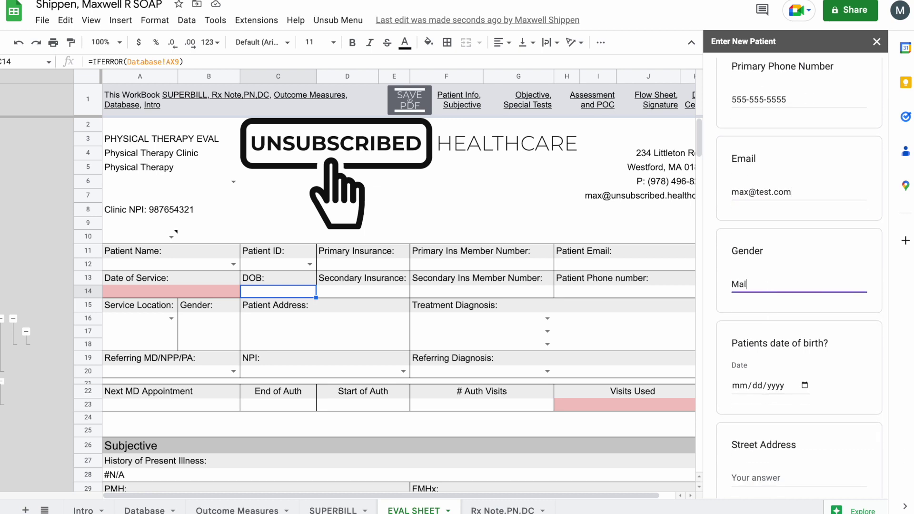
pyautogui.scroll(-2, 770, 288)
pyautogui.click(807, 312)
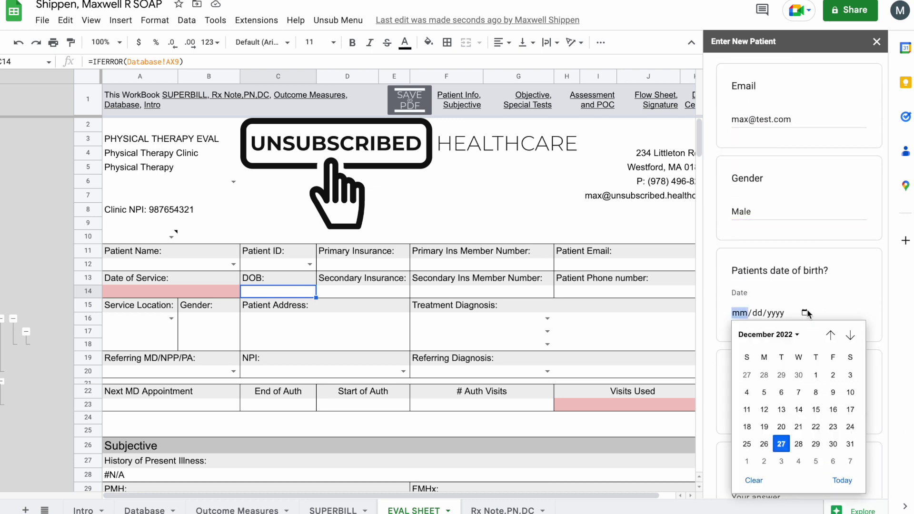
pyautogui.click(764, 445)
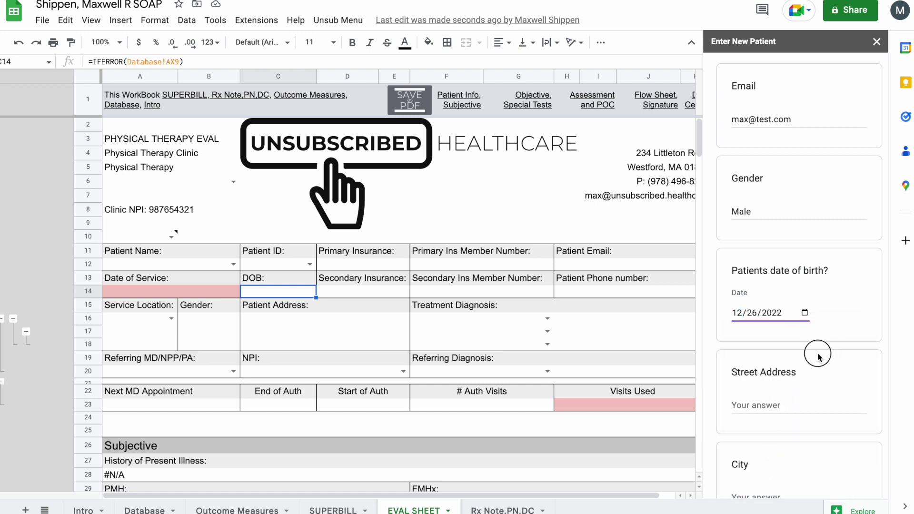
pyautogui.scroll(-1, 816, 350)
pyautogui.scroll(-2, 812, 317)
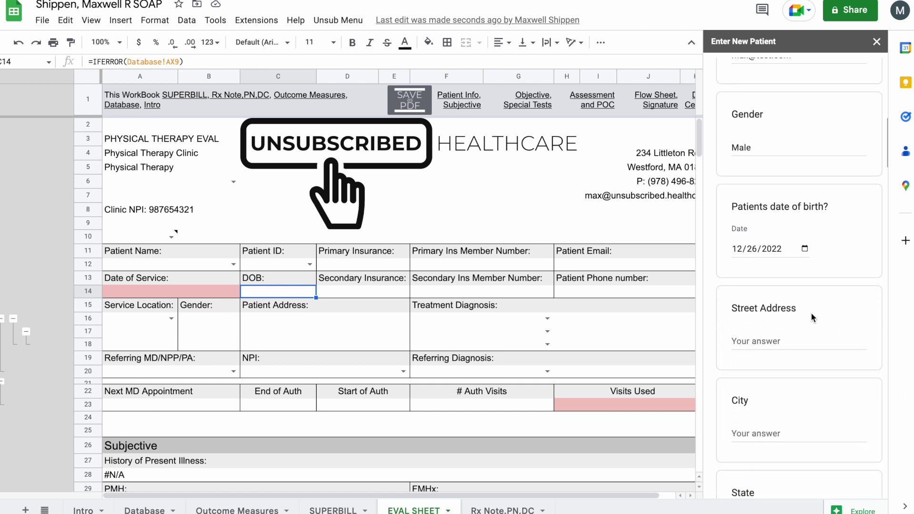
pyautogui.click(802, 286)
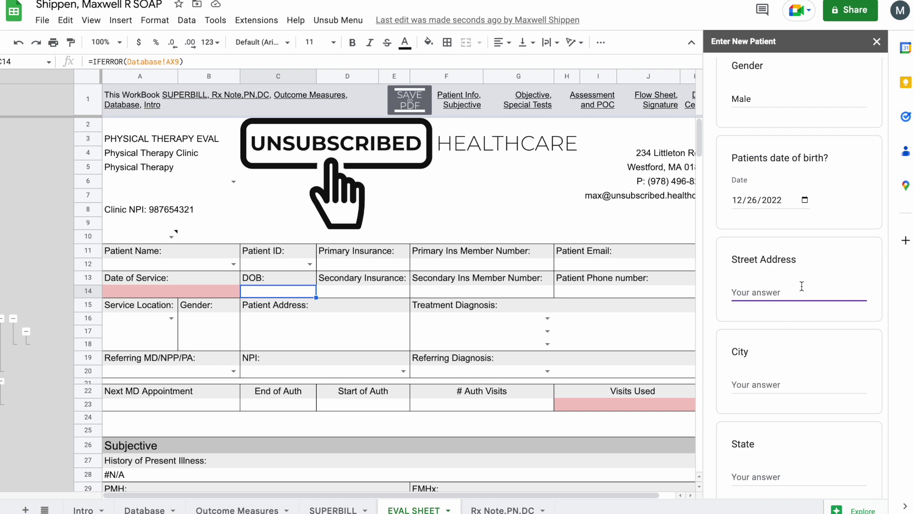
# - Fill in the patient's street address, city, state MA and zip code
pyautogui.press('Tab')
pyautogui.write('WEs')
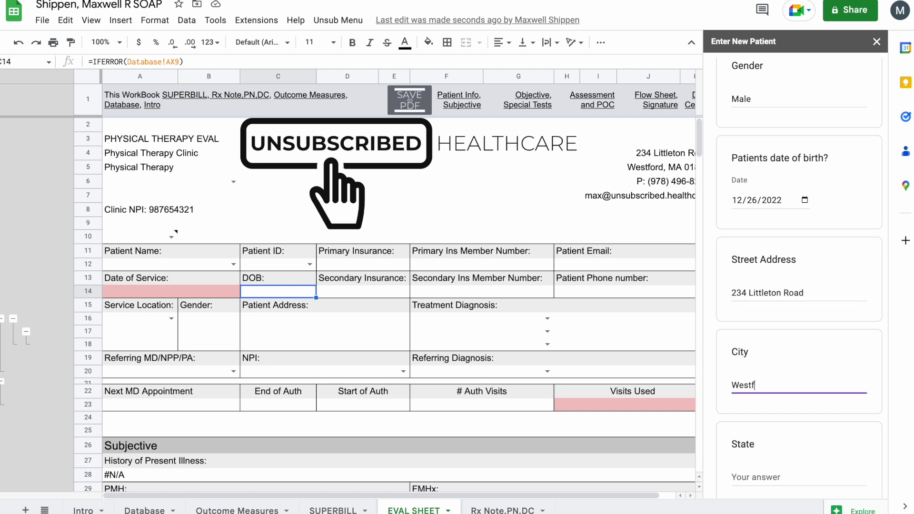
pyautogui.press('Tab')
pyautogui.write('MA')
pyautogui.press('Tab')
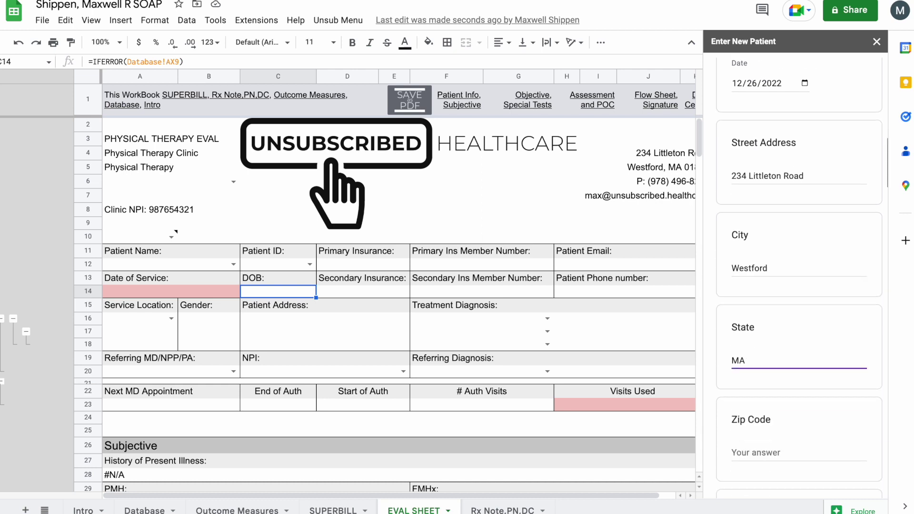
pyautogui.write('01886')
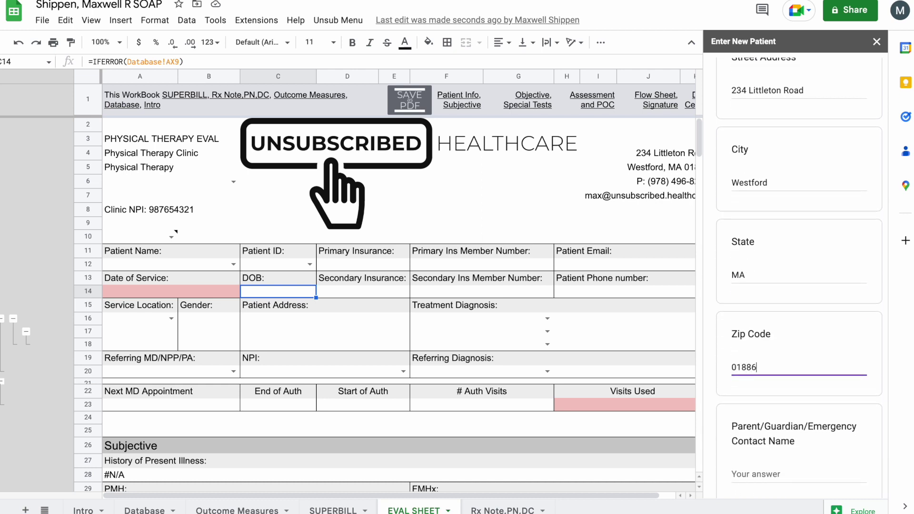
# - Enter the emergency contact's name and phone number
pyautogui.scroll(-5, 815, 261)
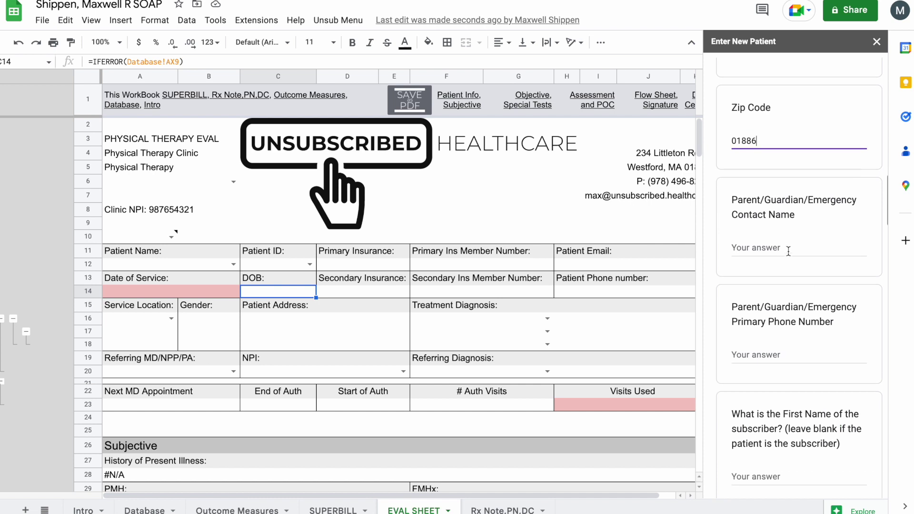
pyautogui.click(816, 251)
pyautogui.write('Shelagh')
pyautogui.press('Tab')
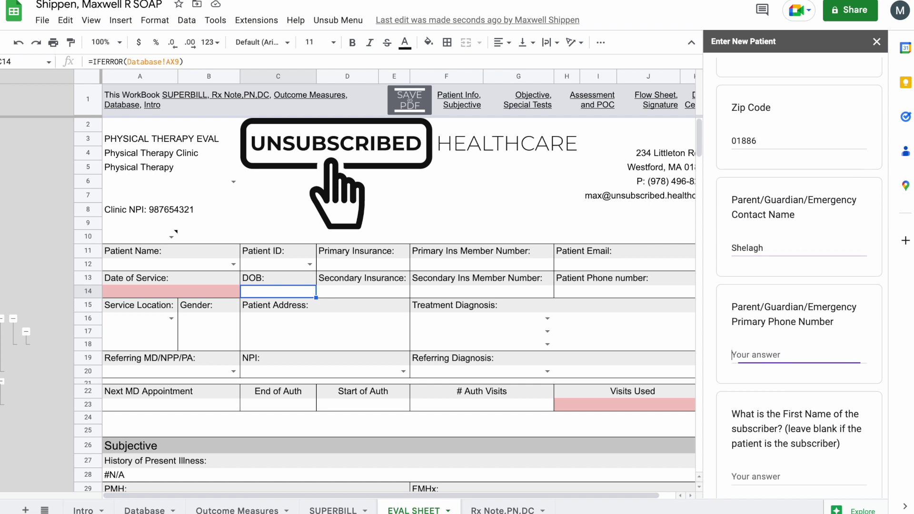
pyautogui.write('S')
pyautogui.press('BackSpace')
pyautogui.write('555-555')
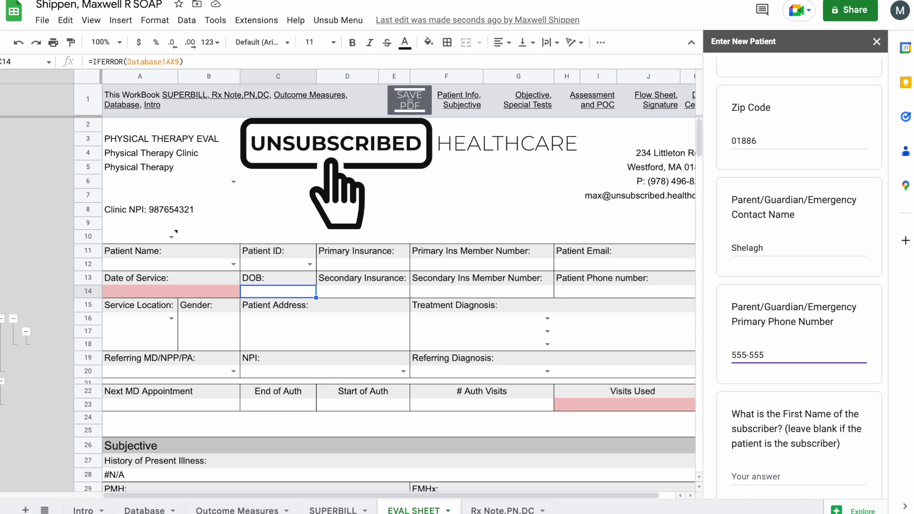
pyautogui.write('-5555')
# - Mark the subscriber as Self and enter primary insurance BCBS with its member number
pyautogui.scroll(-6, 785, 214)
pyautogui.scroll(-6, 783, 207)
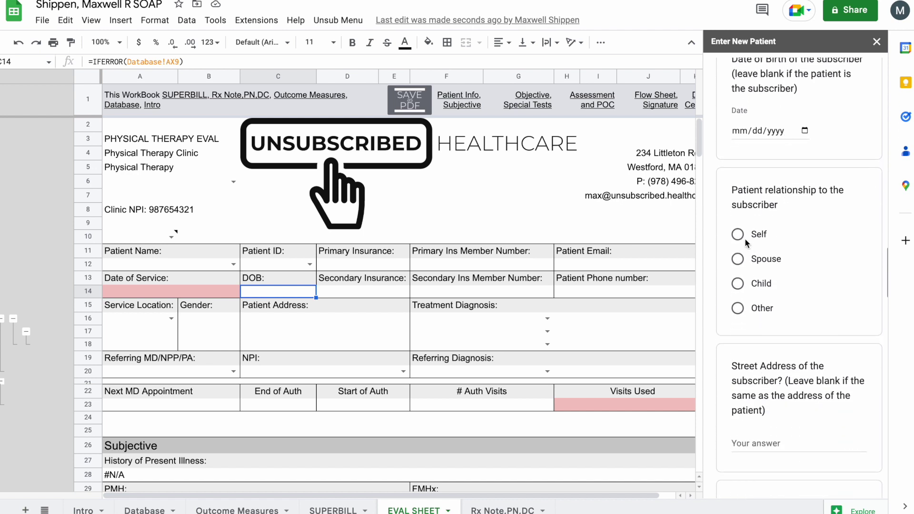
pyautogui.click(745, 239)
pyautogui.scroll(-5, 754, 248)
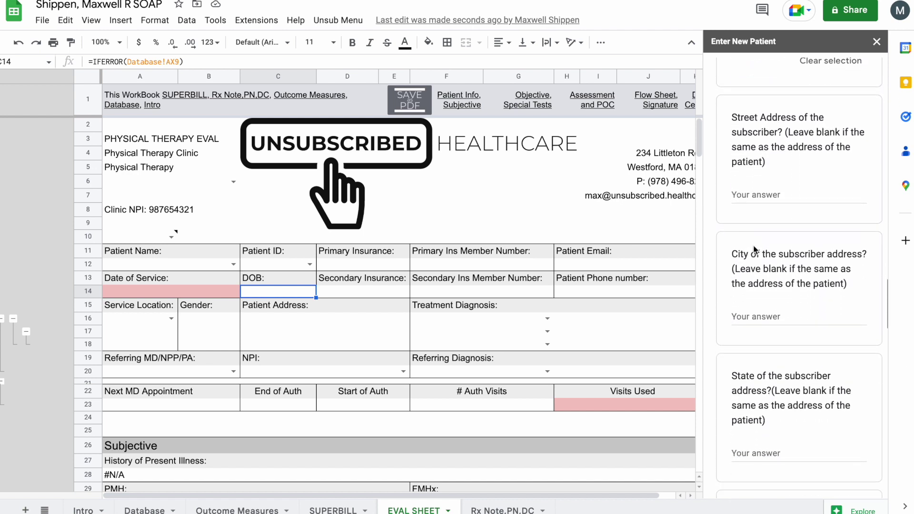
pyautogui.scroll(-5, 753, 244)
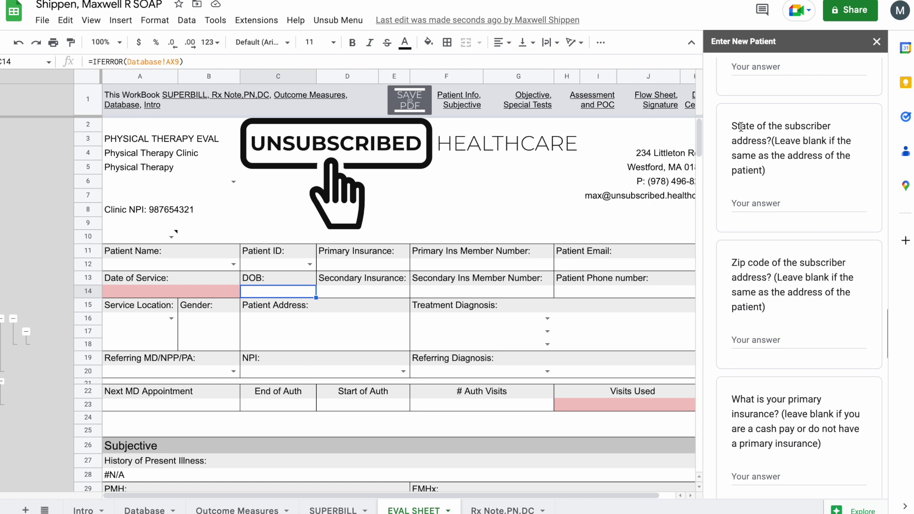
pyautogui.scroll(-5, 741, 127)
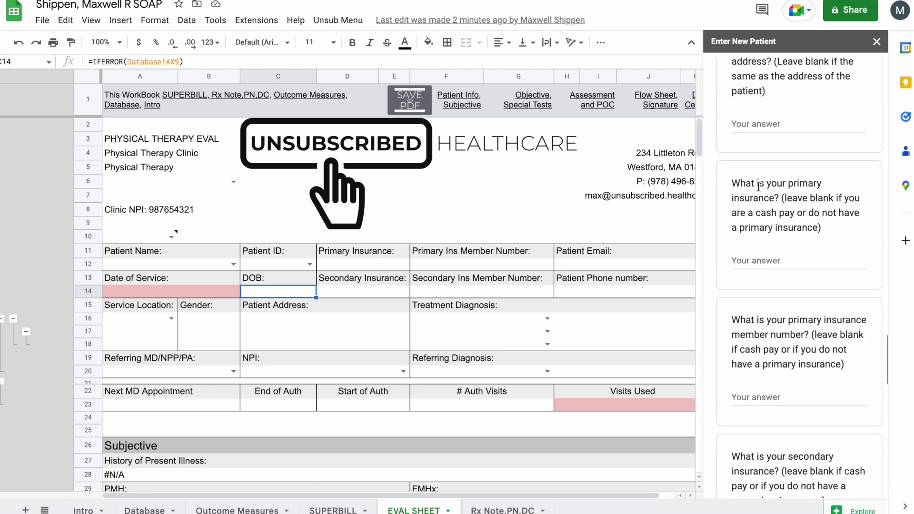
pyautogui.click(764, 259)
pyautogui.write('BC')
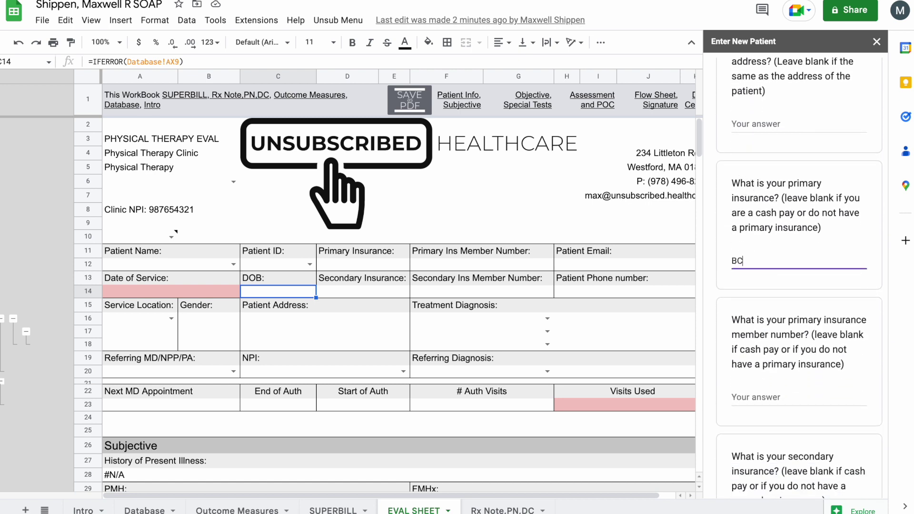
pyautogui.write('BS')
pyautogui.scroll(-2, 776, 290)
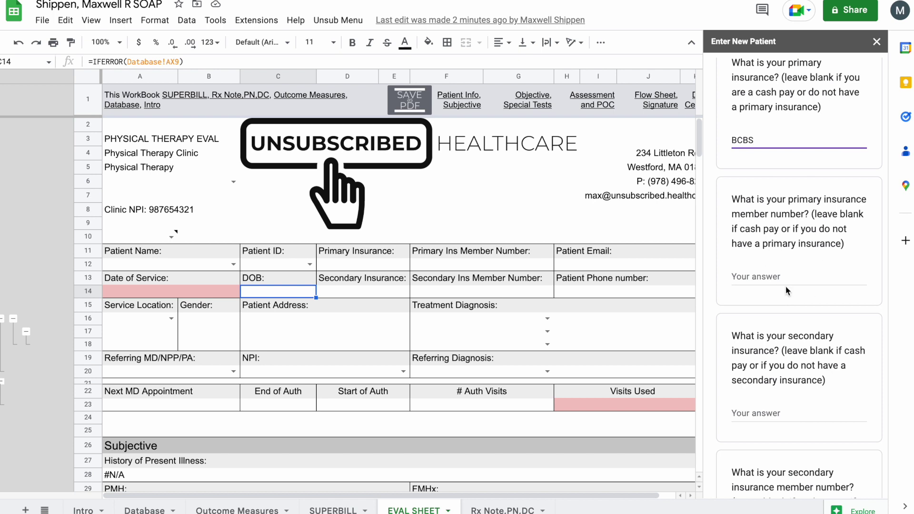
pyautogui.click(786, 280)
pyautogui.write('54321')
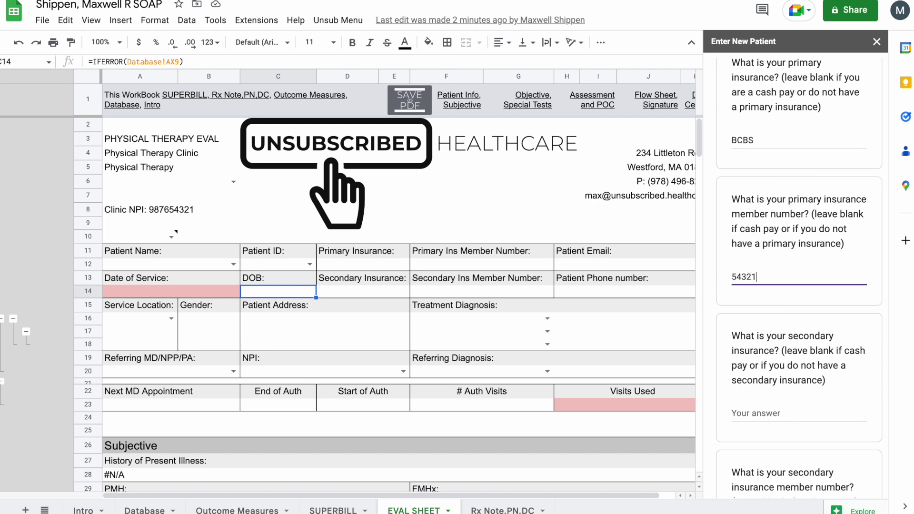
# - Enter the referring physician, initials-and-date code and area treated, then submit the form
pyautogui.scroll(-8, 798, 278)
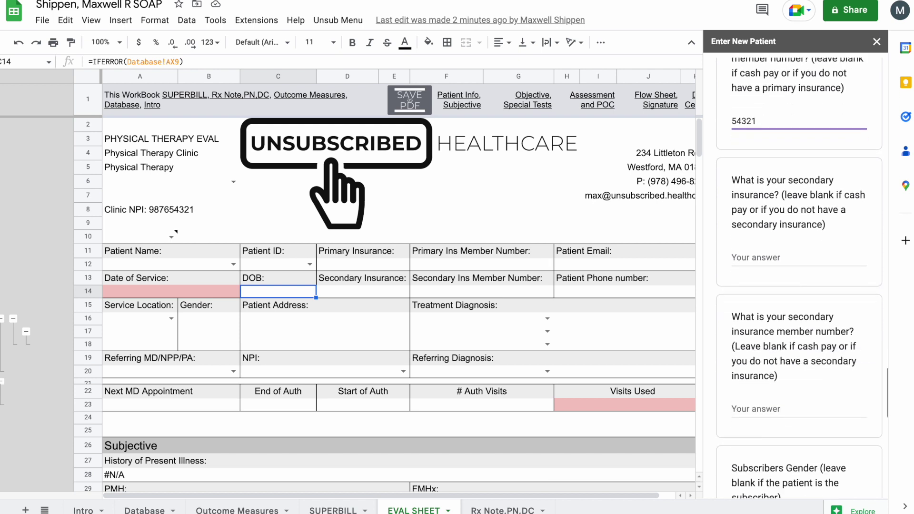
pyautogui.scroll(-4, 782, 285)
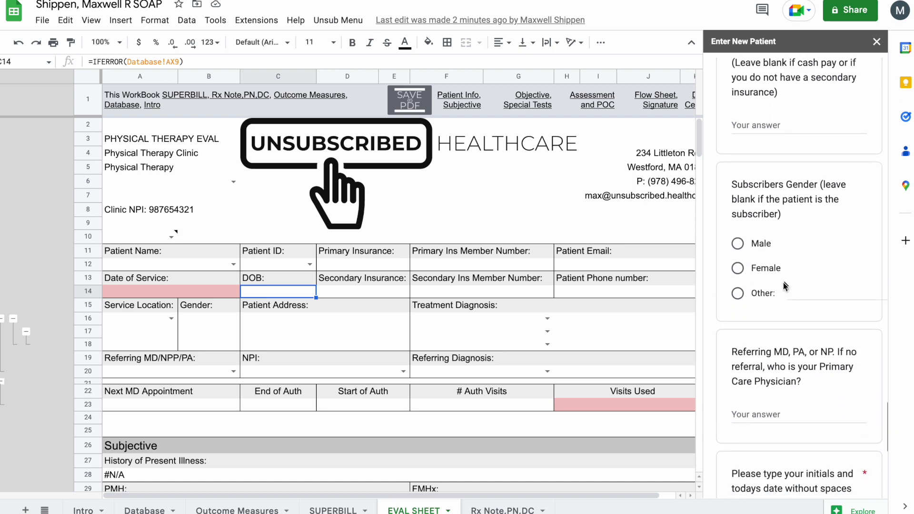
pyautogui.click(766, 279)
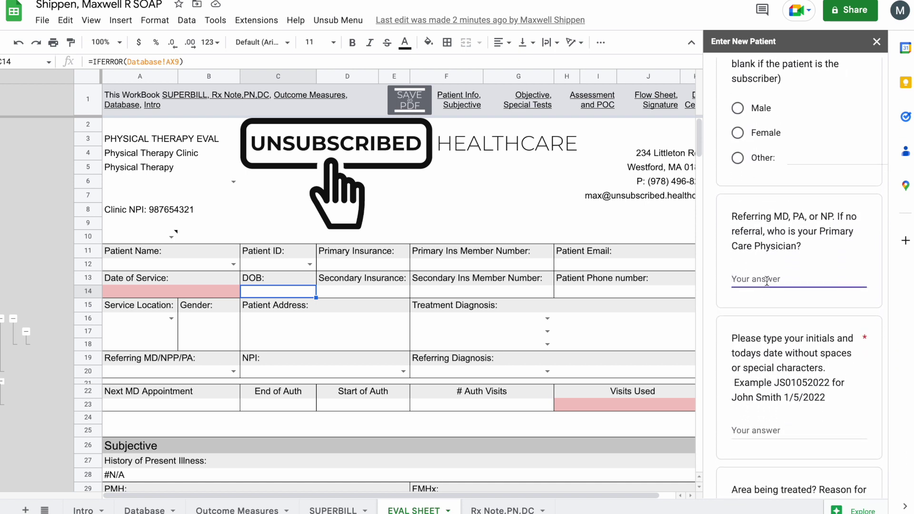
pyautogui.write('John Smith')
pyautogui.scroll(-2, 772, 333)
pyautogui.click(773, 314)
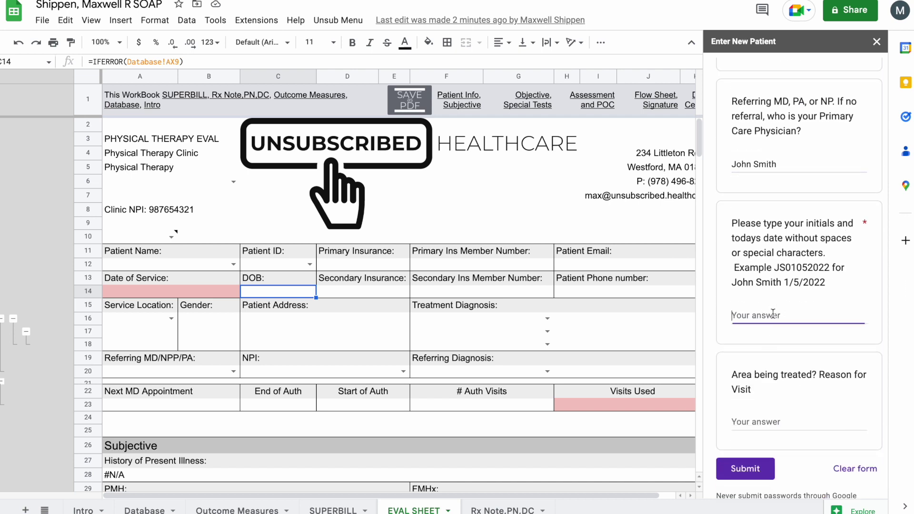
pyautogui.press('Tab')
pyautogui.write('Ne')
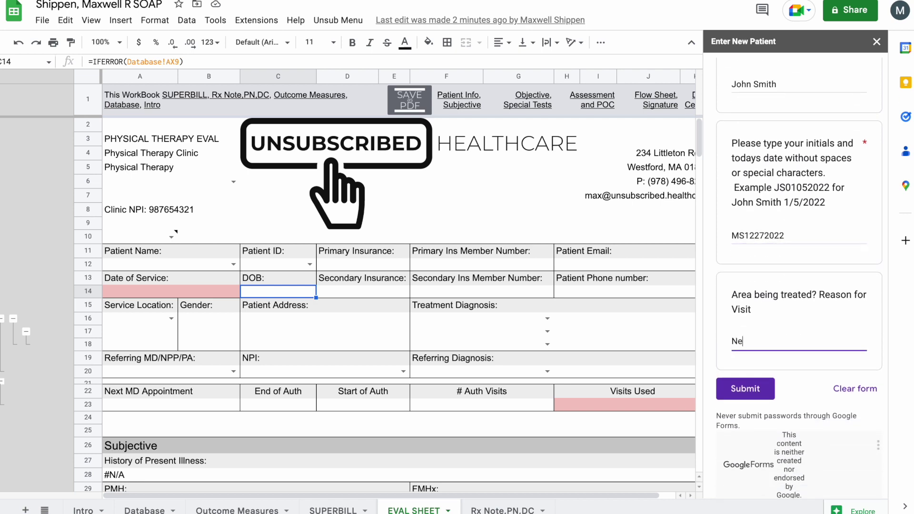
pyautogui.click(752, 390)
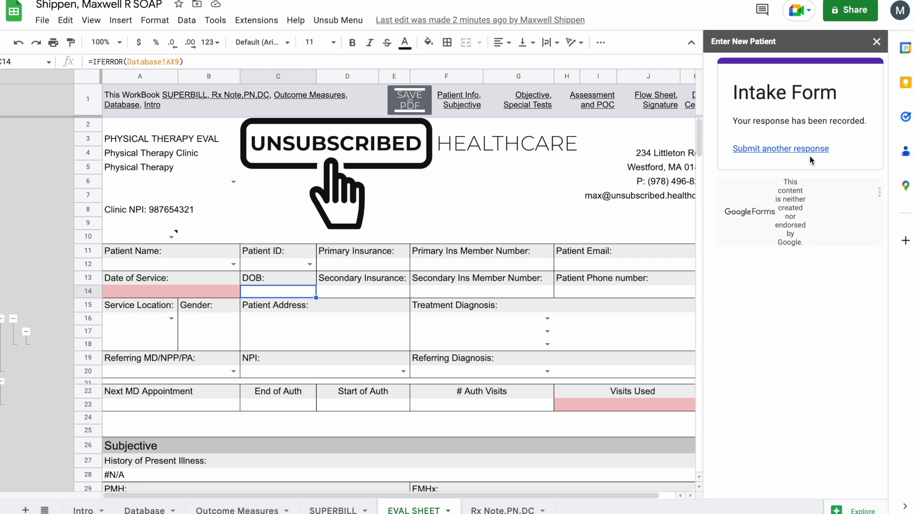
# - Close the form panel, choose the patient's name and newer Patient ID, and collapse rows 17–18
pyautogui.click(876, 42)
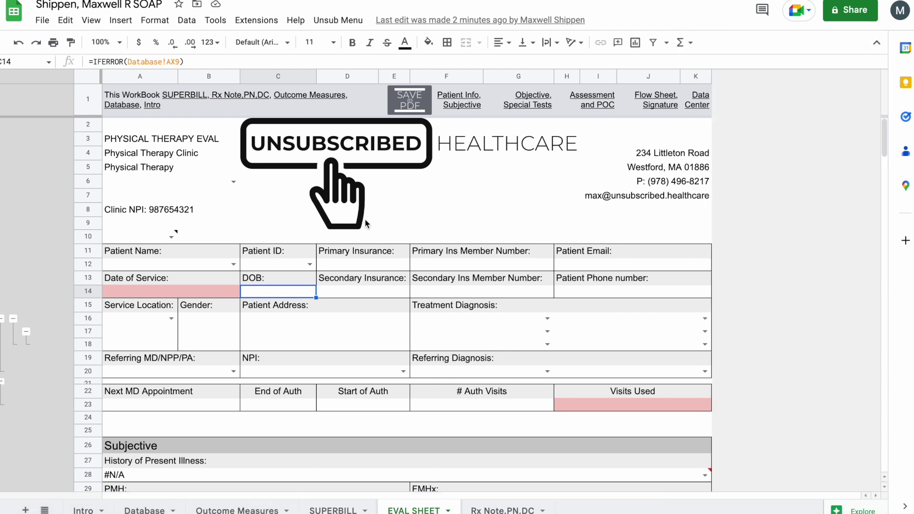
pyautogui.click(234, 264)
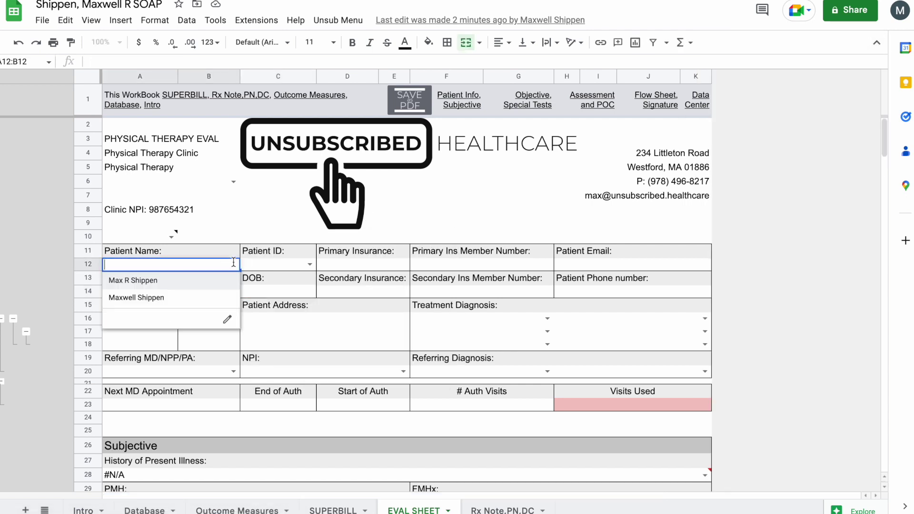
pyautogui.click(199, 302)
pyautogui.click(310, 264)
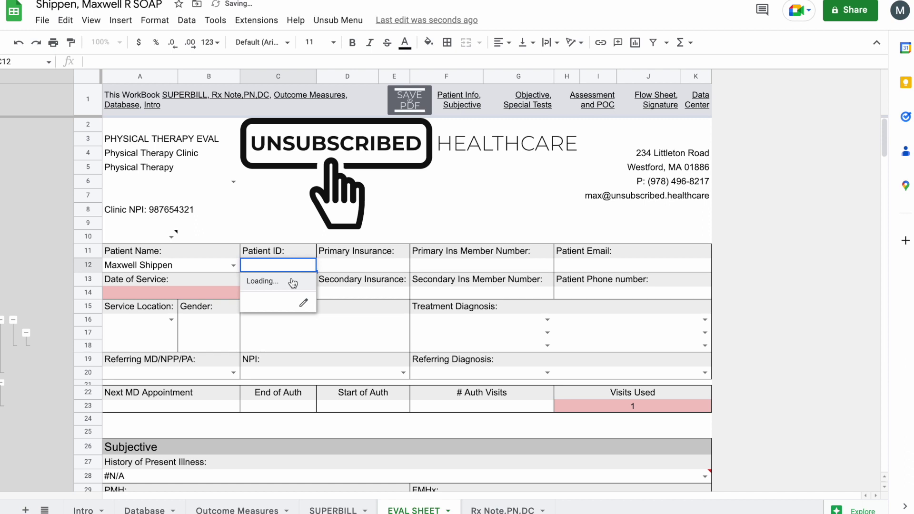
pyautogui.click(336, 259)
pyautogui.click(310, 264)
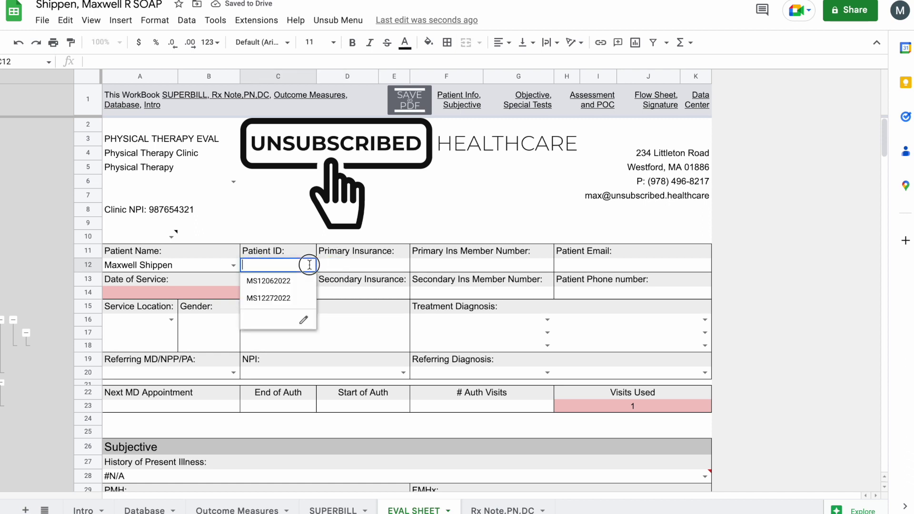
pyautogui.click(287, 299)
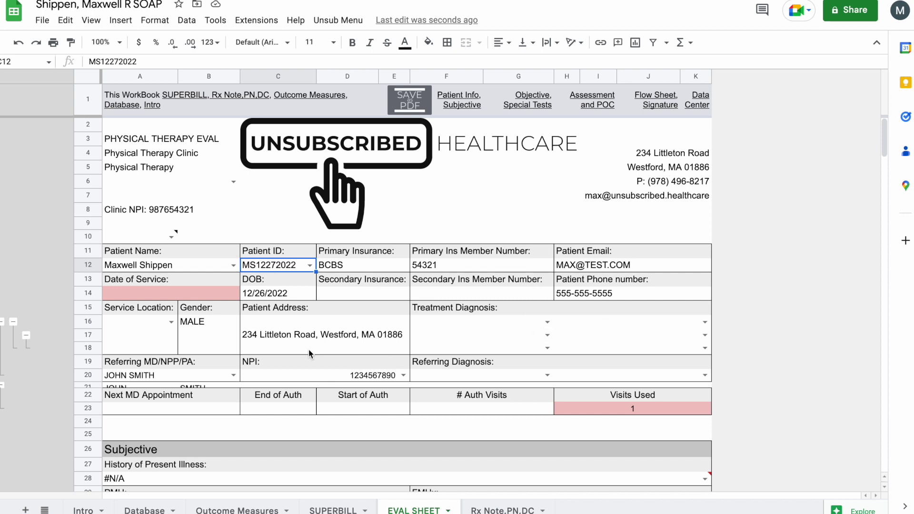
pyautogui.click(16, 322)
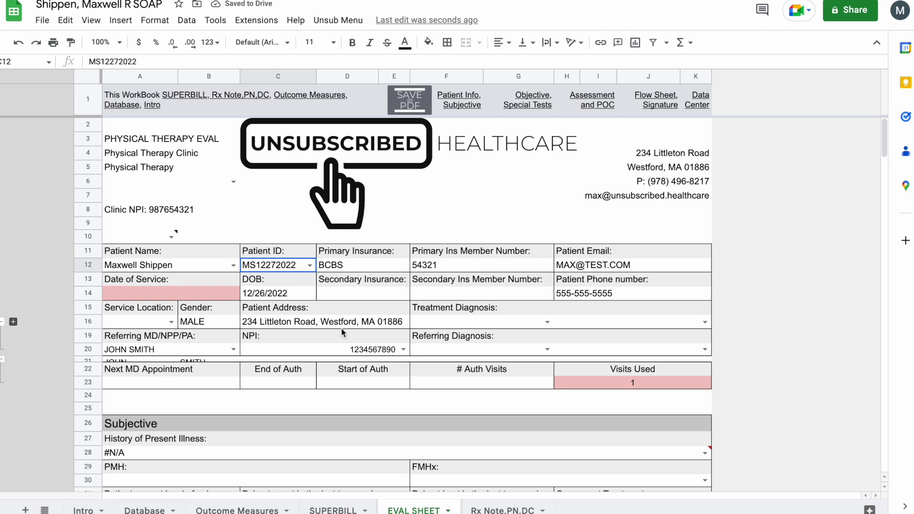
# - Set the treatment diagnoses to M54.2 Cervicalgia and M54.12 Cervical radiculopathy
pyautogui.click(548, 323)
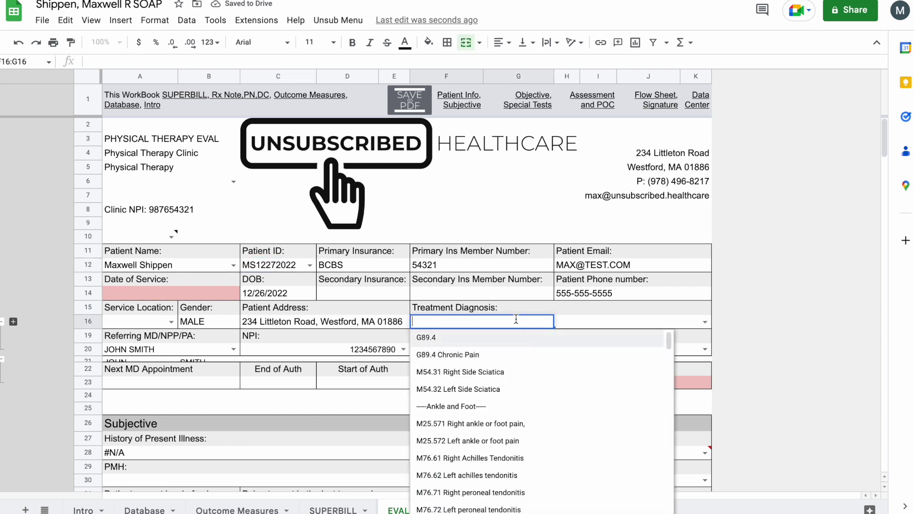
pyautogui.write('cer')
pyautogui.click(496, 336)
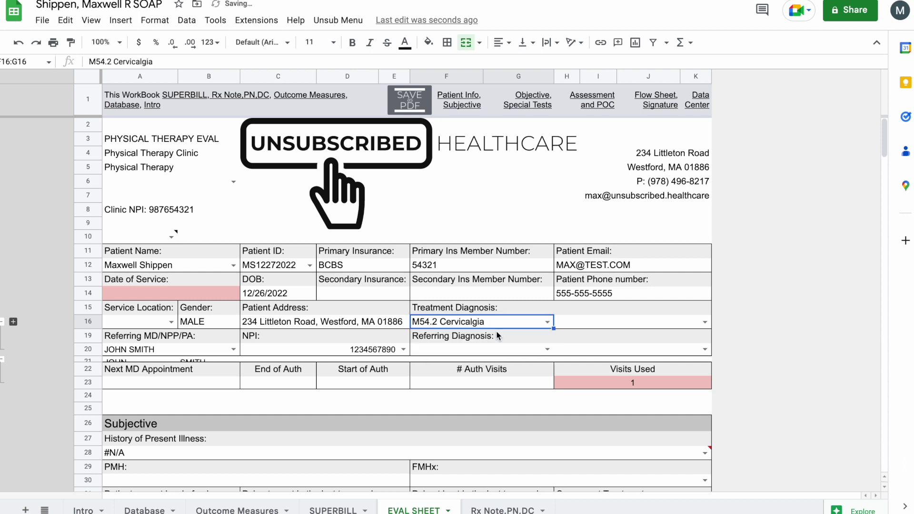
pyautogui.click(599, 328)
pyautogui.write('cer')
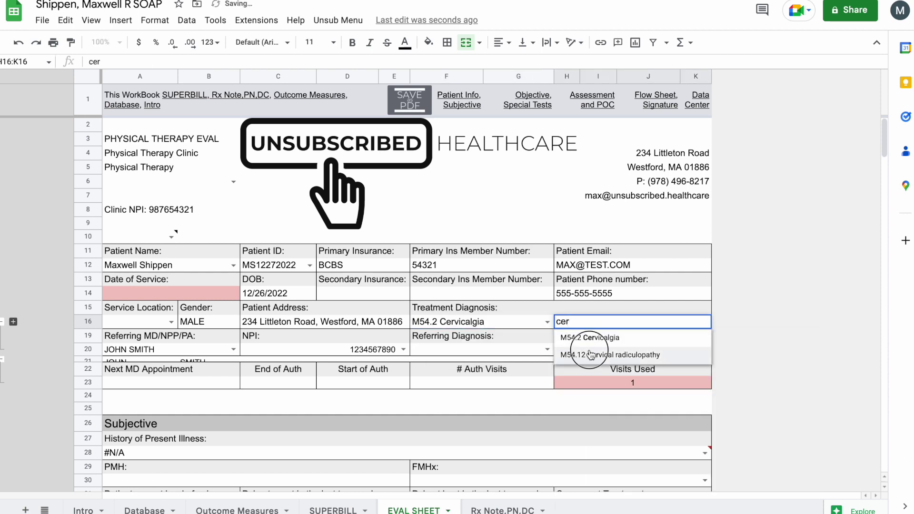
pyautogui.click(619, 355)
# - Set the Service Location to 12 Patient Residence
pyautogui.click(349, 21)
pyautogui.moveTo(476, 62)
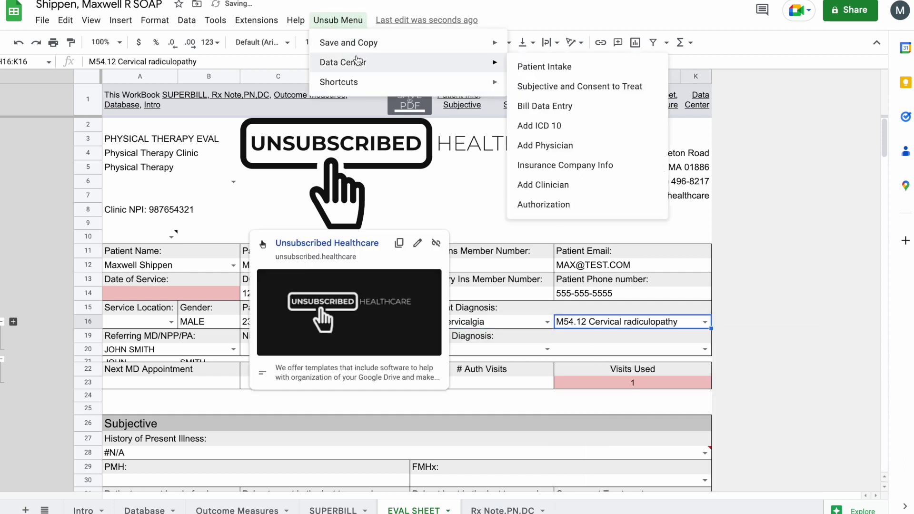
pyautogui.click(806, 293)
pyautogui.press('Up')
pyautogui.press('Up')
pyautogui.scroll(-3, 803, 291)
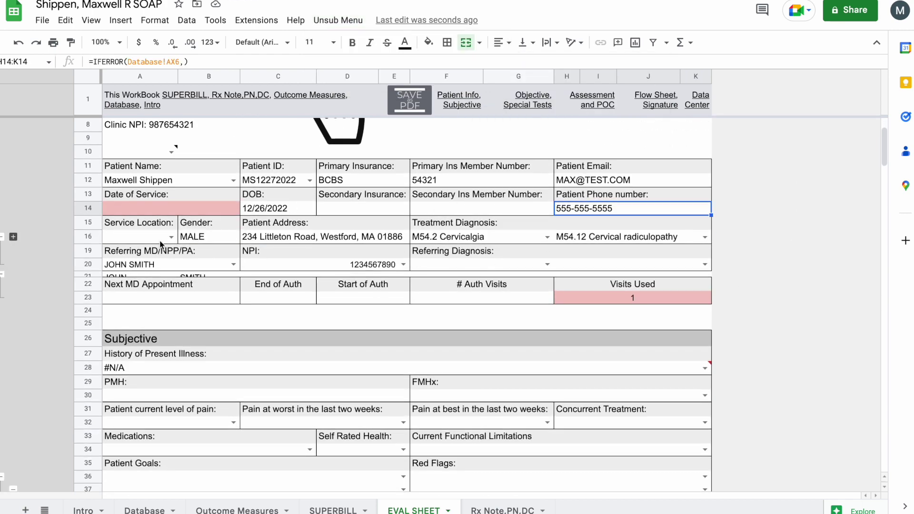
pyautogui.click(164, 237)
pyautogui.click(164, 237)
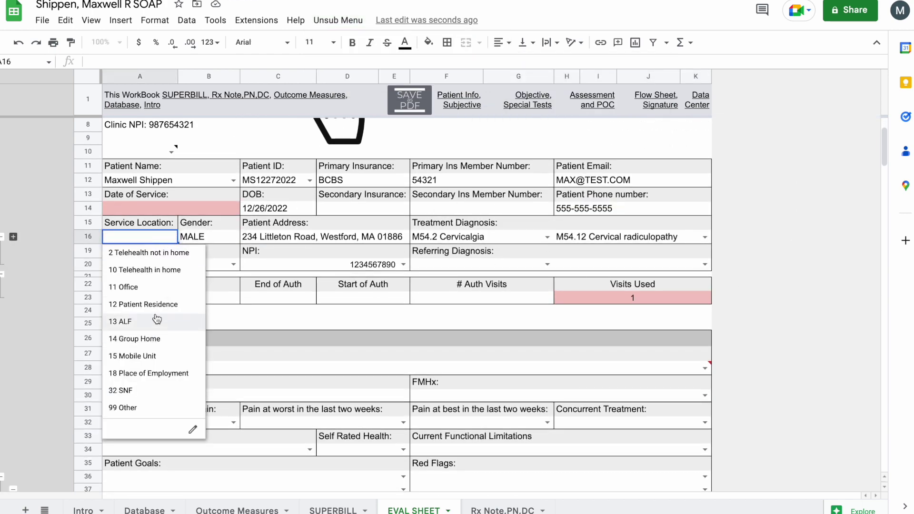
pyautogui.click(161, 303)
# - Set the Date of Service to 12/27/22 and choose the DPT clinician as evaluator
pyautogui.scroll(3, 176, 245)
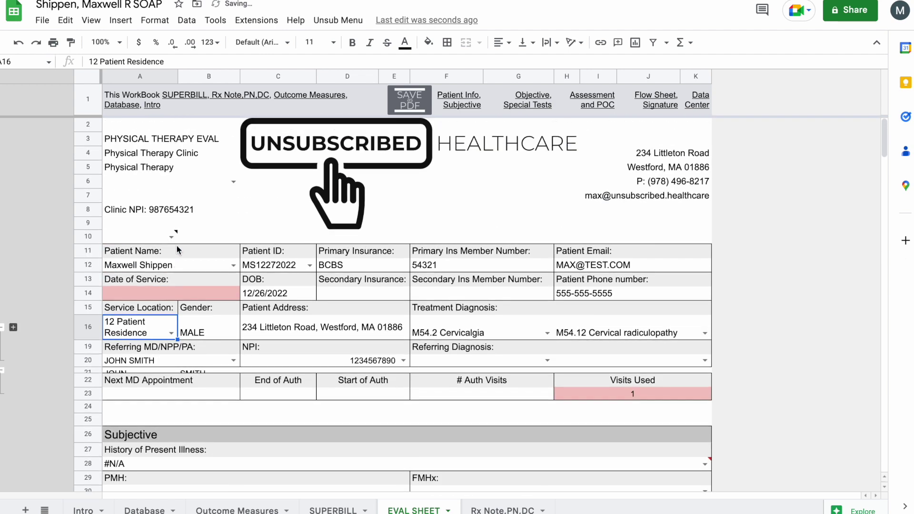
pyautogui.doubleClick(226, 290)
pyautogui.click(163, 395)
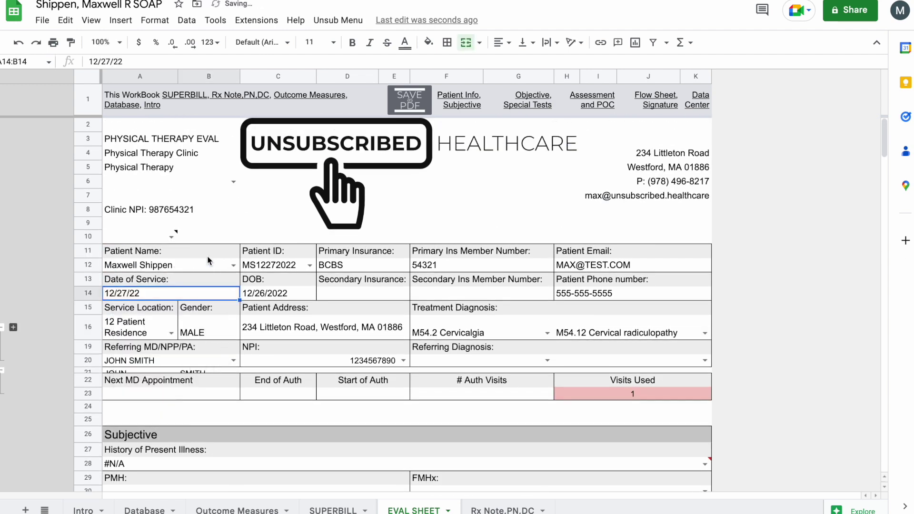
pyautogui.click(232, 182)
pyautogui.click(193, 203)
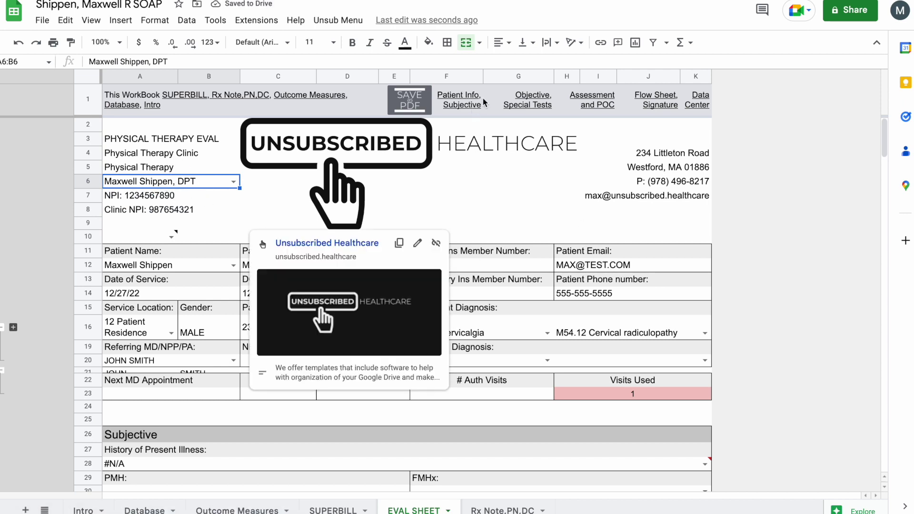
# - In the Subjective section, swap the HPI formula for 'The patient reports long history of neck pain.'
pyautogui.click(469, 100)
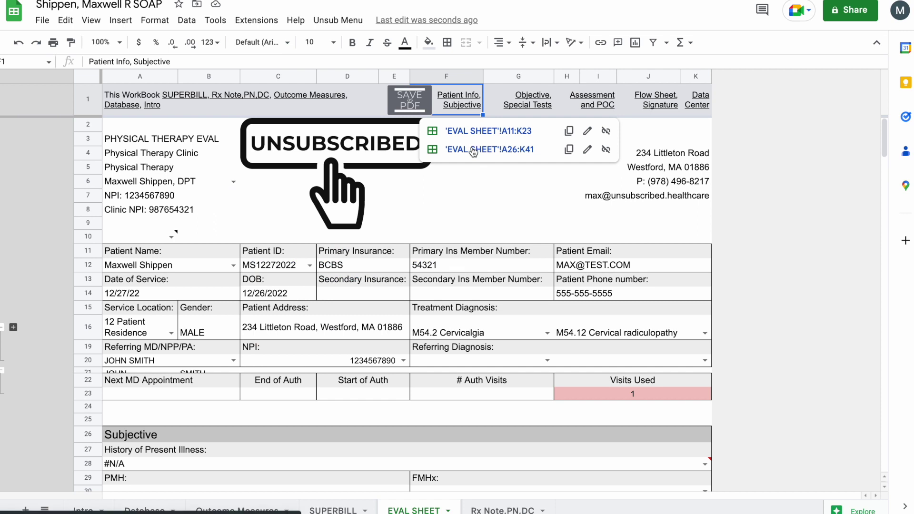
pyautogui.click(472, 149)
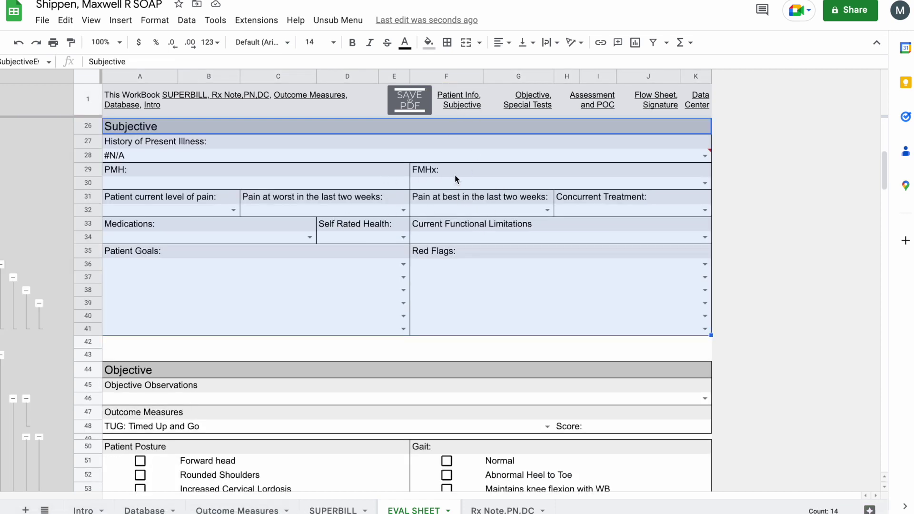
pyautogui.scroll(5, 455, 177)
pyautogui.scroll(-3, 455, 176)
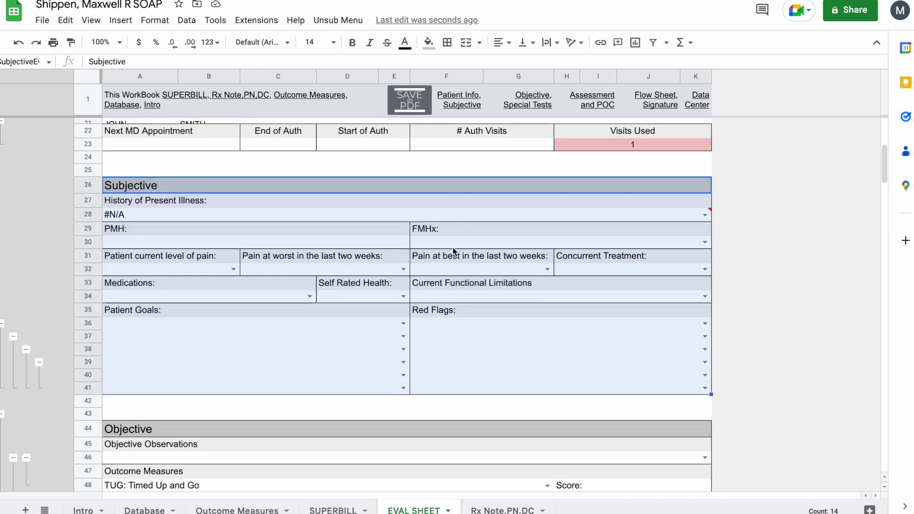
pyautogui.doubleClick(703, 216)
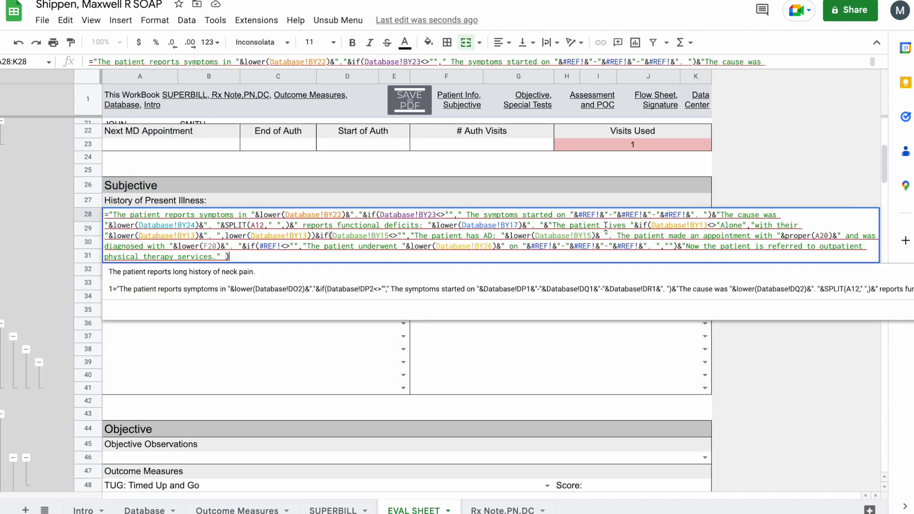
pyautogui.press('Escape')
pyautogui.click(639, 217)
pyautogui.press('Delete')
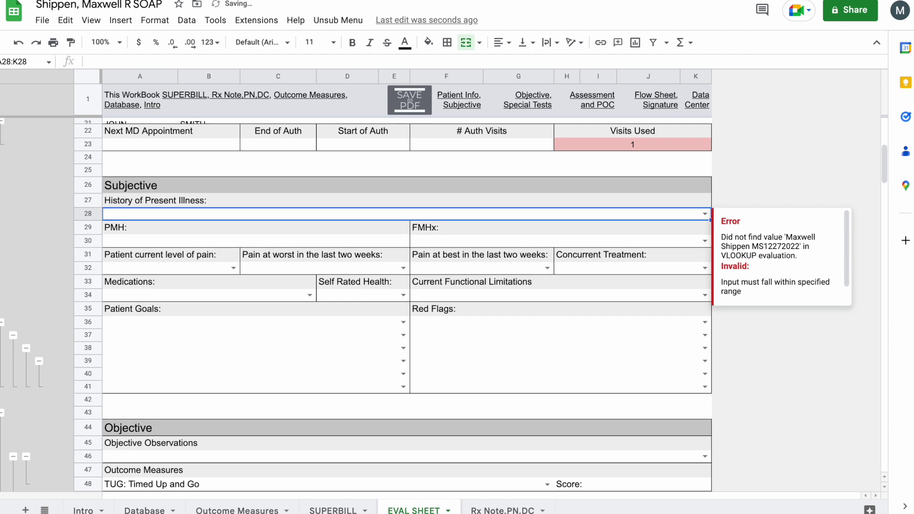
pyautogui.doubleClick(703, 214)
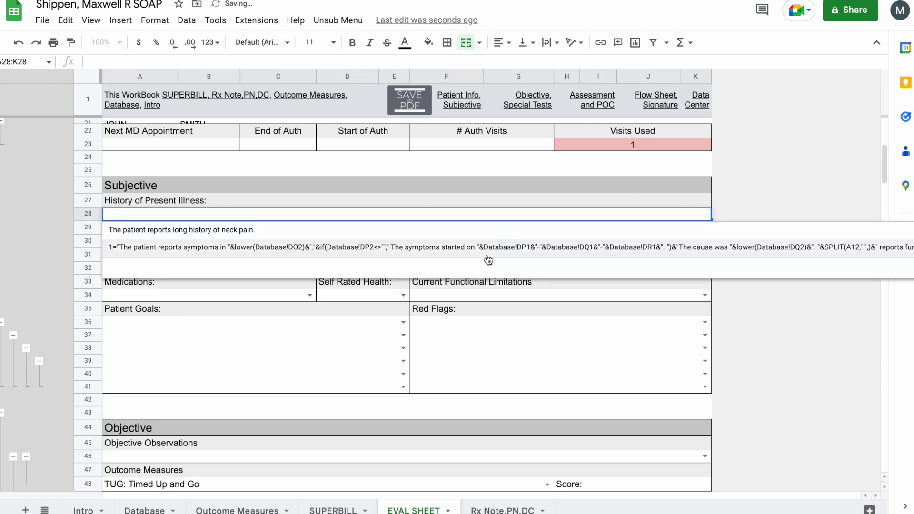
pyautogui.click(490, 237)
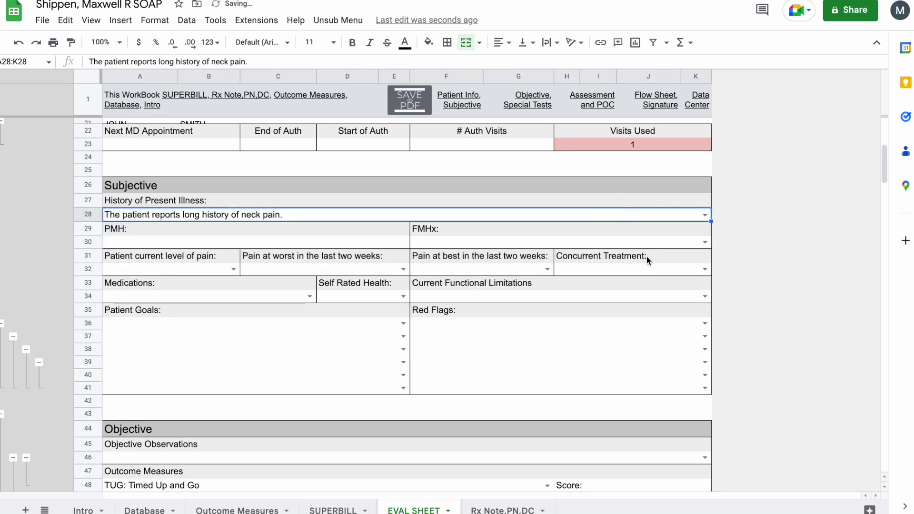
pyautogui.scroll(-2, 499, 230)
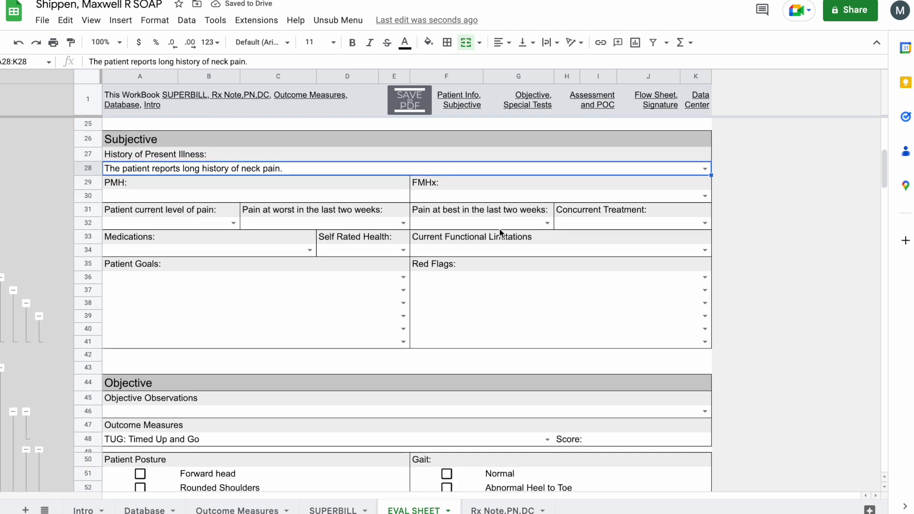
pyautogui.scroll(-1, 499, 232)
# - Tick Decreased Cervical Lordosis under Patient Posture in the Objective section
pyautogui.scroll(-3, 499, 229)
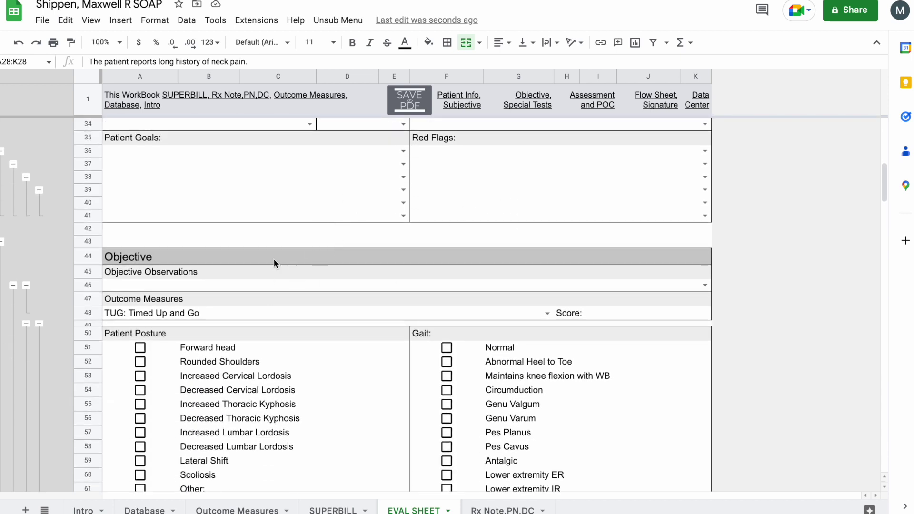
pyautogui.click(271, 296)
pyautogui.click(289, 277)
pyautogui.click(290, 284)
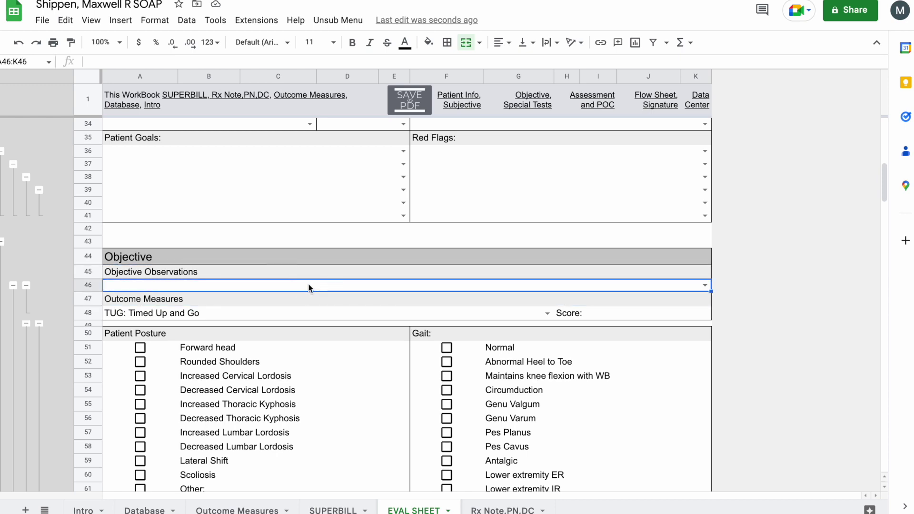
pyautogui.scroll(-4, 369, 238)
pyautogui.scroll(-5, 209, 202)
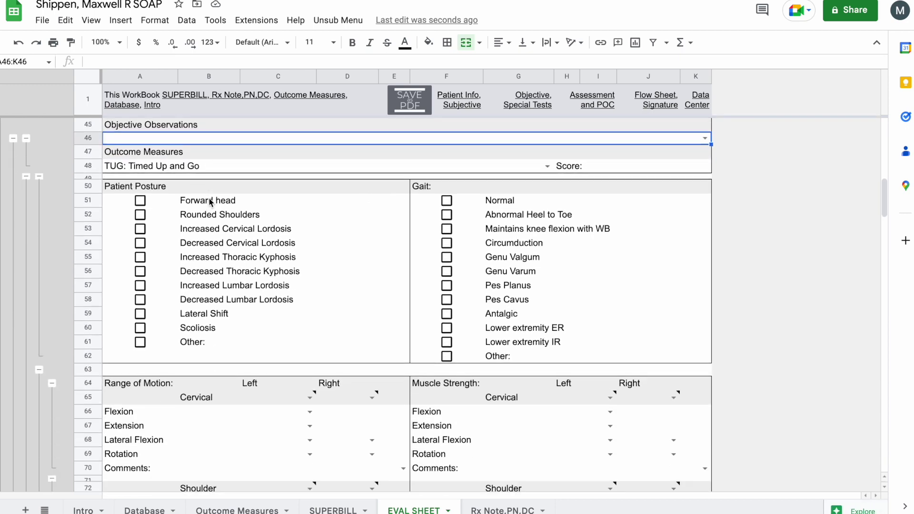
pyautogui.click(137, 156)
# - Tick Genu Valgum, Genu Varum and Pes Planus under Gait
pyautogui.click(443, 180)
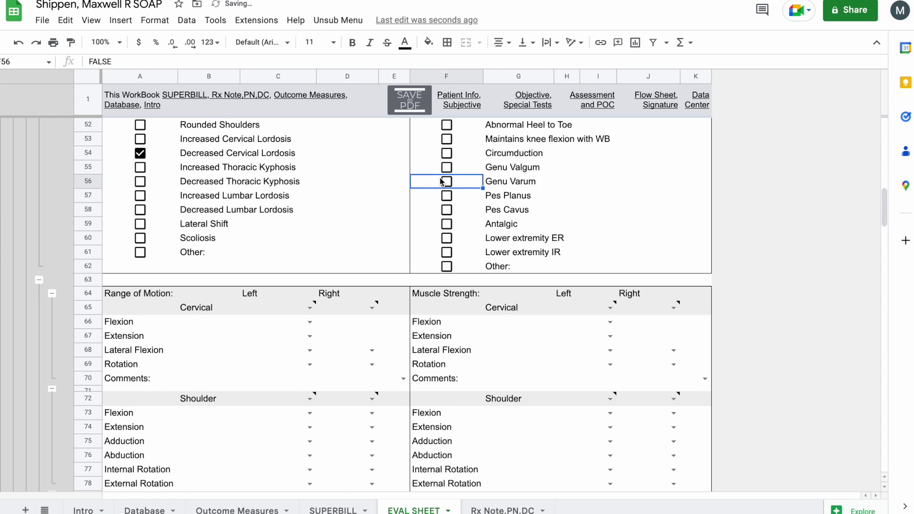
pyautogui.click(445, 193)
pyautogui.click(446, 167)
pyautogui.click(447, 189)
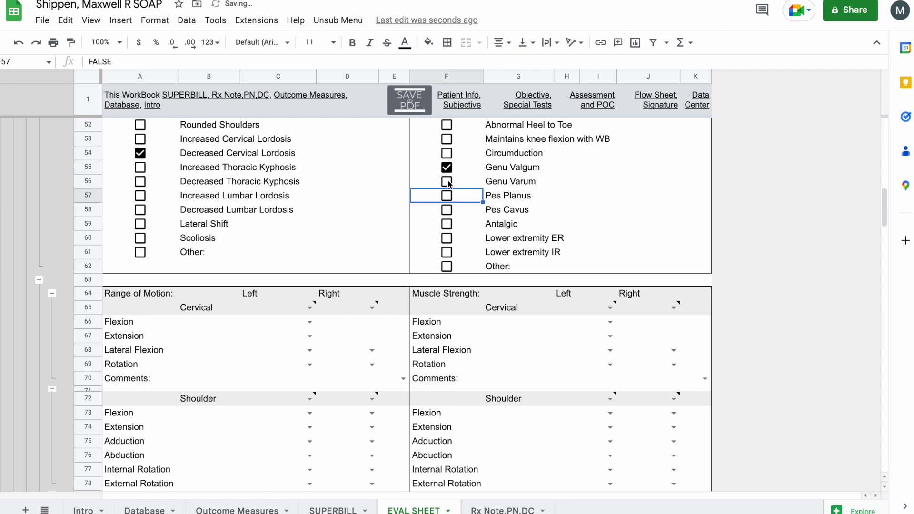
pyautogui.click(446, 182)
pyautogui.click(446, 195)
pyautogui.scroll(-2, 264, 305)
pyautogui.scroll(-2, 257, 276)
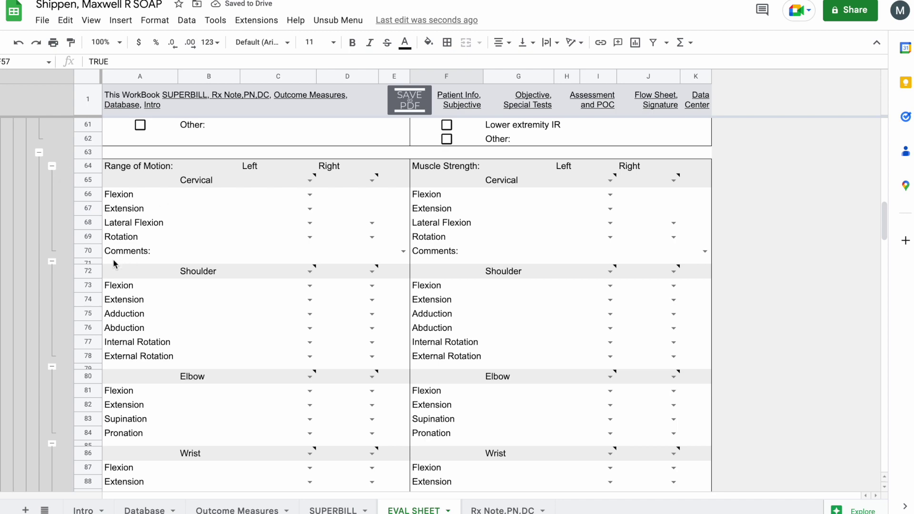
pyautogui.scroll(-5, 113, 262)
pyautogui.scroll(-3, 113, 265)
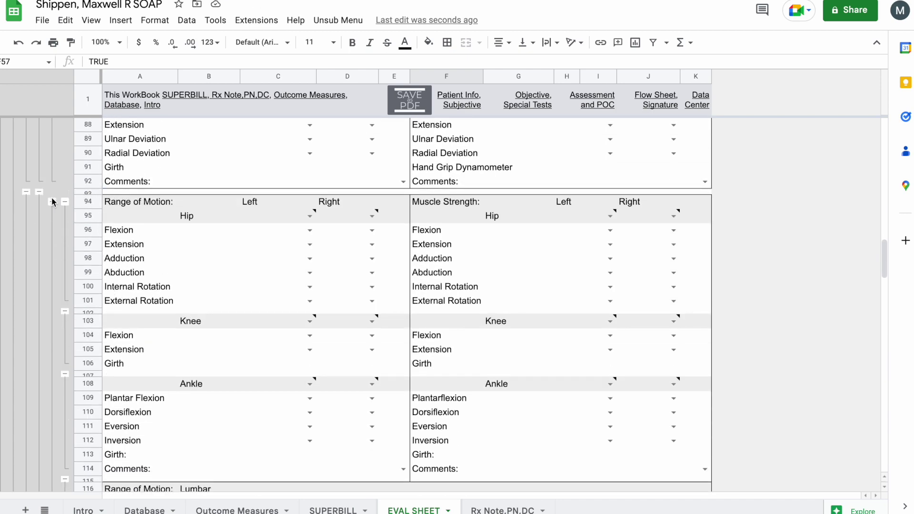
# - Collapse the lower-body range of motion rows and the knee and hip special tests
pyautogui.click(121, 206)
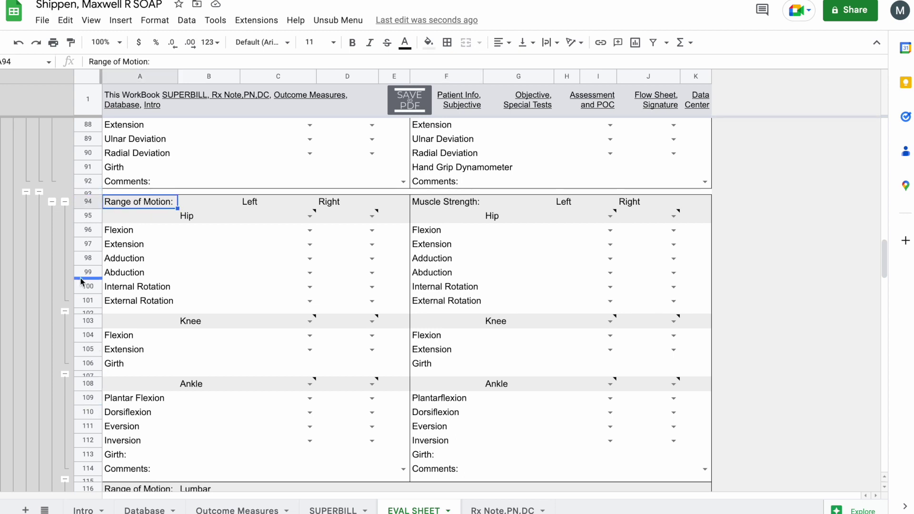
pyautogui.click(38, 192)
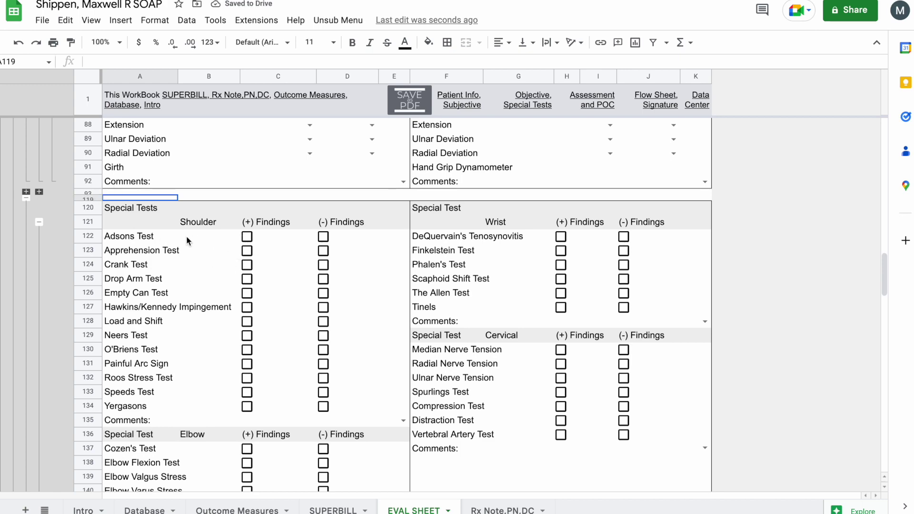
pyautogui.scroll(-10, 187, 236)
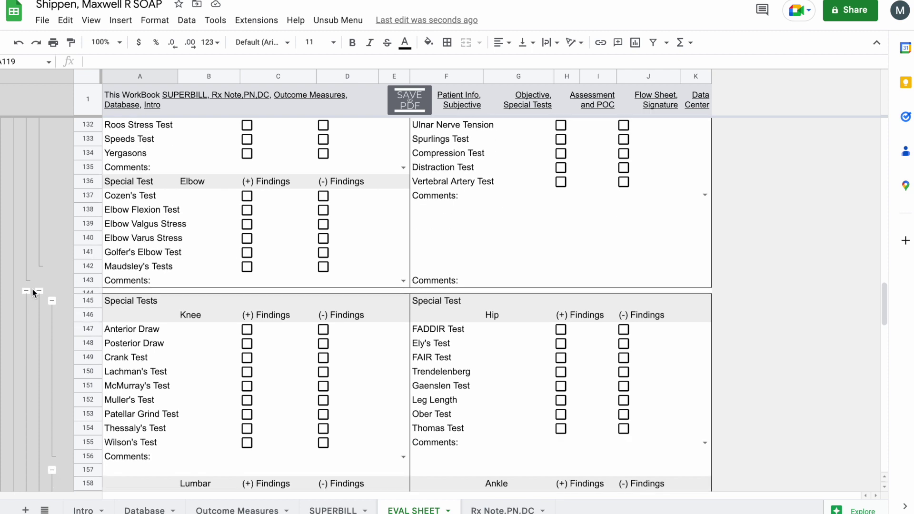
pyautogui.click(47, 288)
pyautogui.click(39, 291)
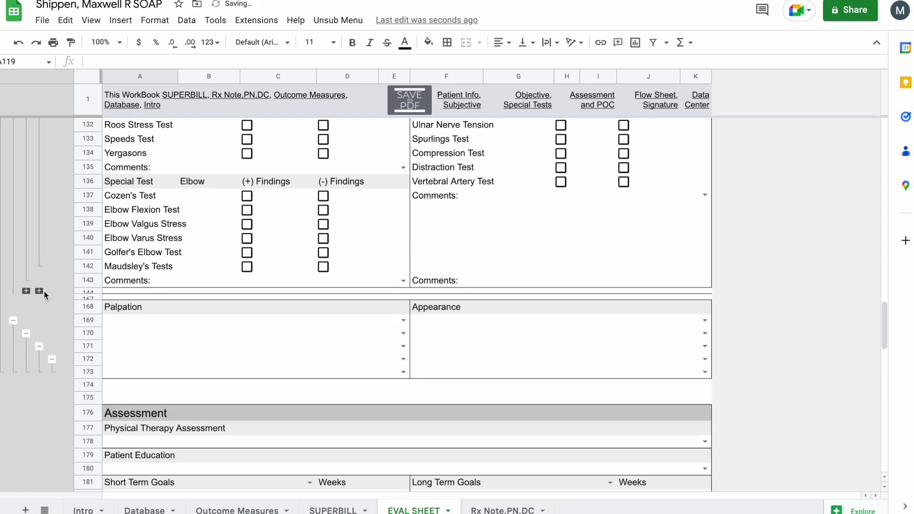
# - Collapse the wrist and elbow rows to bring the cervical range of motion table into view
pyautogui.scroll(15, 219, 313)
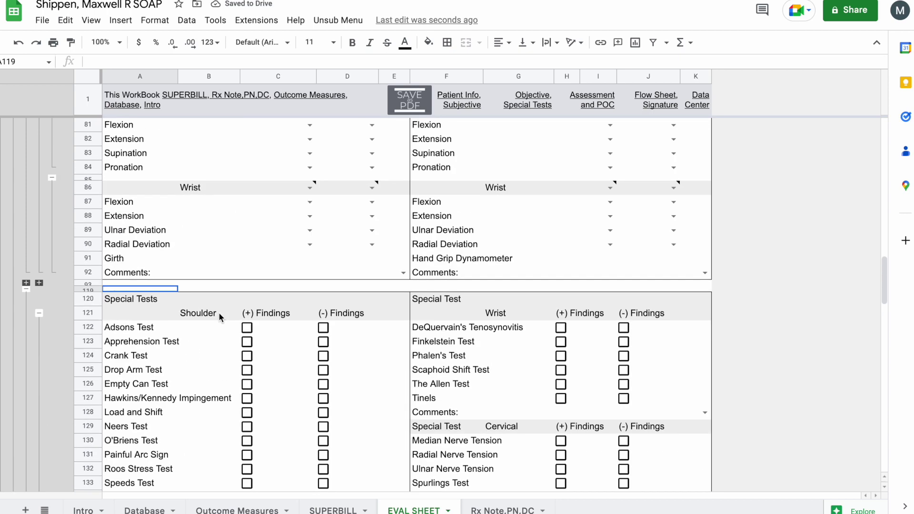
pyautogui.scroll(1, 217, 312)
pyautogui.scroll(-2, 64, 323)
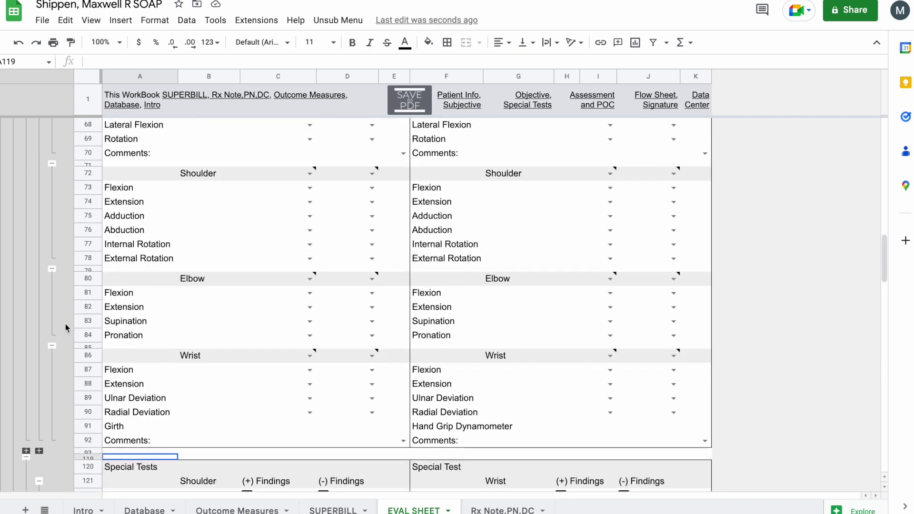
pyautogui.click(53, 349)
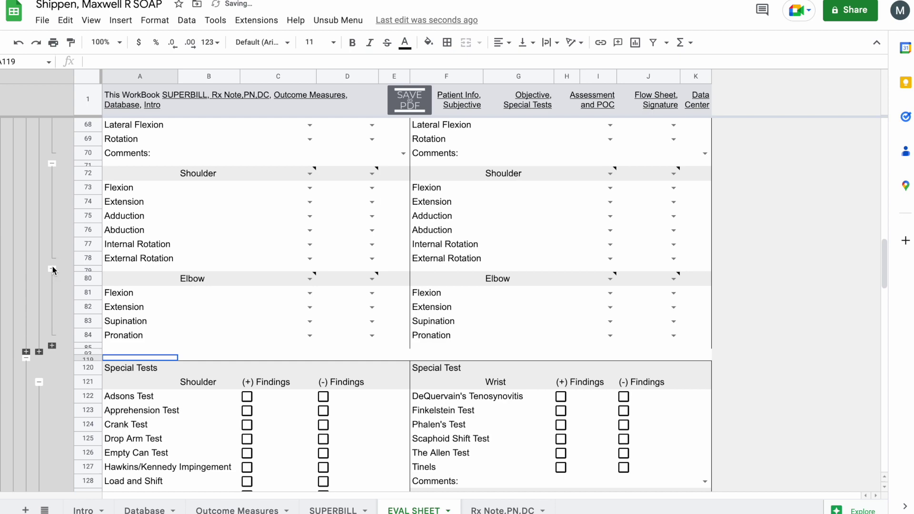
pyautogui.click(52, 269)
pyautogui.scroll(3, 185, 250)
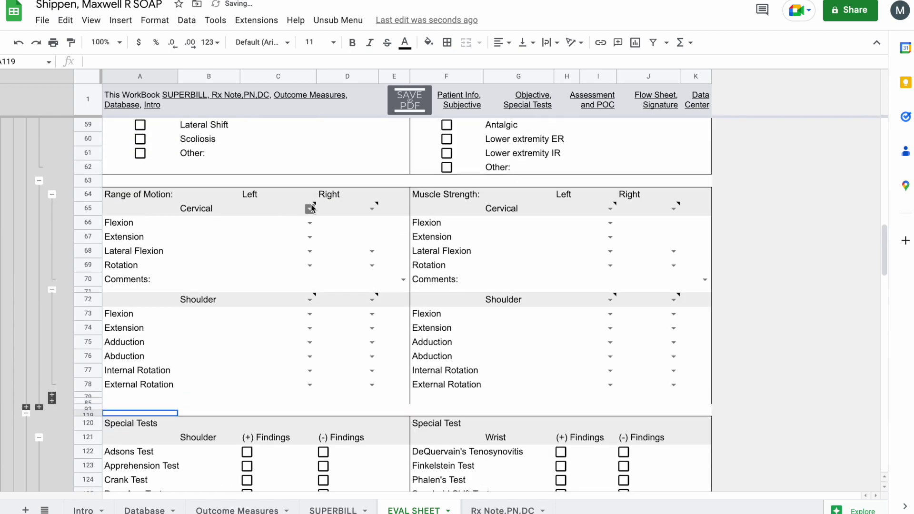
pyautogui.click(310, 208)
# - Set cervical range of motion to WFL and shoulder range of motion to WNL on both sides
pyautogui.click(286, 243)
pyautogui.click(374, 185)
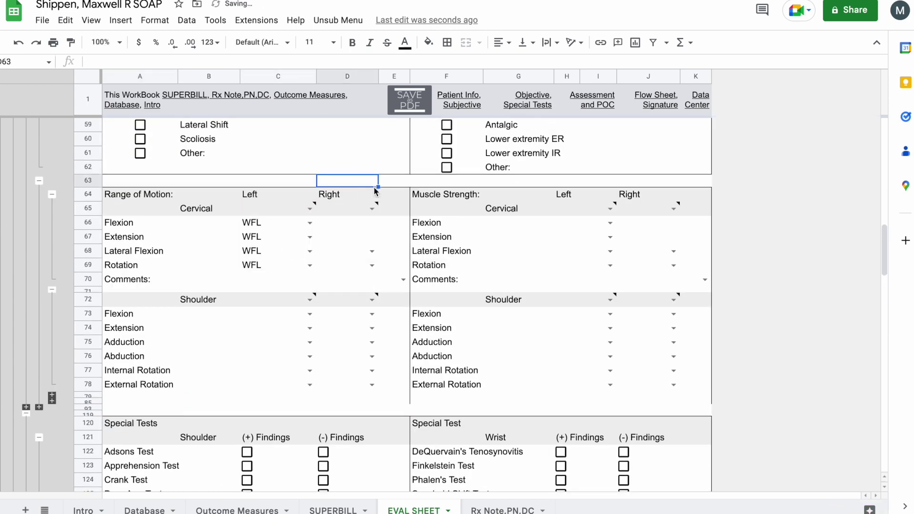
pyautogui.click(376, 213)
pyautogui.click(336, 241)
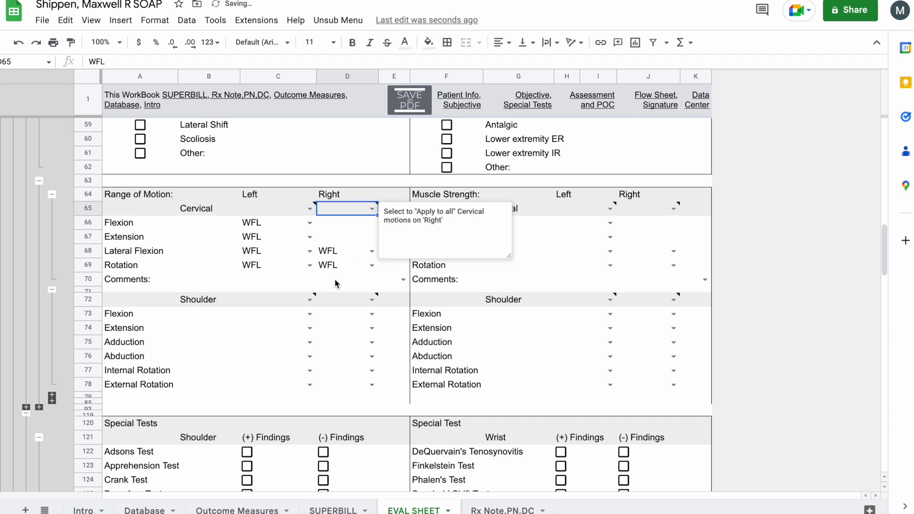
pyautogui.click(310, 300)
pyautogui.click(300, 323)
pyautogui.click(369, 281)
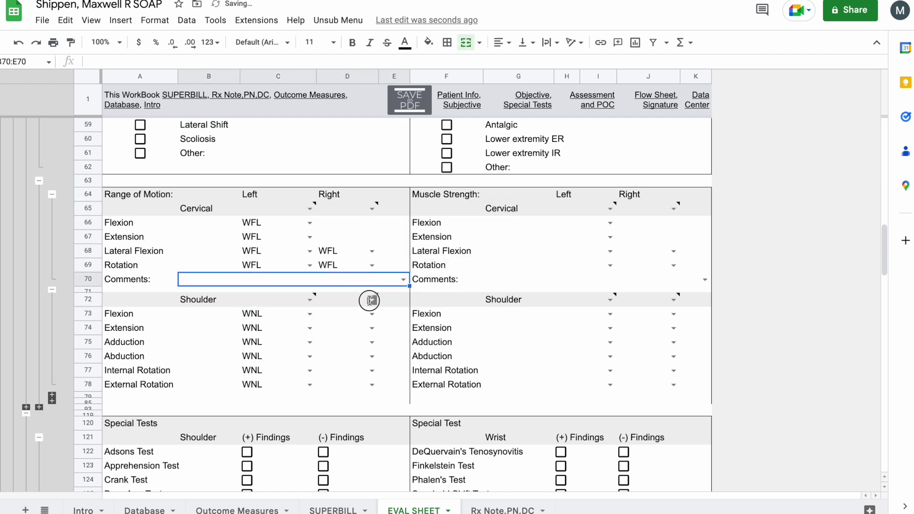
pyautogui.click(372, 299)
pyautogui.click(359, 325)
# - Grade cervical and shoulder muscle strength 4+/5 on the left and 4/5 on the right
pyautogui.click(611, 210)
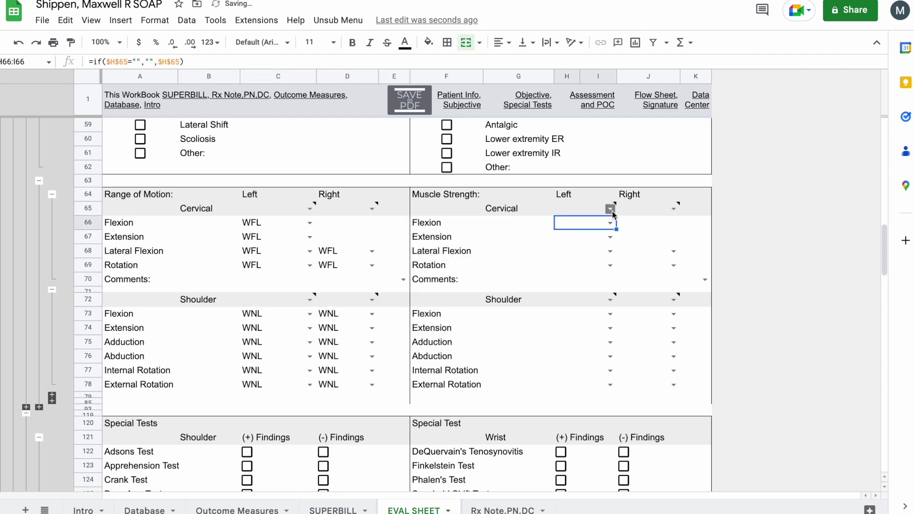
pyautogui.click(612, 210)
pyautogui.click(588, 294)
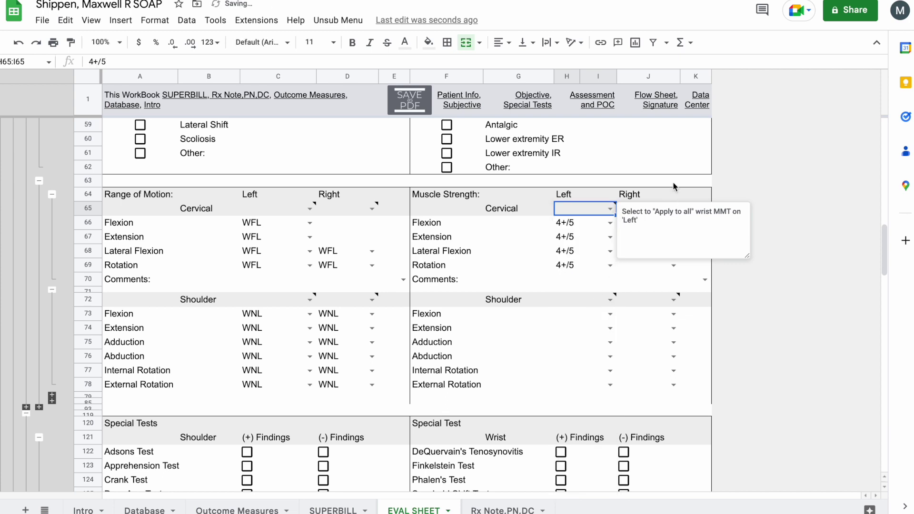
pyautogui.click(678, 185)
pyautogui.click(672, 208)
pyautogui.click(673, 208)
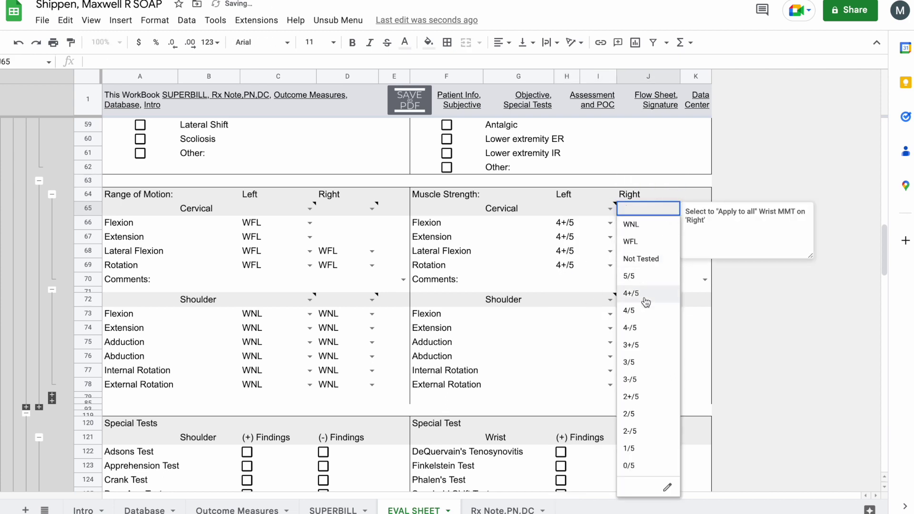
pyautogui.click(641, 316)
pyautogui.click(610, 300)
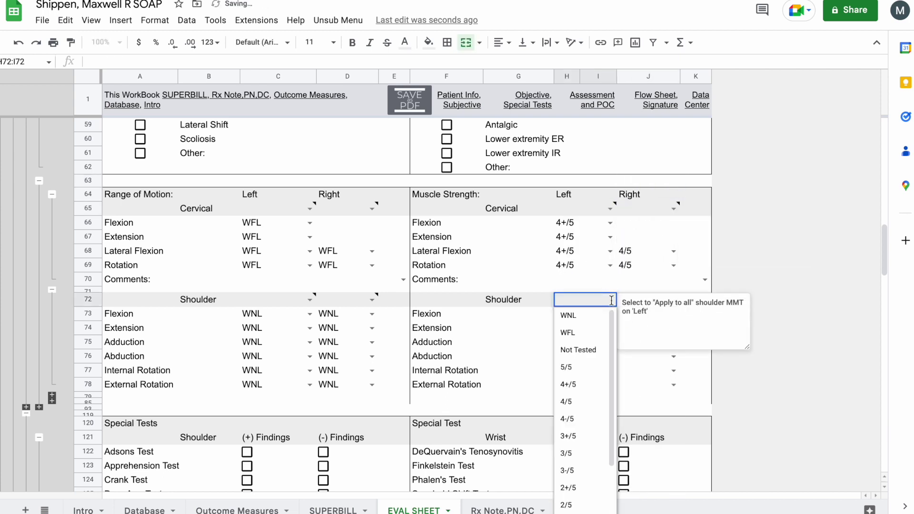
pyautogui.click(585, 391)
pyautogui.click(664, 284)
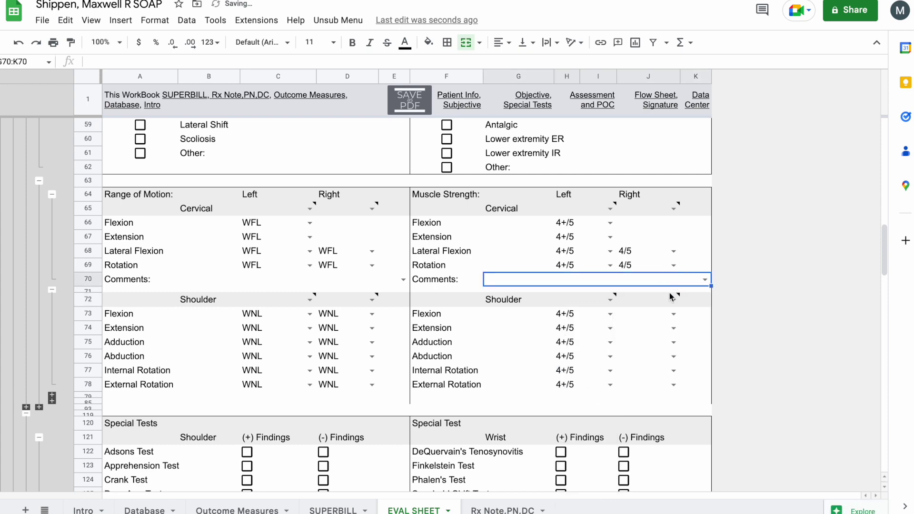
pyautogui.click(673, 300)
pyautogui.click(643, 400)
pyautogui.click(684, 386)
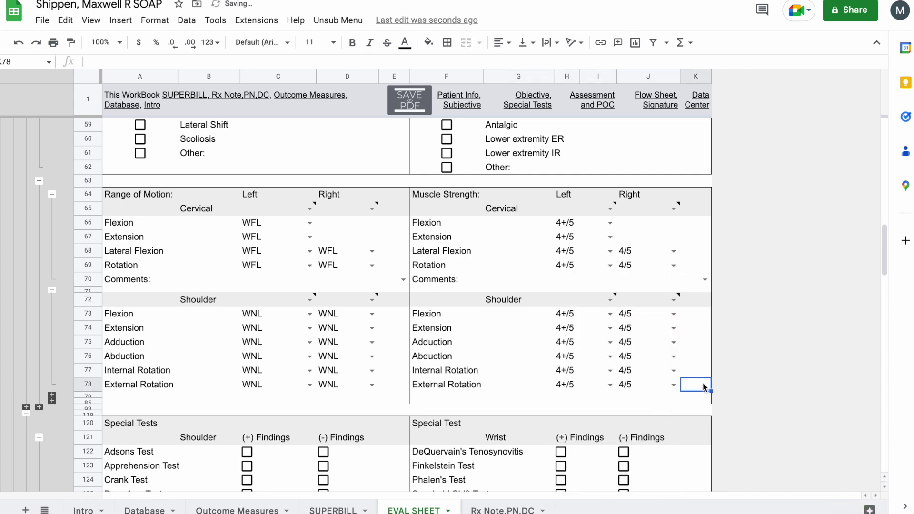
pyautogui.scroll(-6, 535, 346)
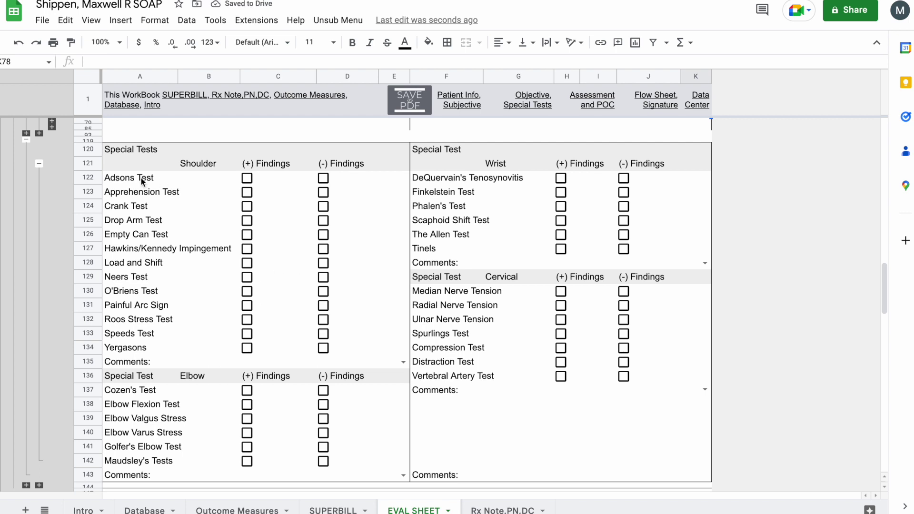
# - Rename the Adsons Test entry to 'Some Test'
pyautogui.click(142, 178)
pyautogui.write('Some')
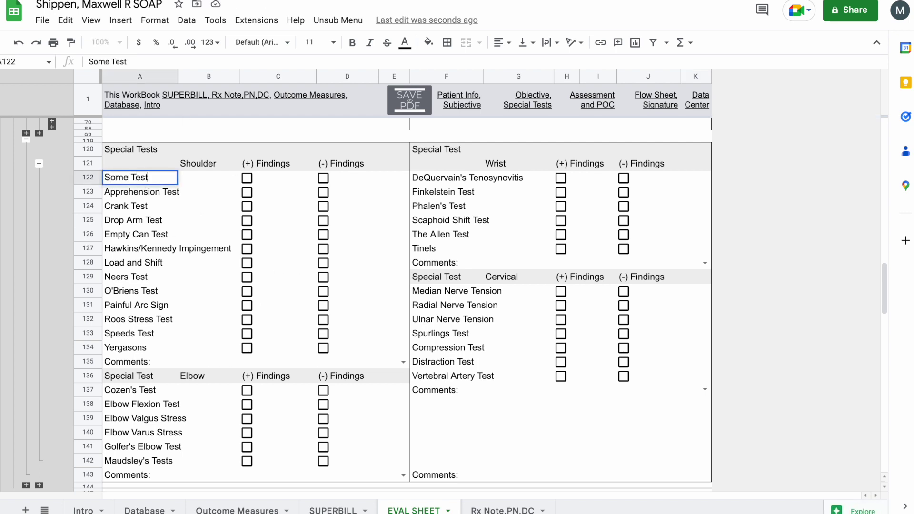
pyautogui.click(370, 193)
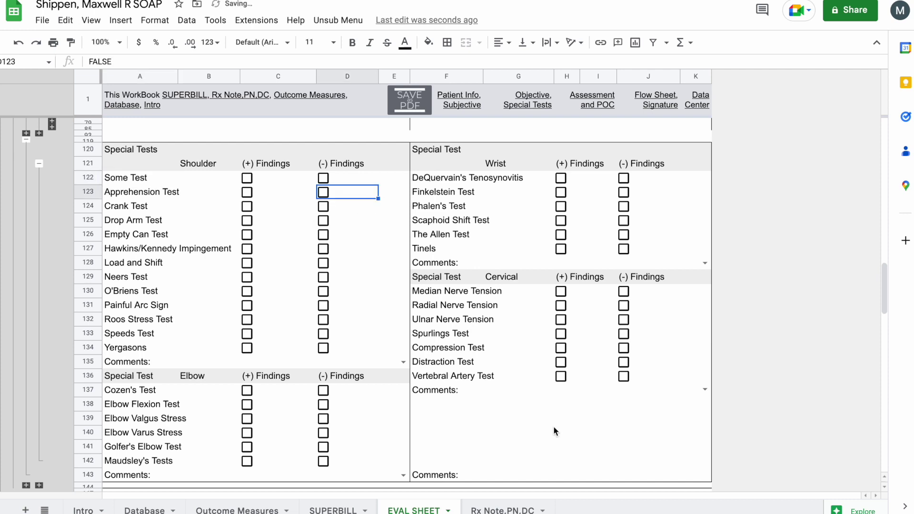
# - Mark Median, Radial and Ulnar Nerve Tension positive; Spurlings, Compression and Distraction negative
pyautogui.click(509, 307)
pyautogui.click(560, 291)
pyautogui.click(560, 305)
pyautogui.click(561, 319)
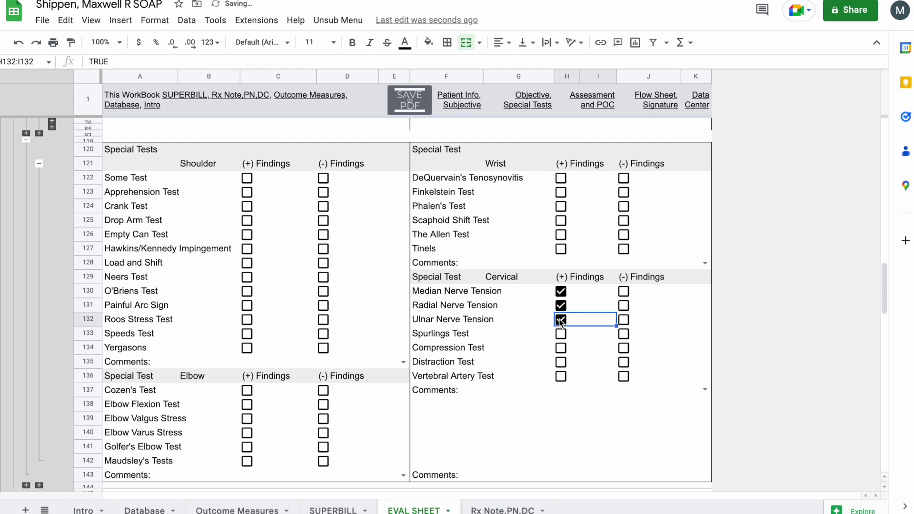
pyautogui.click(623, 333)
pyautogui.click(623, 348)
pyautogui.click(623, 362)
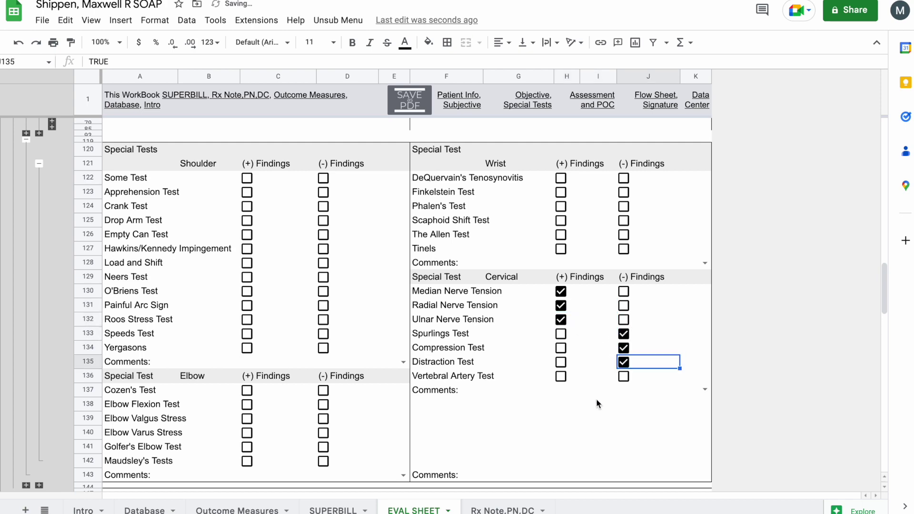
pyautogui.click(585, 428)
pyautogui.scroll(-6, 584, 427)
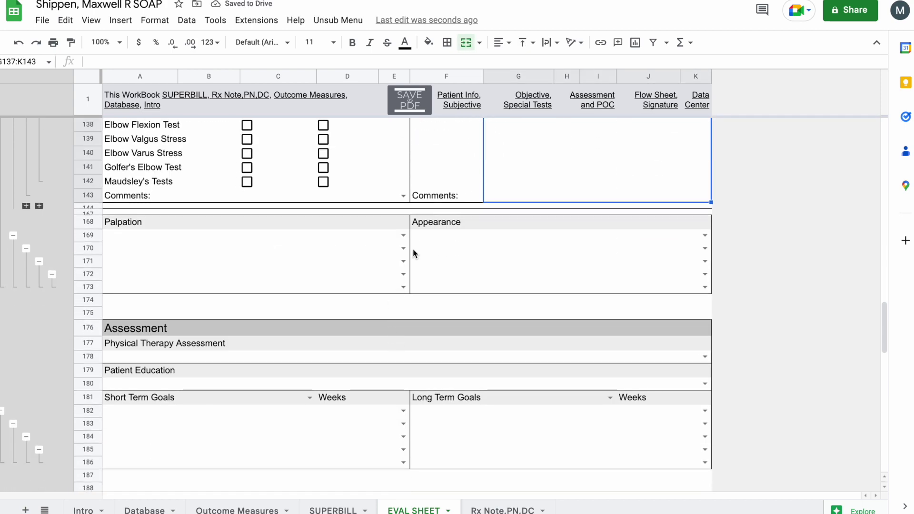
# - Fill palpation with the lumbar spine tenderness statement and set appearance to Normal
pyautogui.click(402, 236)
pyautogui.click(363, 252)
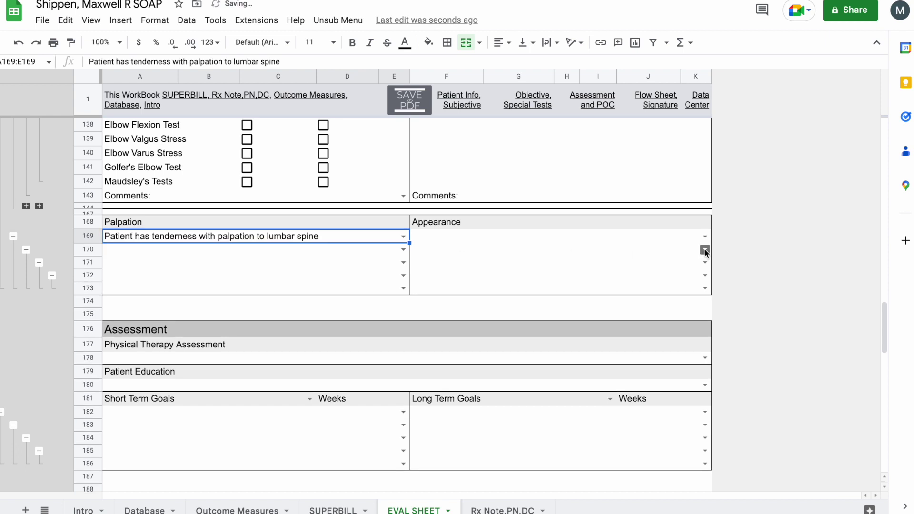
pyautogui.click(705, 238)
pyautogui.click(629, 251)
# - Change the palpation wording from lumbar spine to cervical spine
pyautogui.click(313, 237)
pyautogui.press('Return')
pyautogui.click(304, 236)
pyautogui.press('BackSpace')
pyautogui.press('BackSpace')
pyautogui.press('BackSpace')
pyautogui.press('BackSpace')
pyautogui.press('BackSpace')
pyautogui.press('BackSpace')
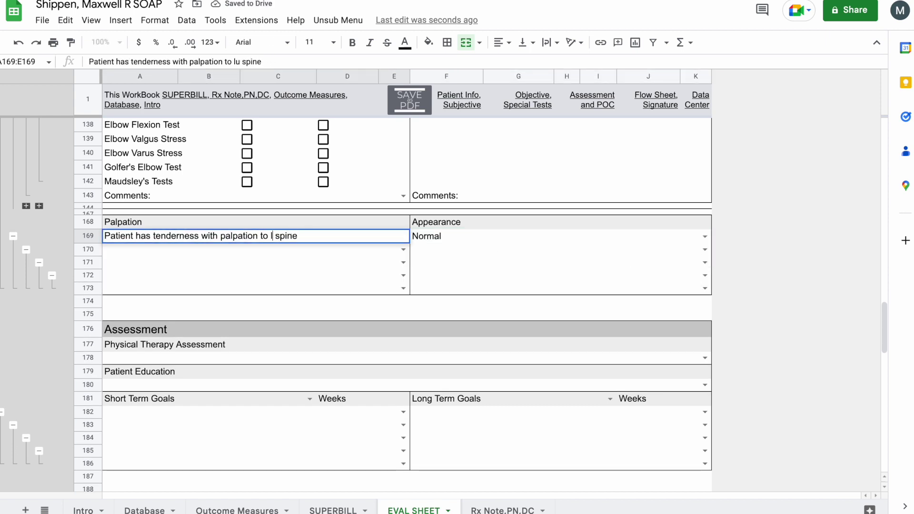
pyautogui.write('cervical')
pyautogui.click(324, 262)
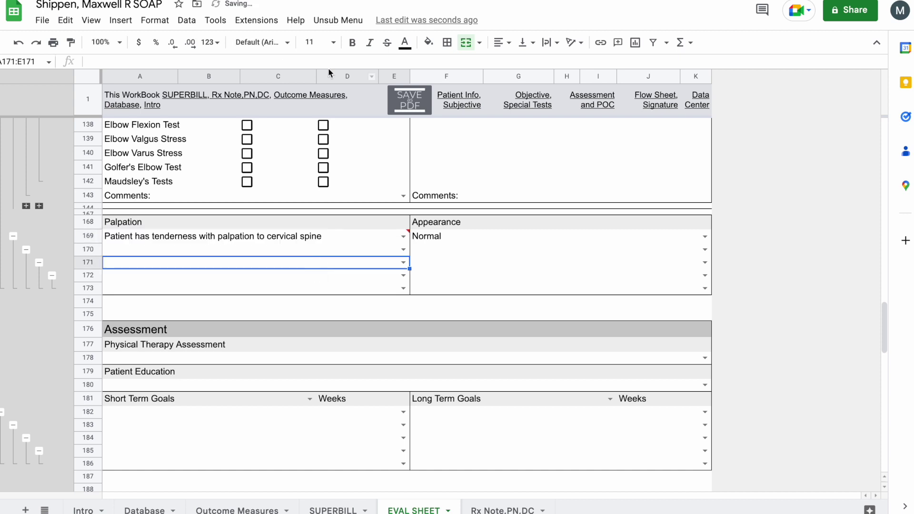
pyautogui.click(338, 19)
# - Add 'Severe Tenderness with palpation to sub occipitals' as a new Palpation objective shortcut
pyautogui.moveTo(367, 84)
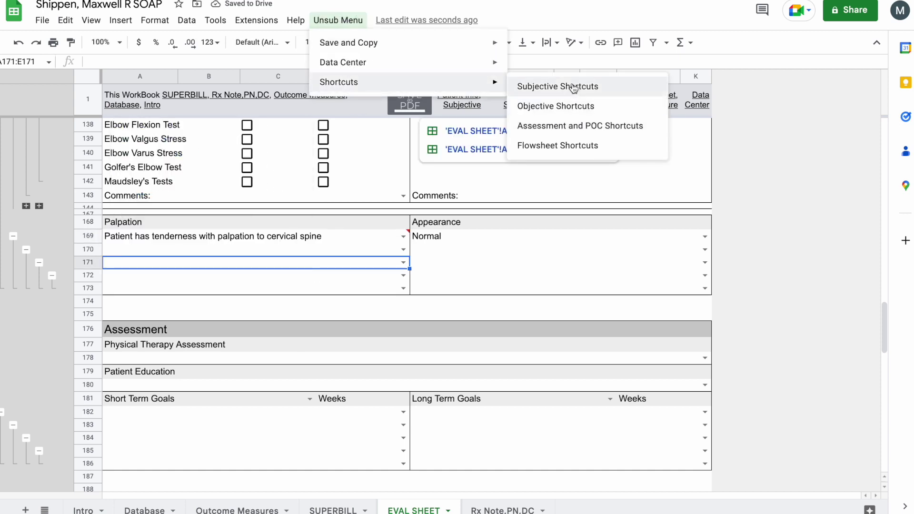
pyautogui.click(571, 107)
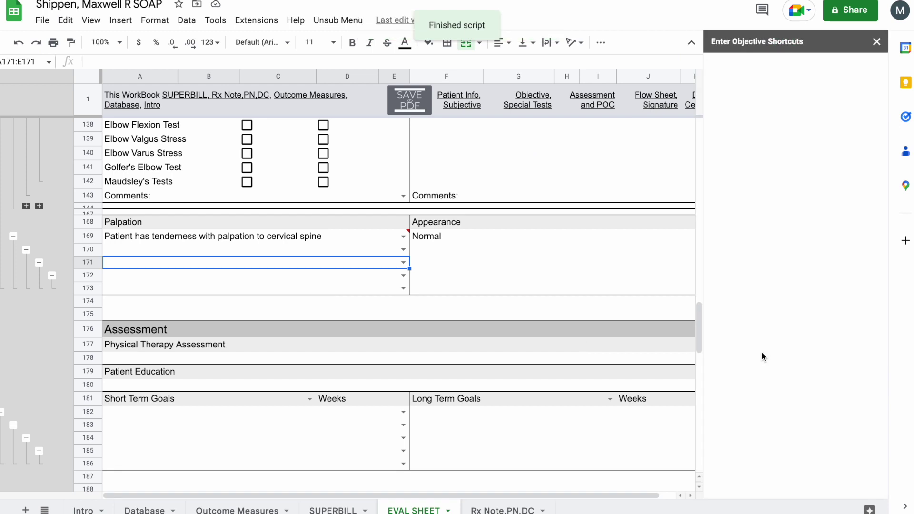
pyautogui.scroll(-6, 762, 356)
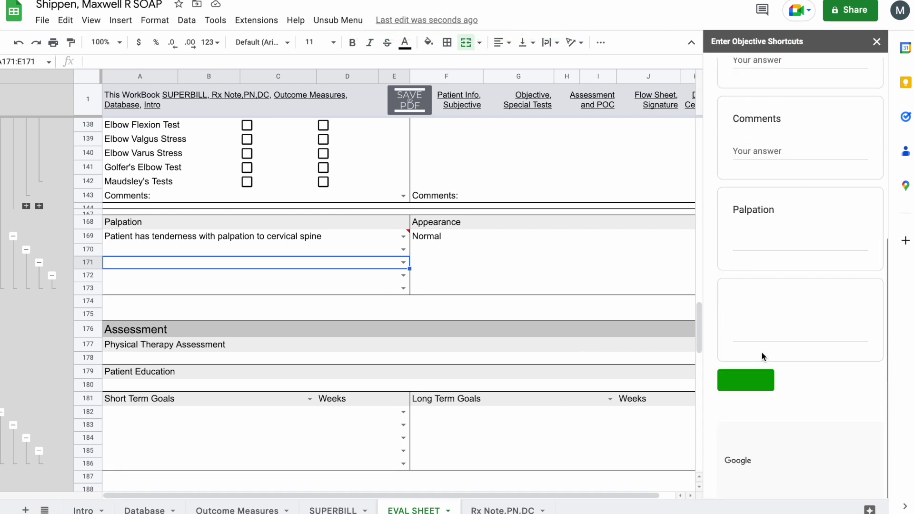
pyautogui.click(774, 246)
pyautogui.write('Severe Tenderness with pala')
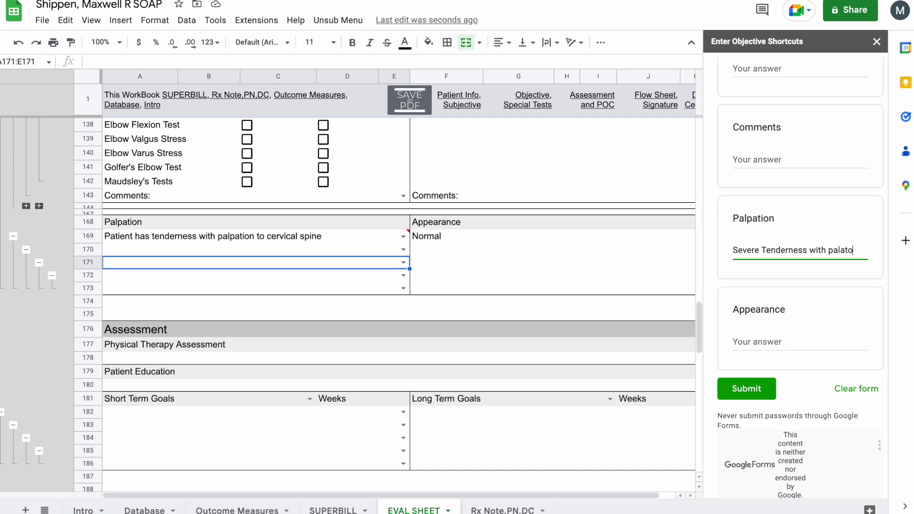
pyautogui.write('to sub occipitals')
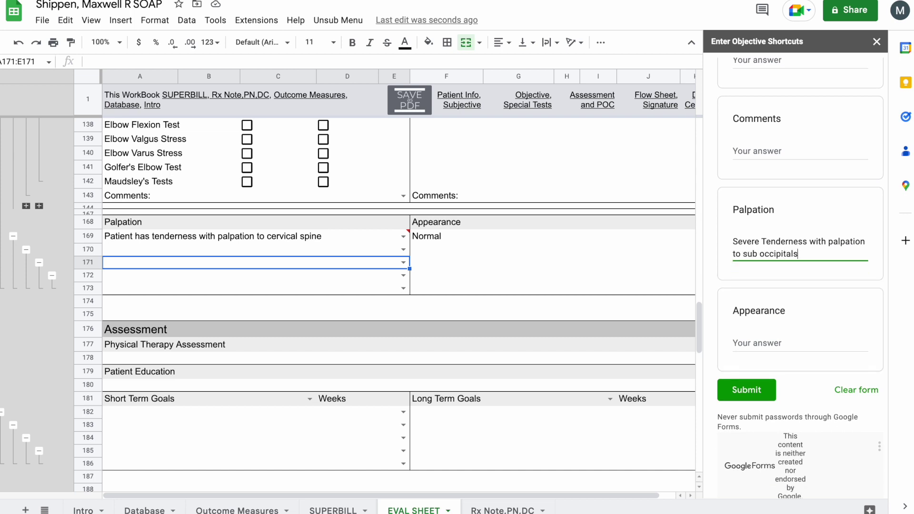
pyautogui.click(754, 380)
# - Fill palpation row 170 with the new sub occipitals tenderness statement
pyautogui.click(405, 250)
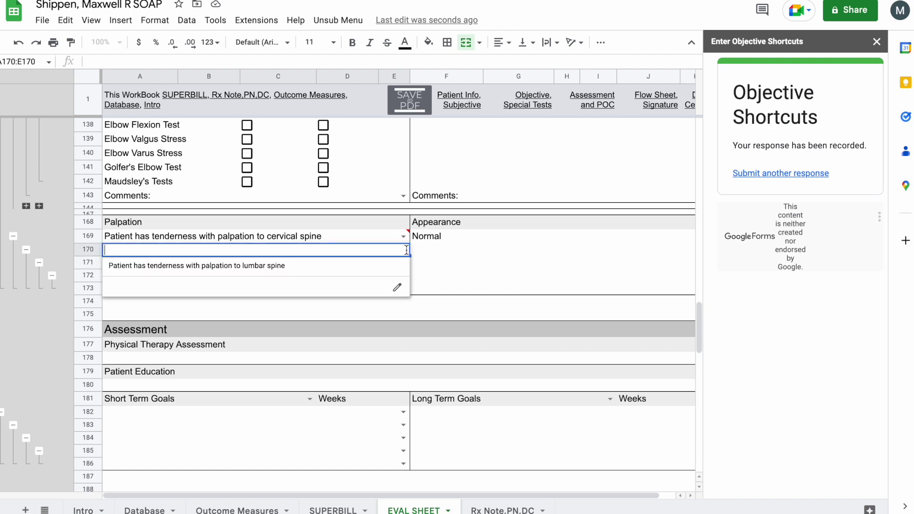
pyautogui.click(438, 253)
pyautogui.click(404, 250)
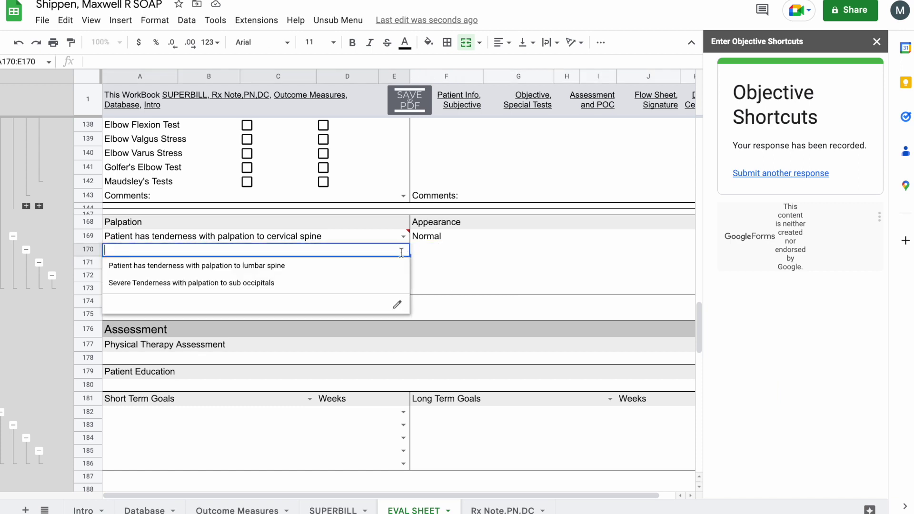
pyautogui.click(313, 285)
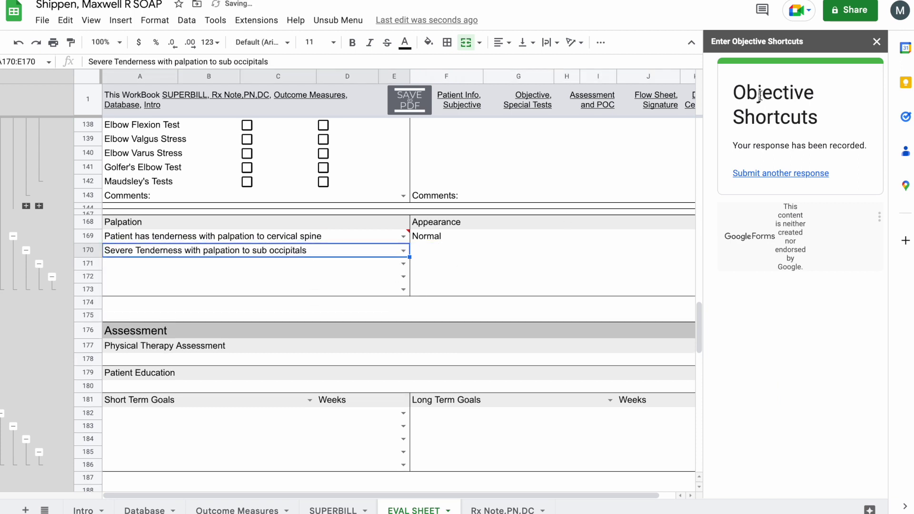
# - Hide empty palpation rows 171–173 and fill the assessment with the musculoskeletal findings statement
pyautogui.click(877, 41)
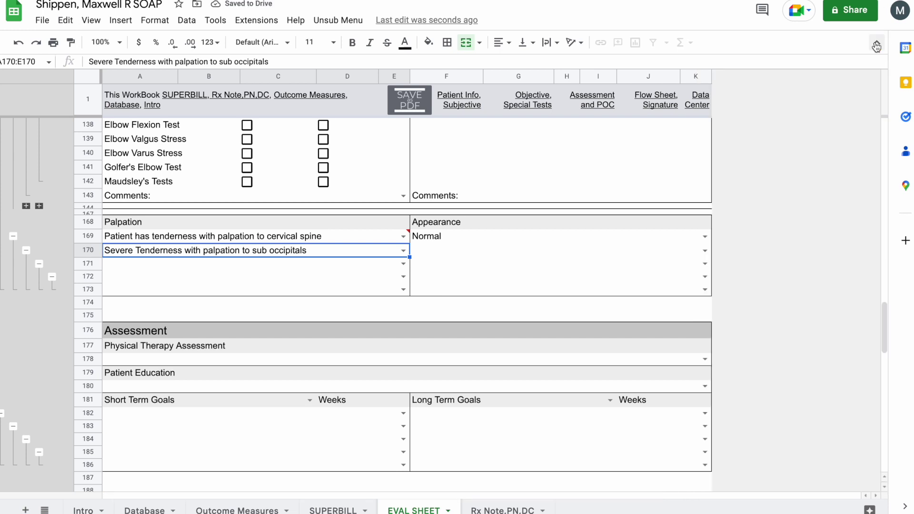
pyautogui.scroll(-2, 386, 237)
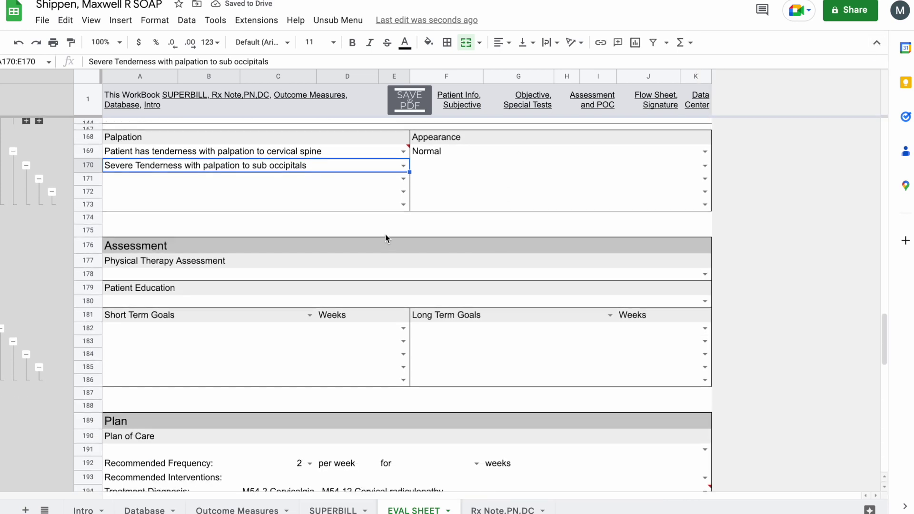
pyautogui.click(26, 166)
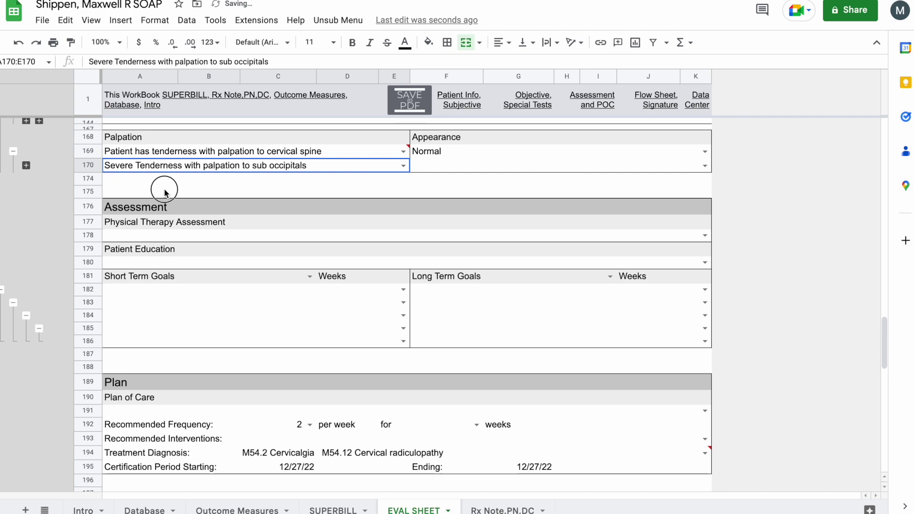
pyautogui.click(164, 190)
pyautogui.click(200, 235)
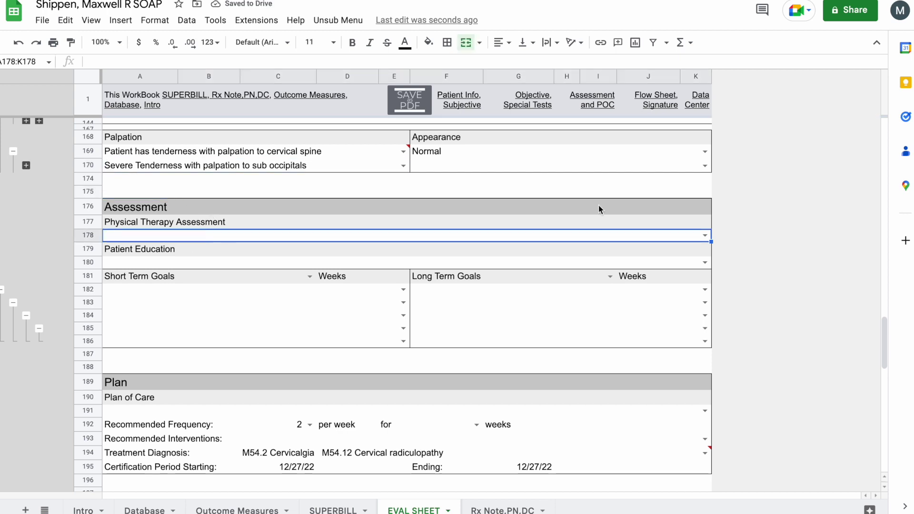
pyautogui.click(703, 233)
pyautogui.click(359, 242)
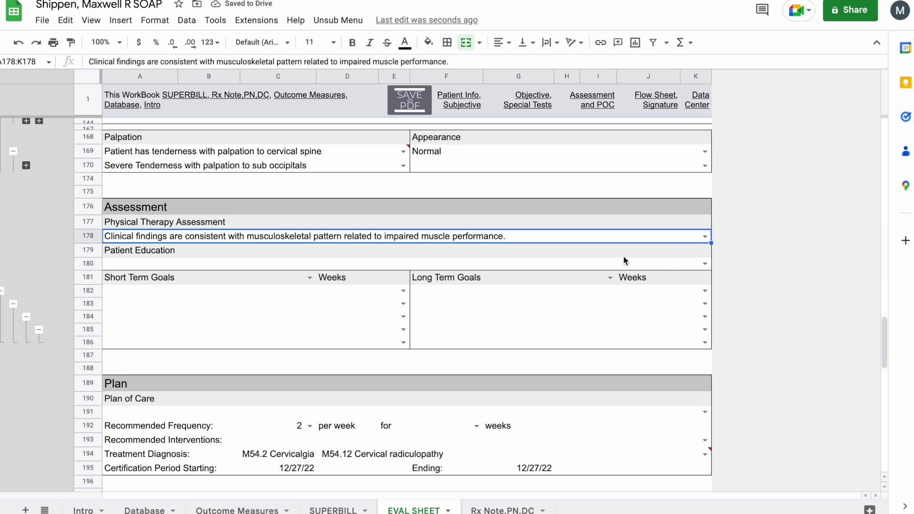
# - Set 2-week short-term goal to look left without pain and 8-week long-term goal Compliant with progressive HEP
pyautogui.click(310, 278)
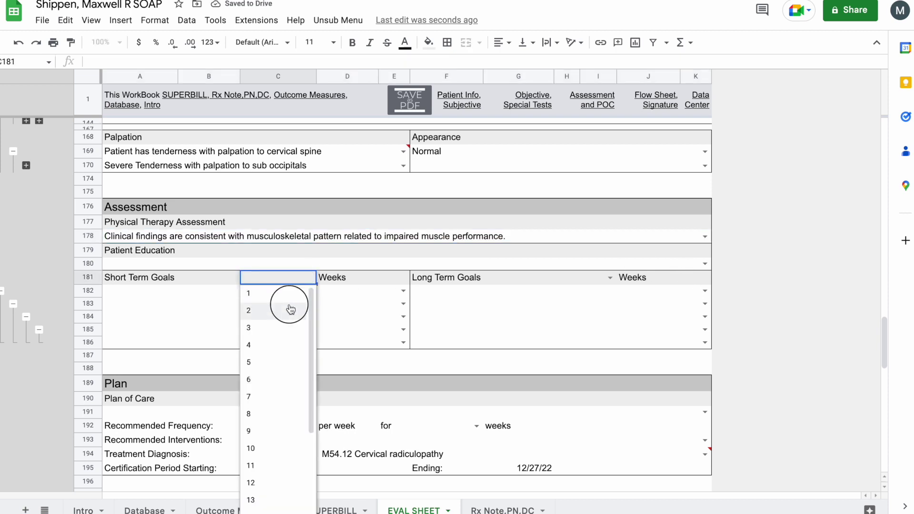
pyautogui.click(292, 306)
pyautogui.click(610, 277)
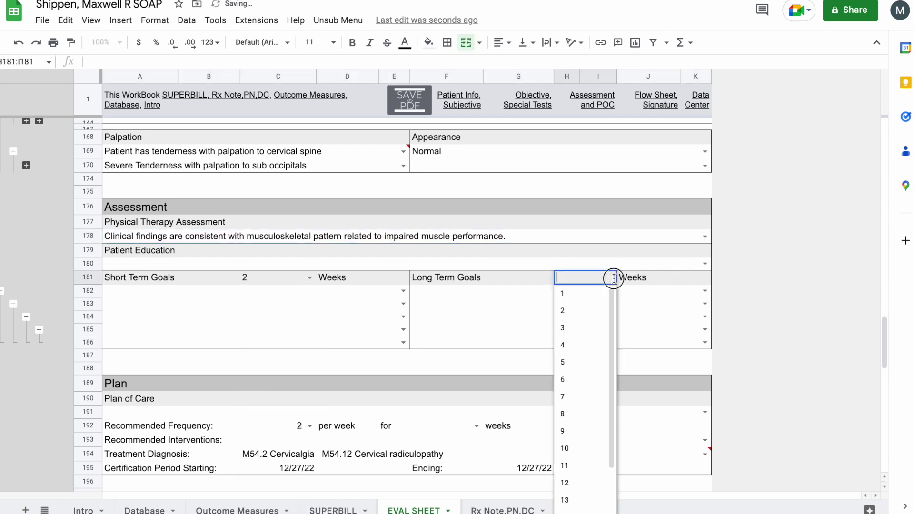
pyautogui.click(579, 413)
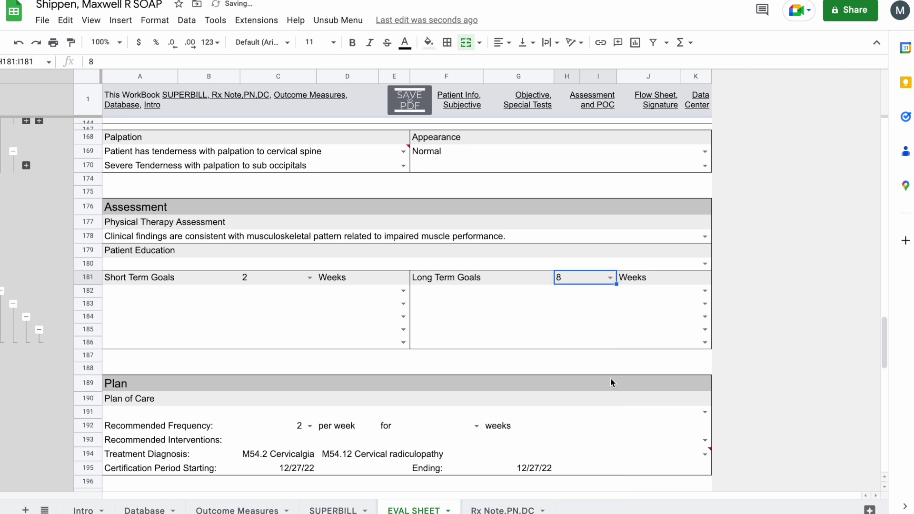
pyautogui.click(403, 291)
pyautogui.click(351, 317)
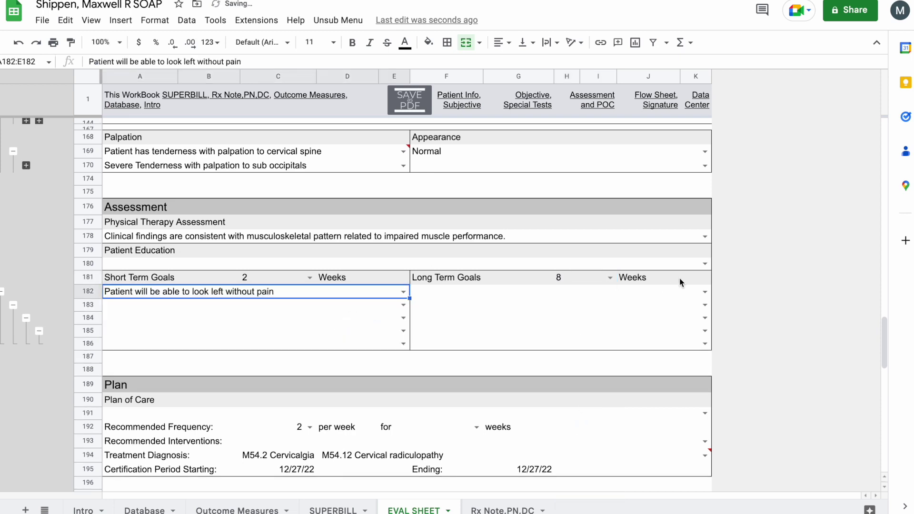
pyautogui.click(705, 291)
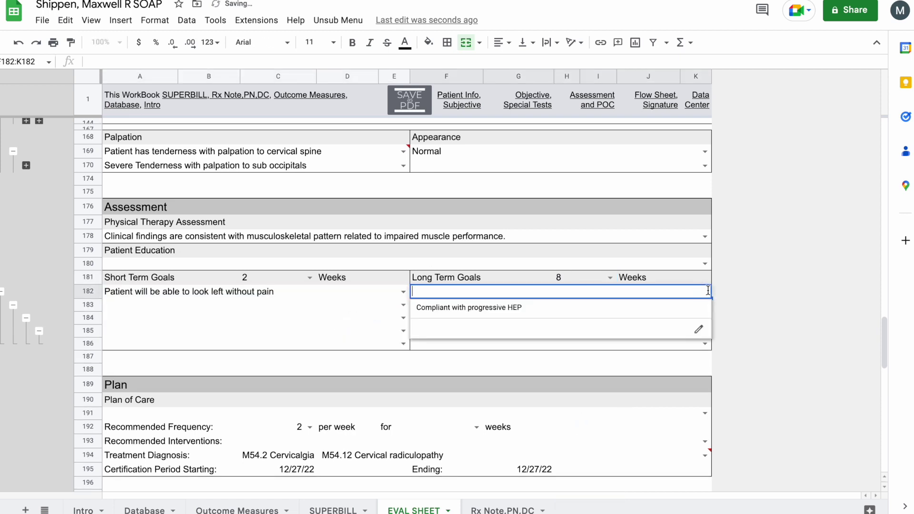
pyautogui.click(639, 310)
# - Collapse the unused goal rows
pyautogui.click(624, 344)
pyautogui.scroll(-3, 624, 349)
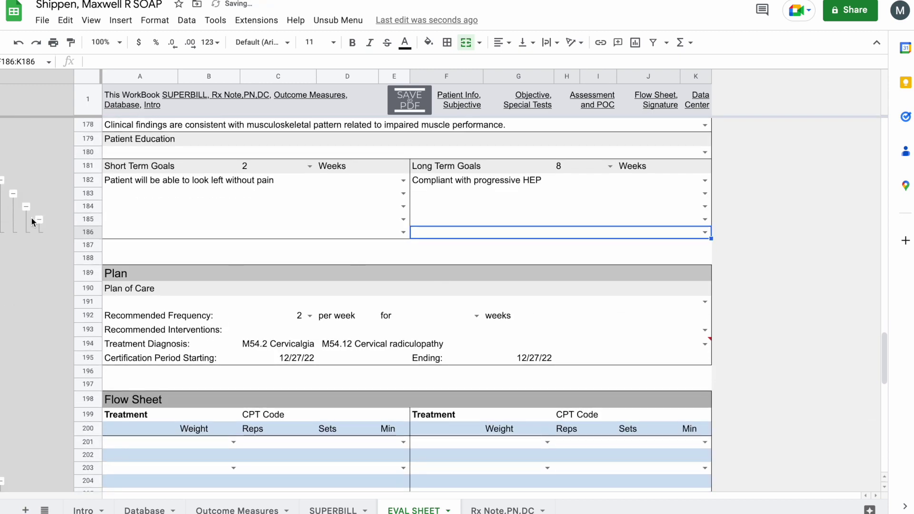
pyautogui.click(13, 193)
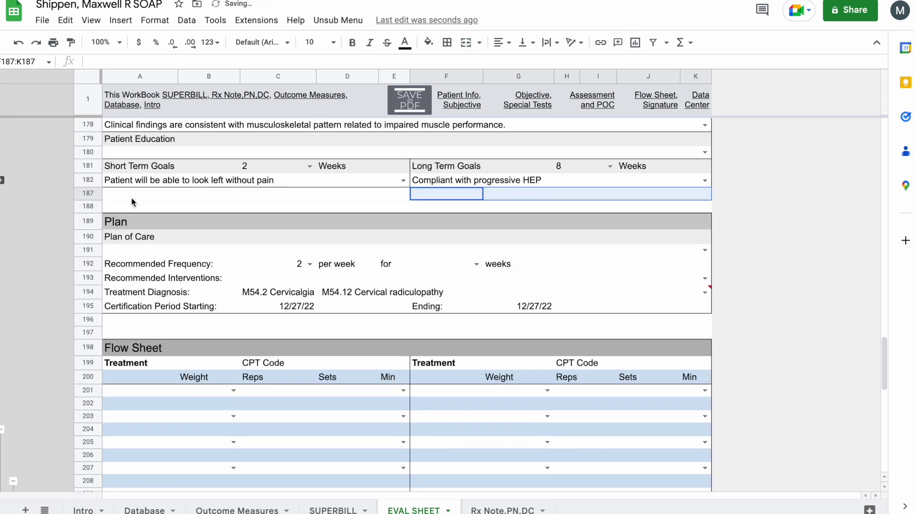
pyautogui.click(130, 196)
pyautogui.scroll(-3, 431, 184)
# - Fill Recommended Interventions with the 97161 PT Low Complexity evaluation list
pyautogui.click(423, 171)
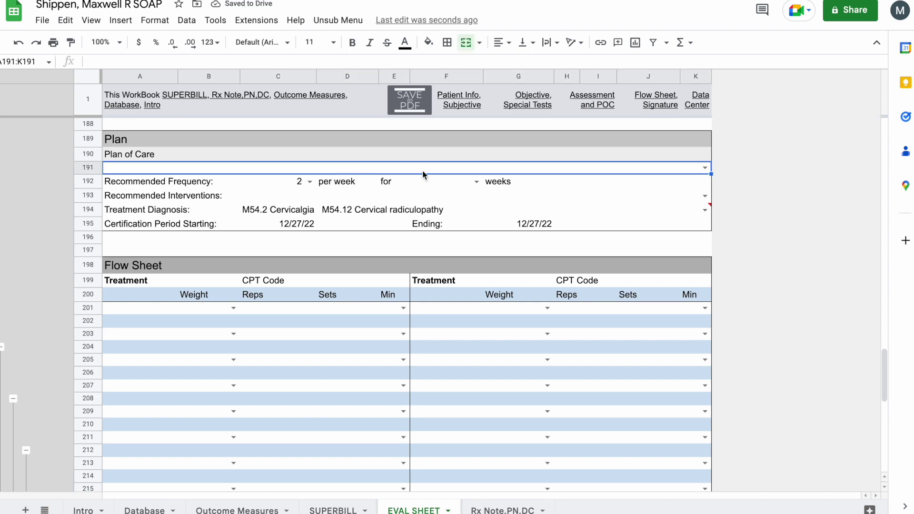
pyautogui.click(705, 167)
pyautogui.click(733, 178)
pyautogui.click(705, 195)
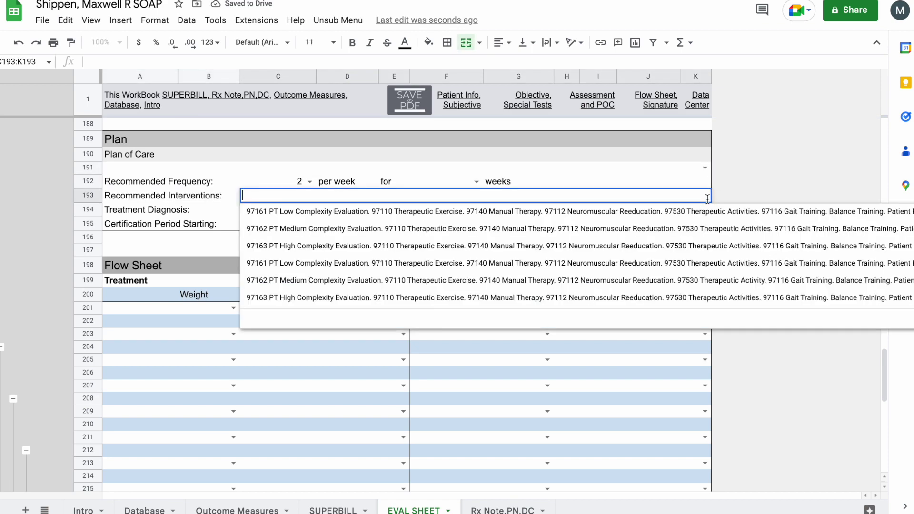
pyautogui.click(521, 246)
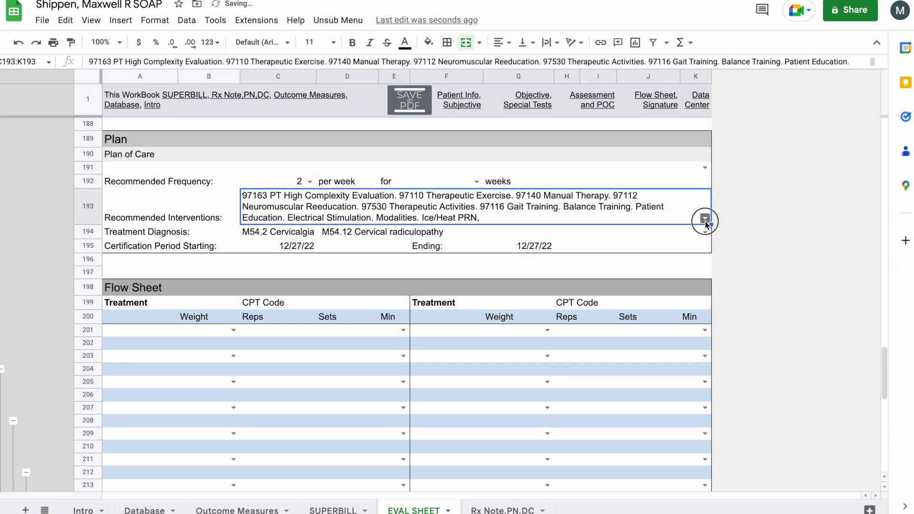
pyautogui.click(701, 218)
pyautogui.click(598, 234)
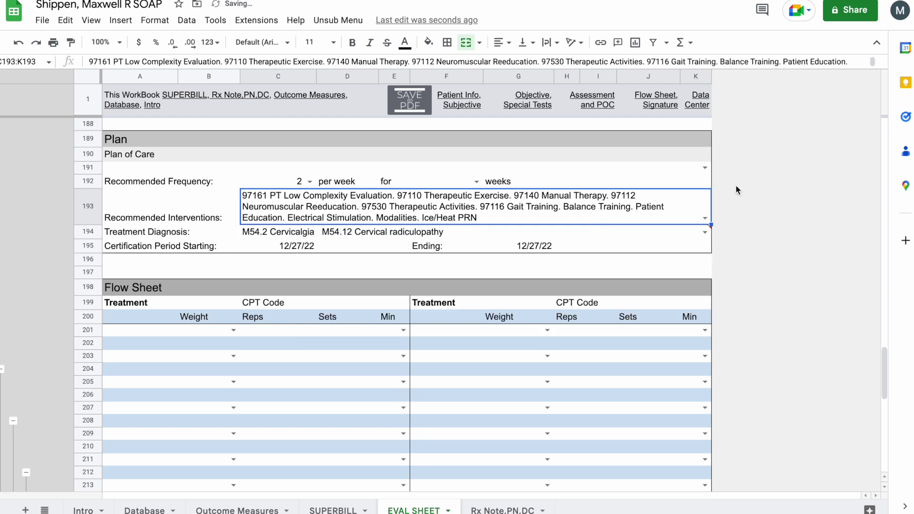
pyautogui.click(707, 182)
# - Set the plan length to 8 weeks at 2 per week, giving an ending date of 2/21/23
pyautogui.scroll(-2, 719, 210)
pyautogui.scroll(1, 355, 176)
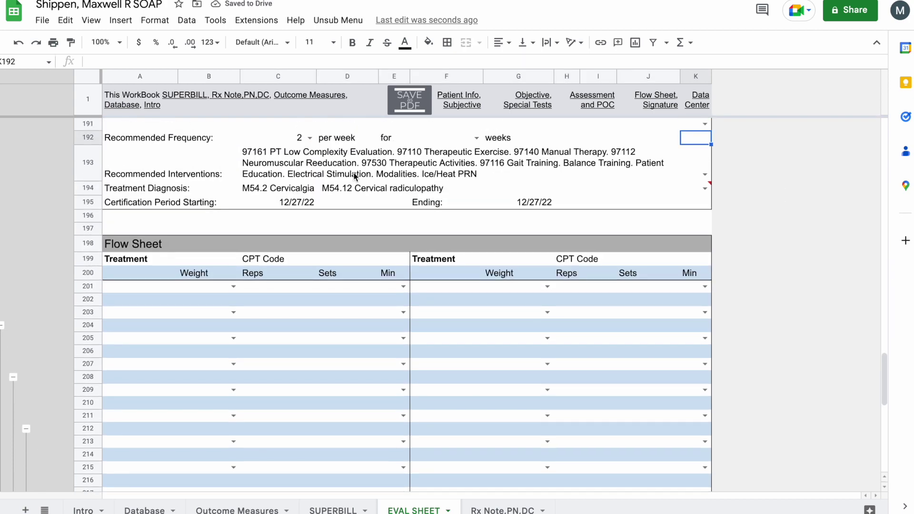
pyautogui.click(289, 137)
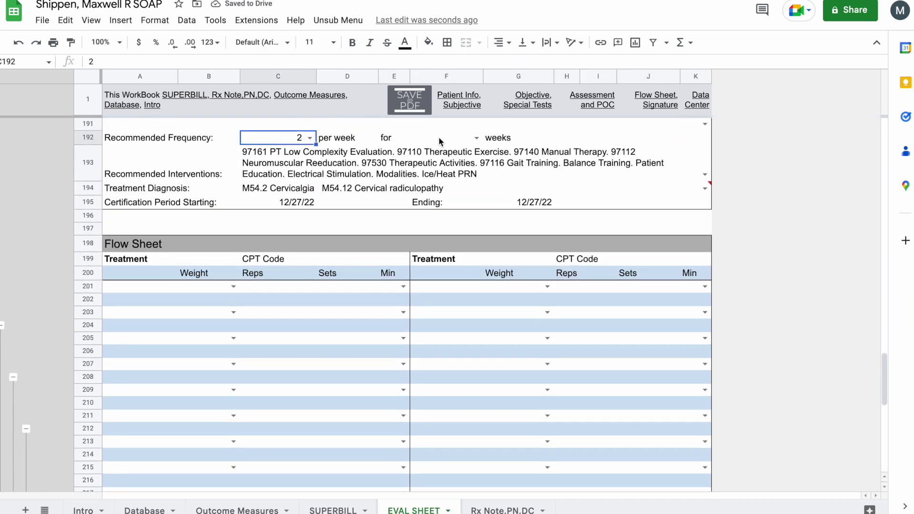
pyautogui.click(476, 138)
pyautogui.click(434, 273)
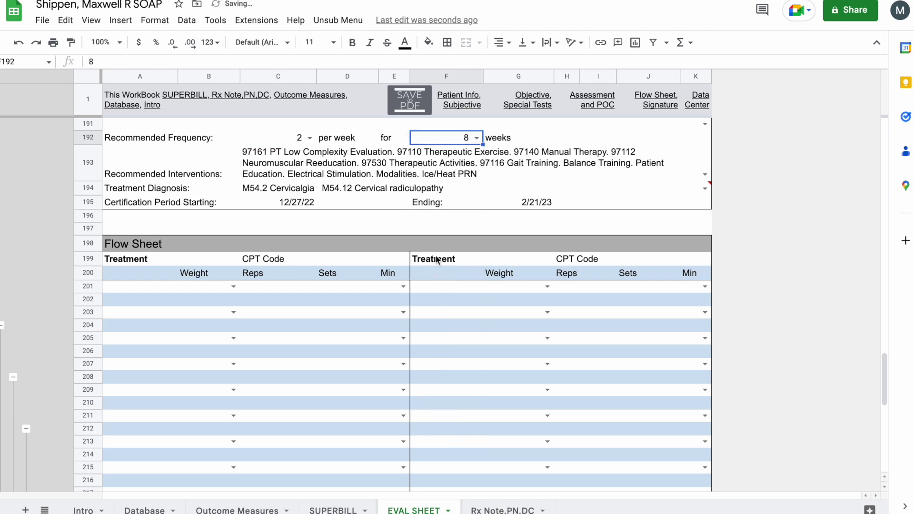
pyautogui.click(543, 204)
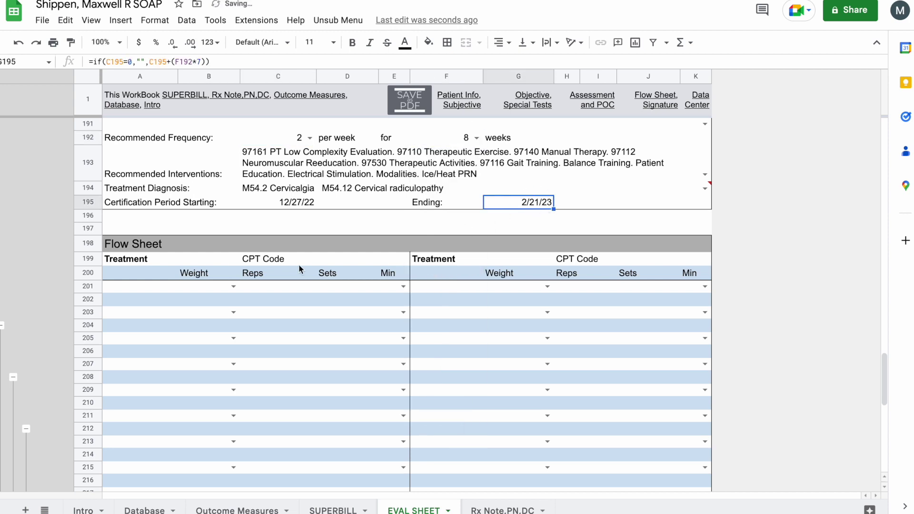
pyautogui.scroll(-2, 200, 280)
# - Add Levator Scap Stretch and Upper Trap Stretch to the Flow Sheet and hide unused rows
pyautogui.click(233, 210)
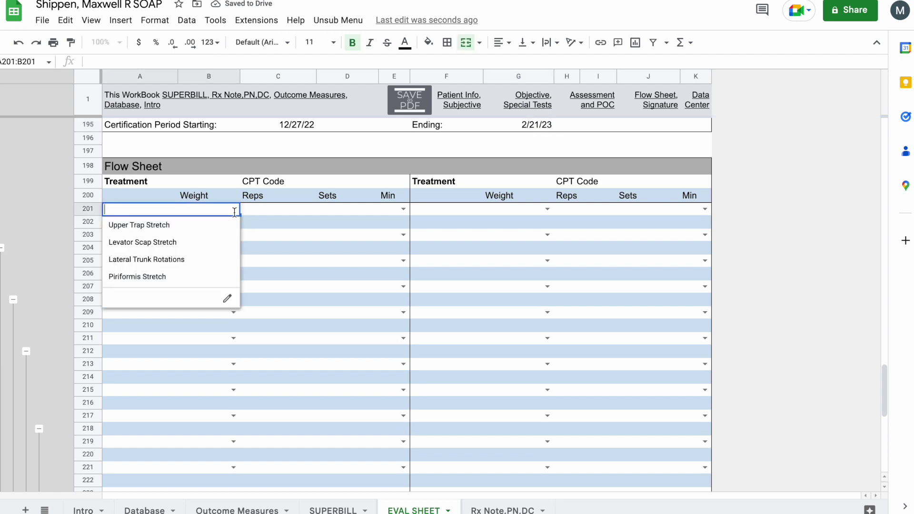
pyautogui.click(196, 243)
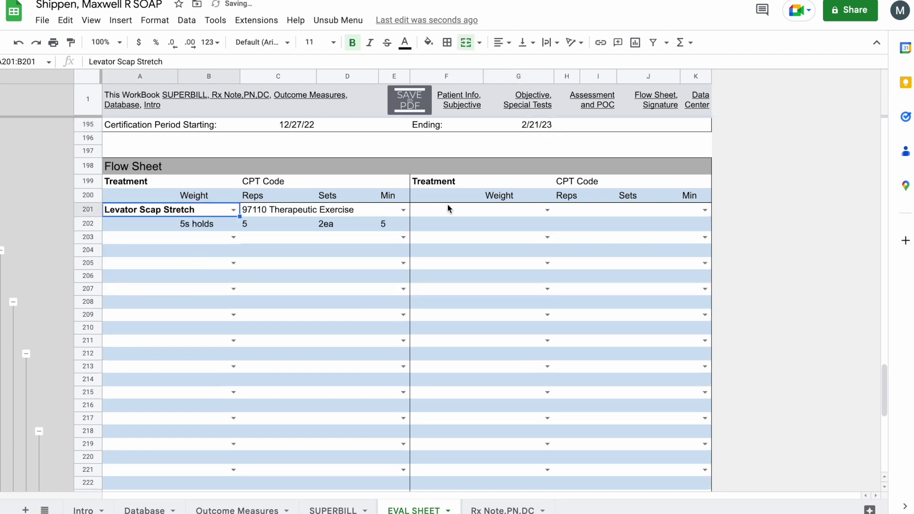
pyautogui.click(547, 210)
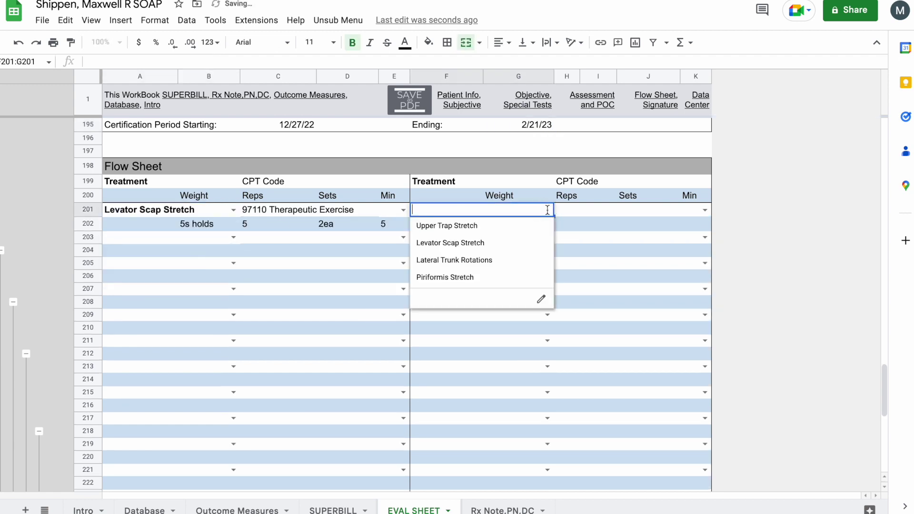
pyautogui.click(492, 225)
pyautogui.click(2, 251)
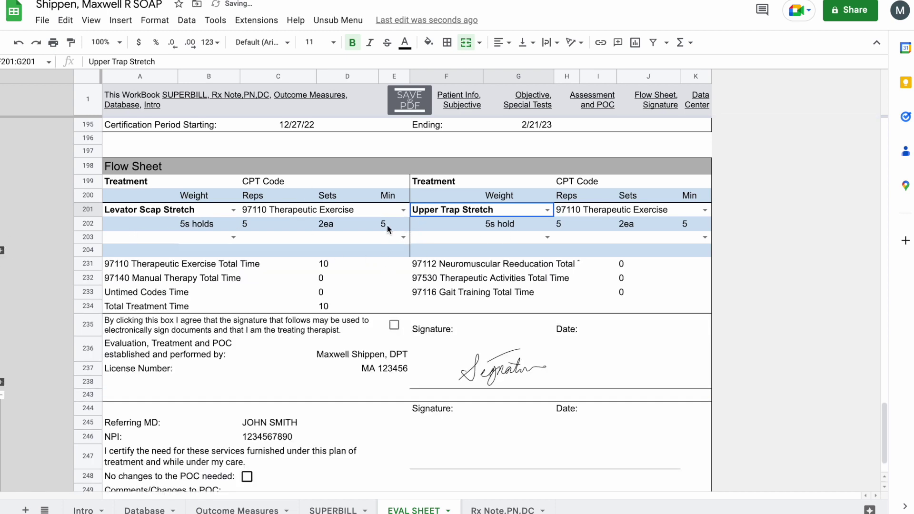
# - Set Levator Scap Stretch to 9 minutes, bringing the total to 14 minutes
pyautogui.click(384, 224)
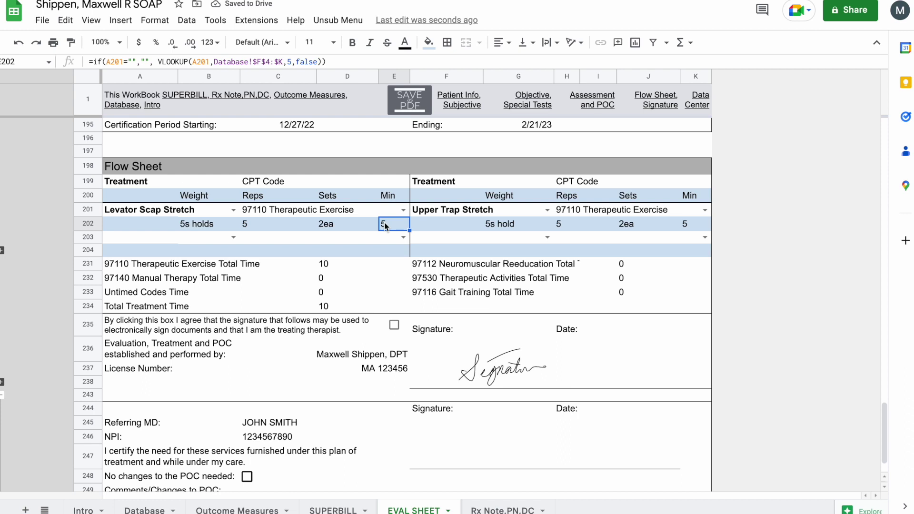
pyautogui.write('8')
pyautogui.press('BackSpace')
pyautogui.write('9')
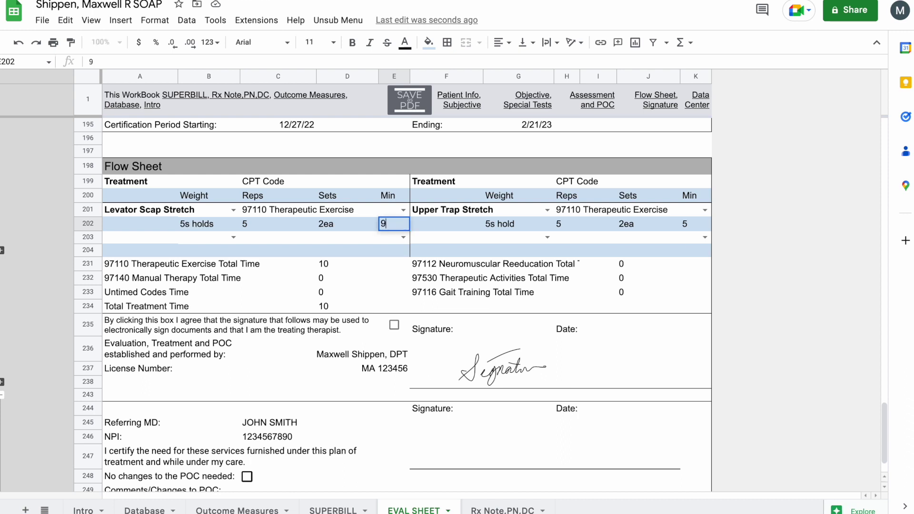
pyautogui.press('Return')
pyautogui.click(299, 261)
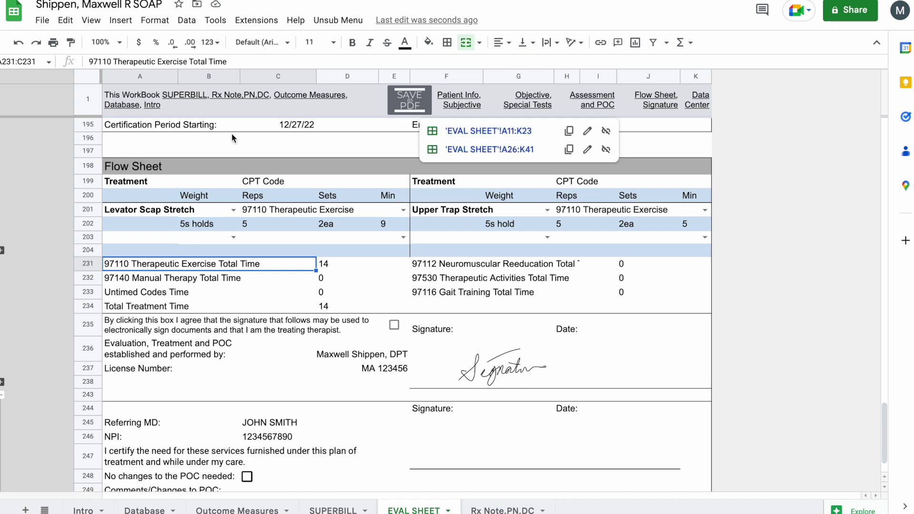
pyautogui.moveTo(219, 102)
pyautogui.click(177, 133)
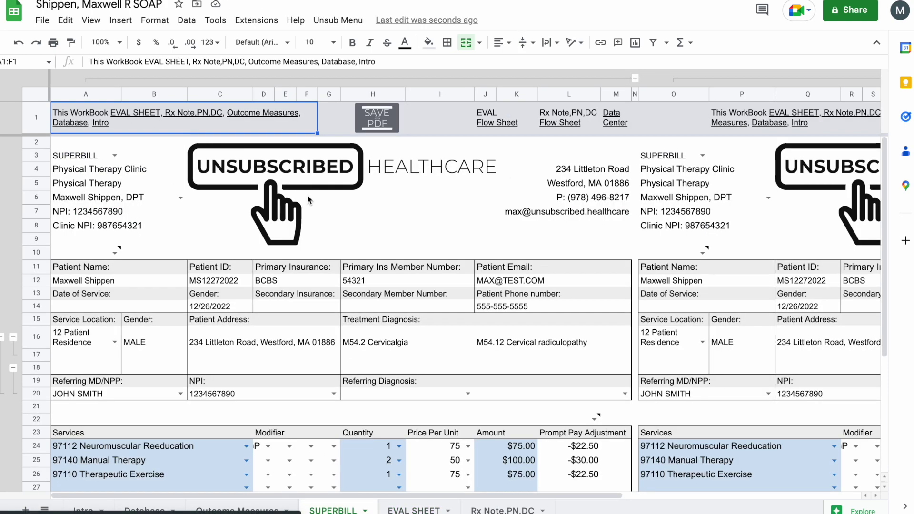
pyautogui.scroll(-1, 577, 235)
pyautogui.hscroll(2, 577, 235)
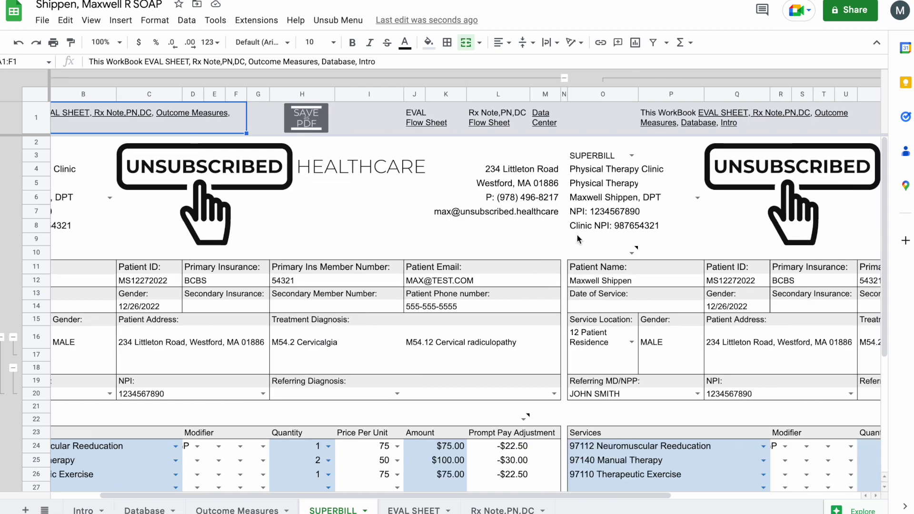
pyautogui.hscroll(-2, 568, 244)
pyautogui.scroll(-1, 580, 344)
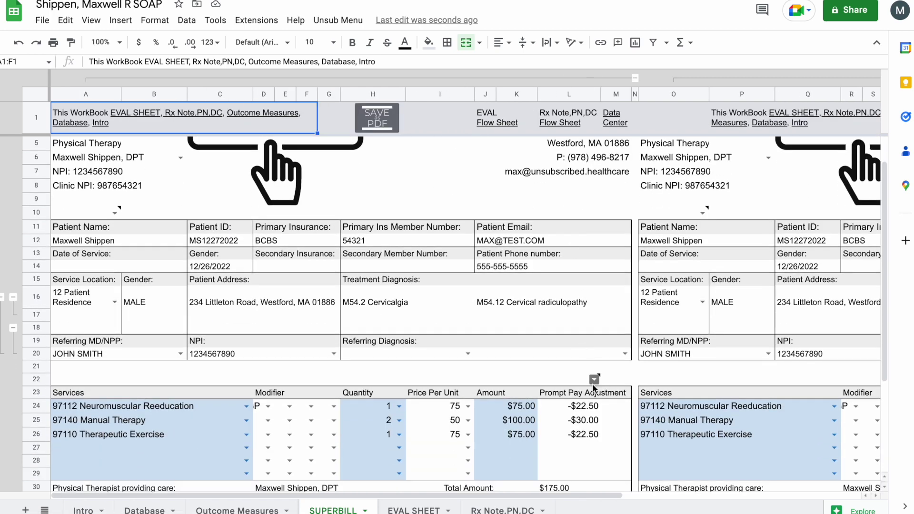
pyautogui.hscroll(5, 755, 127)
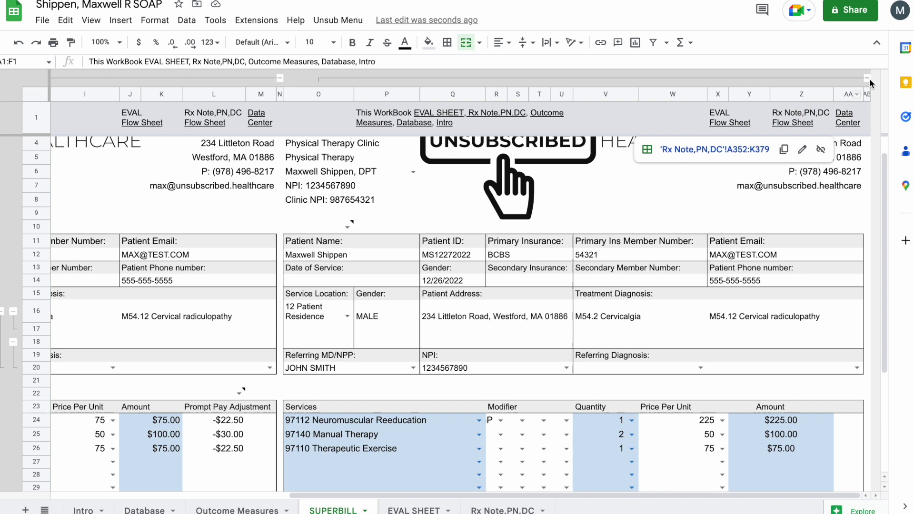
pyautogui.hscroll(-5, 870, 79)
pyautogui.scroll(1, 869, 79)
pyautogui.scroll(-4, 416, 380)
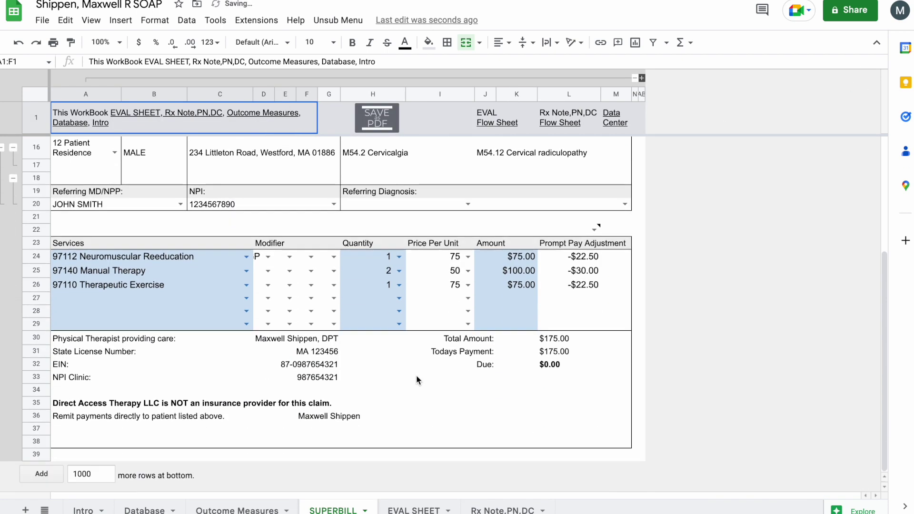
pyautogui.click(151, 285)
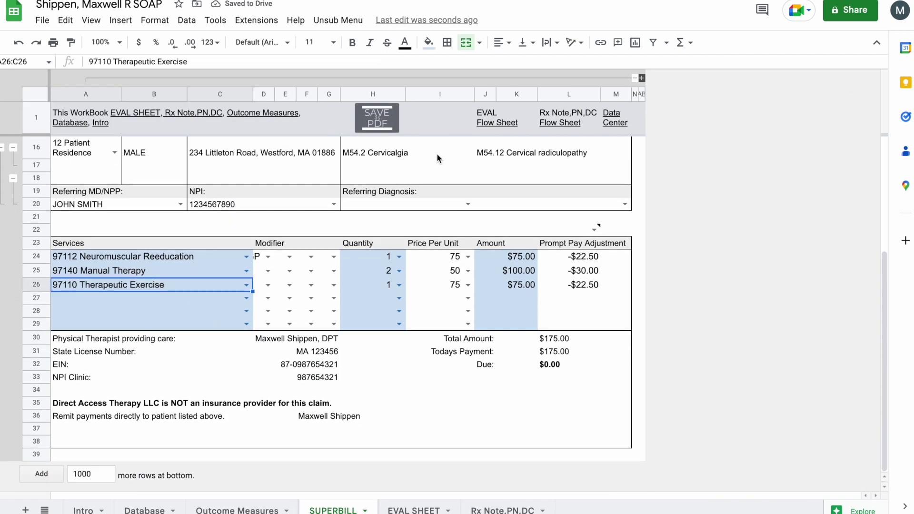
pyautogui.click(495, 124)
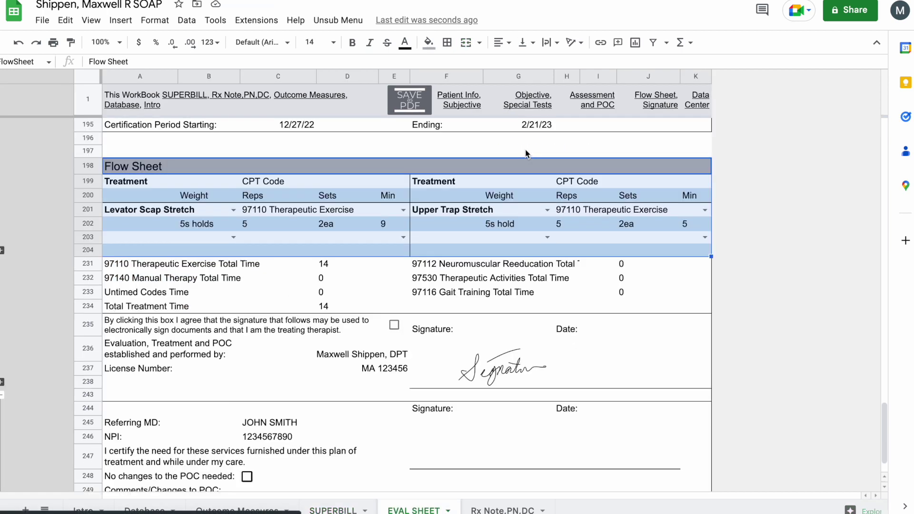
pyautogui.click(524, 151)
pyautogui.click(286, 237)
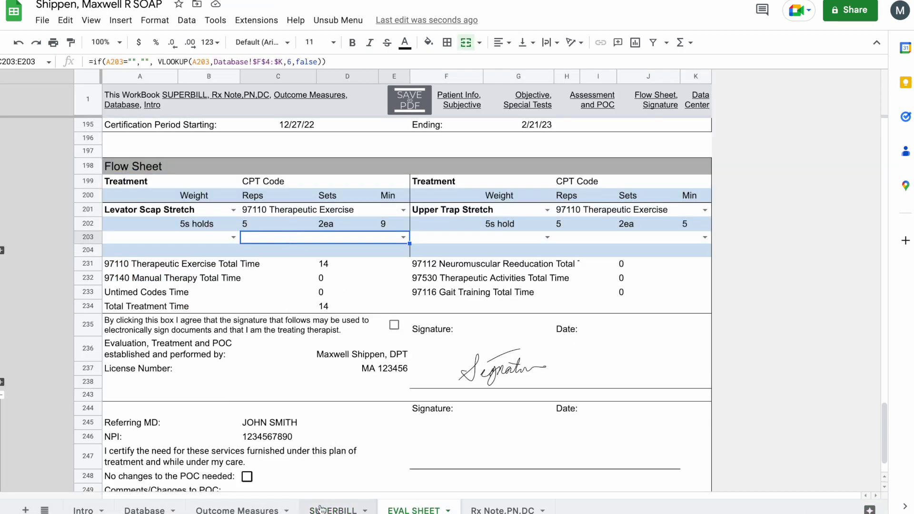
pyautogui.click(332, 510)
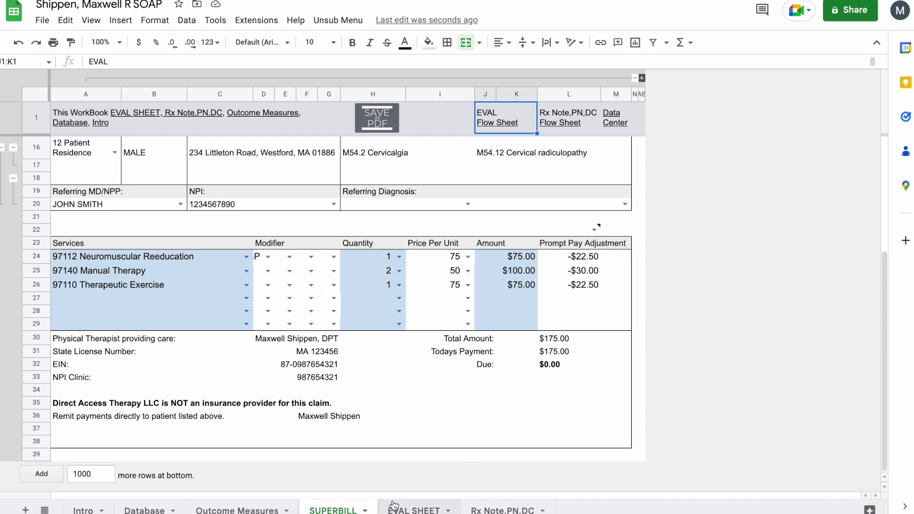
pyautogui.click(409, 508)
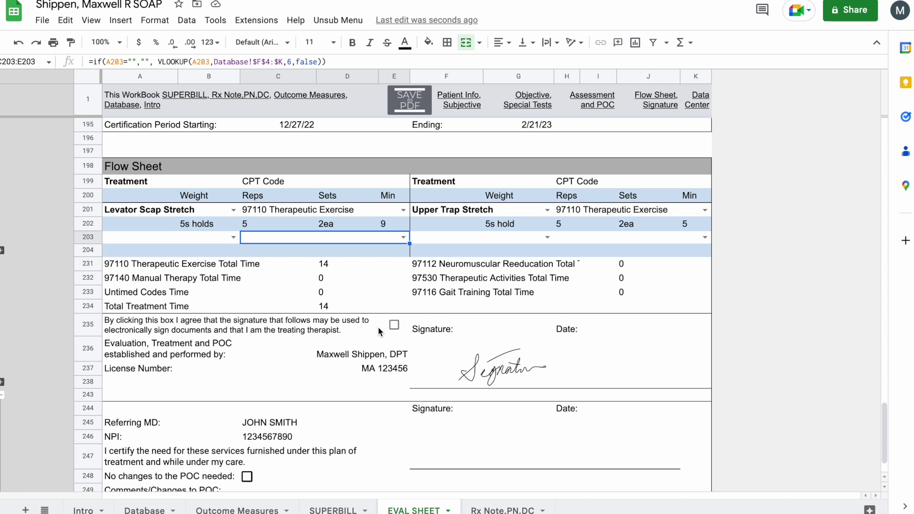
# - Give the therapist's electronic signature consent and save the EVAL SHEET tab as a PDF
pyautogui.click(394, 324)
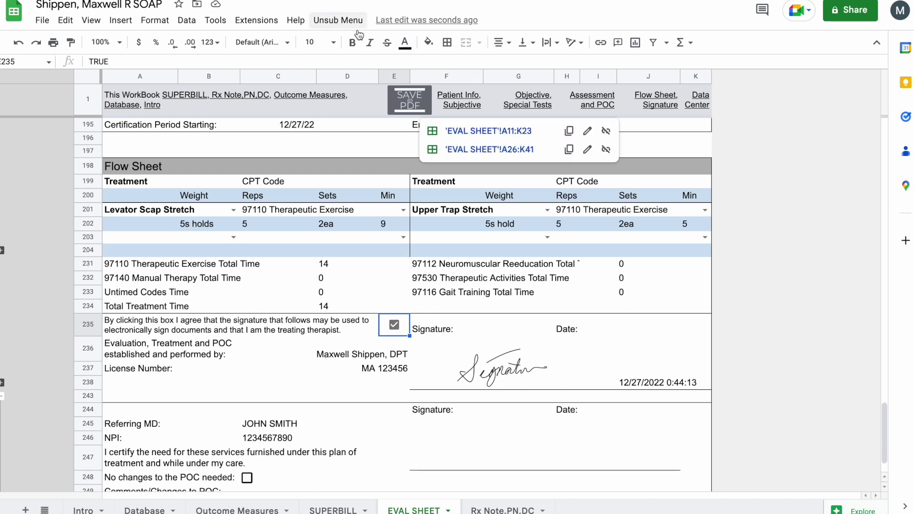
pyautogui.click(406, 101)
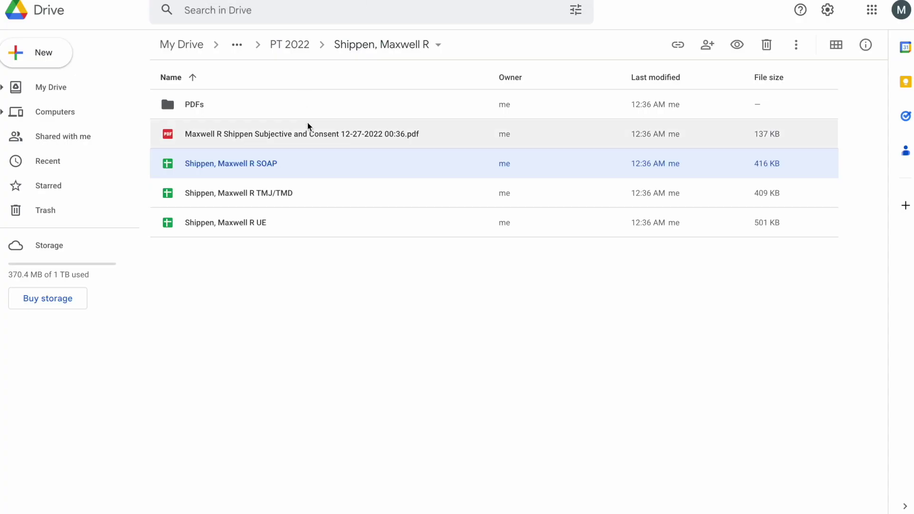
# - Check the PDFs folder for the exported EVAL SHEET, dismiss the saved notice, and switch to Rx Note.PN.DC
pyautogui.doubleClick(272, 115)
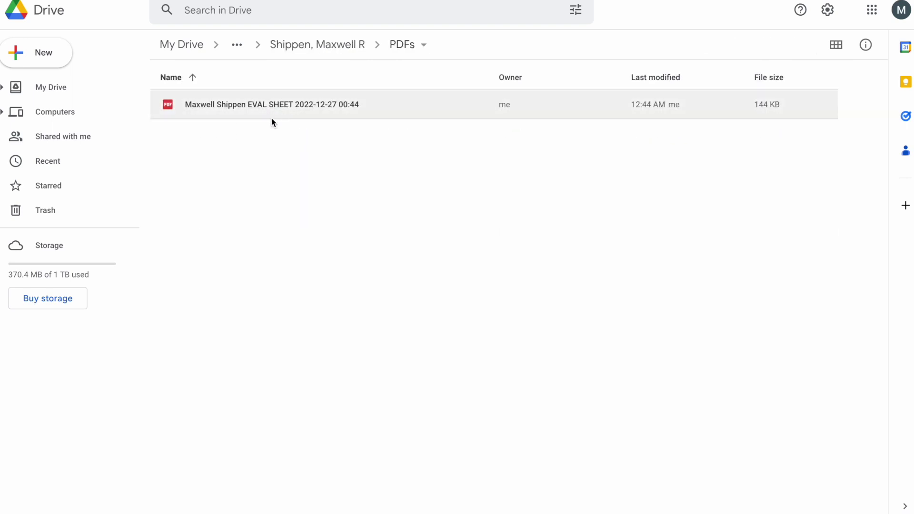
pyautogui.click(328, 10)
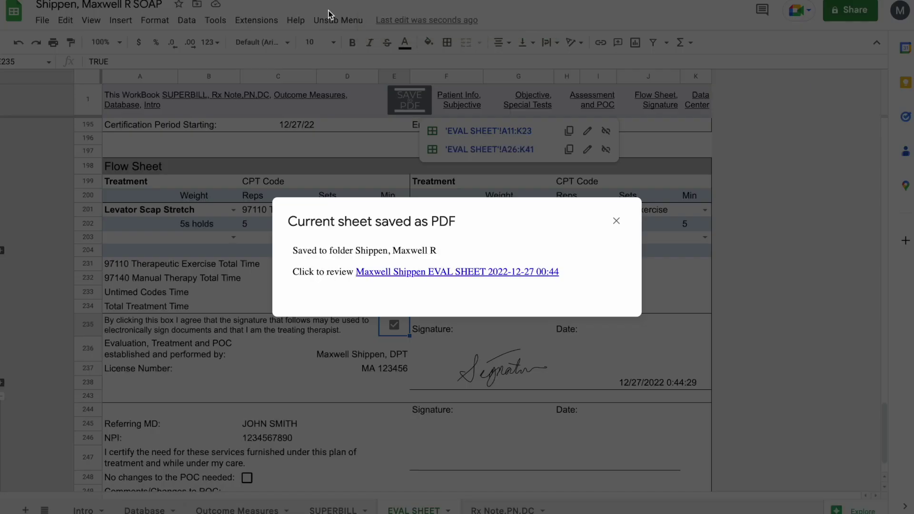
pyautogui.click(616, 220)
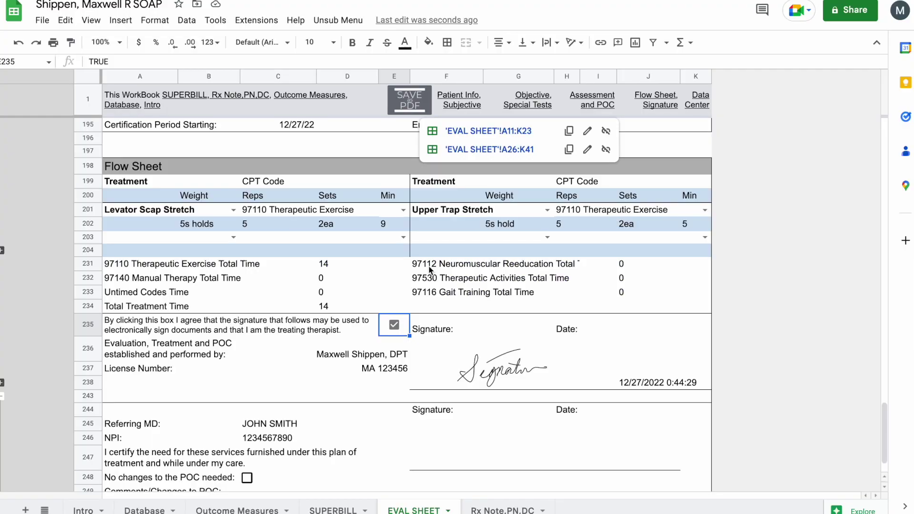
pyautogui.click(484, 508)
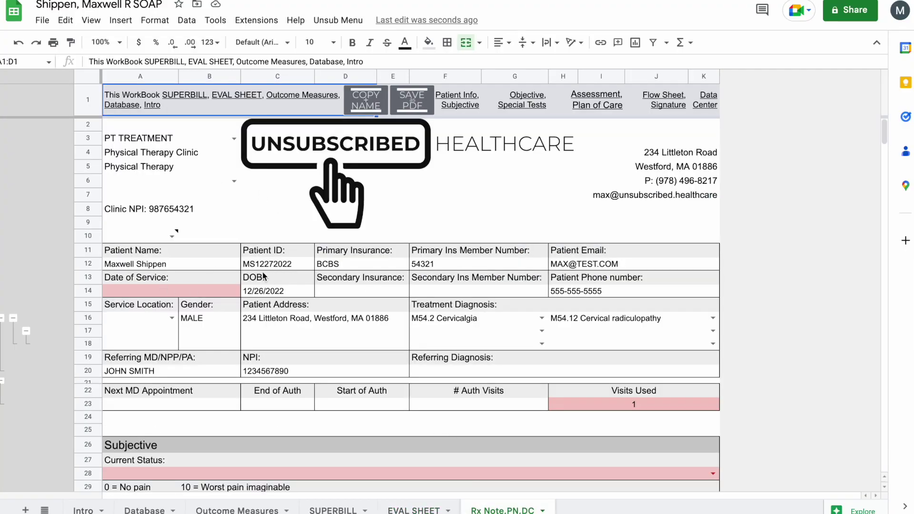
# - Choose the treating therapist in A6 so their NPI fills in, keeping note type PT TREATMENT
pyautogui.scroll(-1, 202, 281)
pyautogui.scroll(1, 203, 282)
pyautogui.click(234, 180)
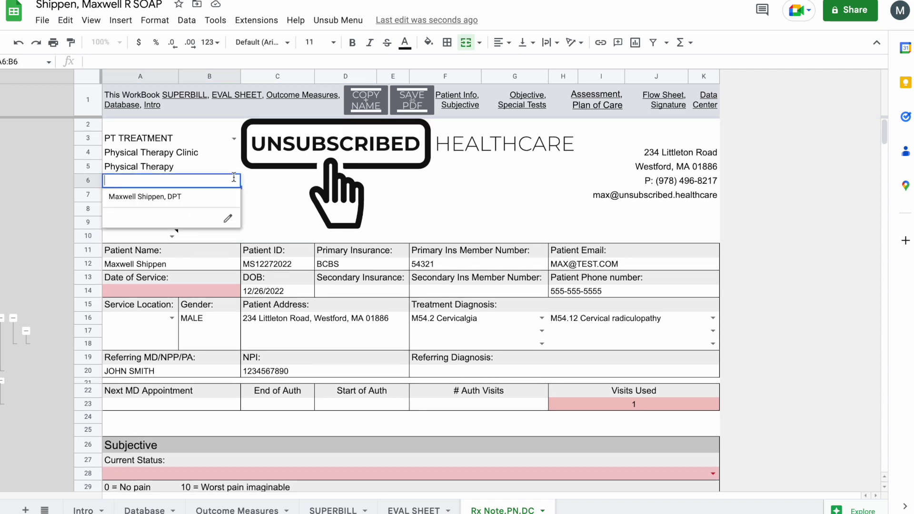
pyautogui.click(196, 199)
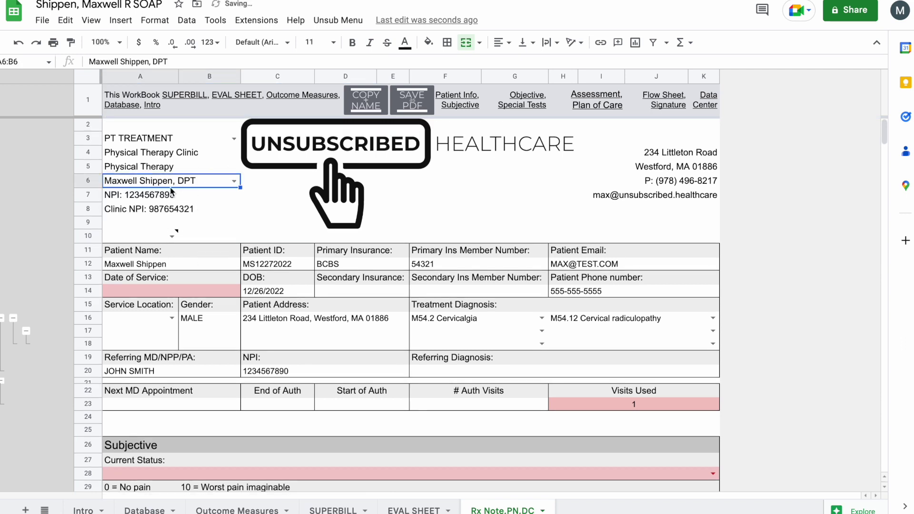
pyautogui.click(233, 138)
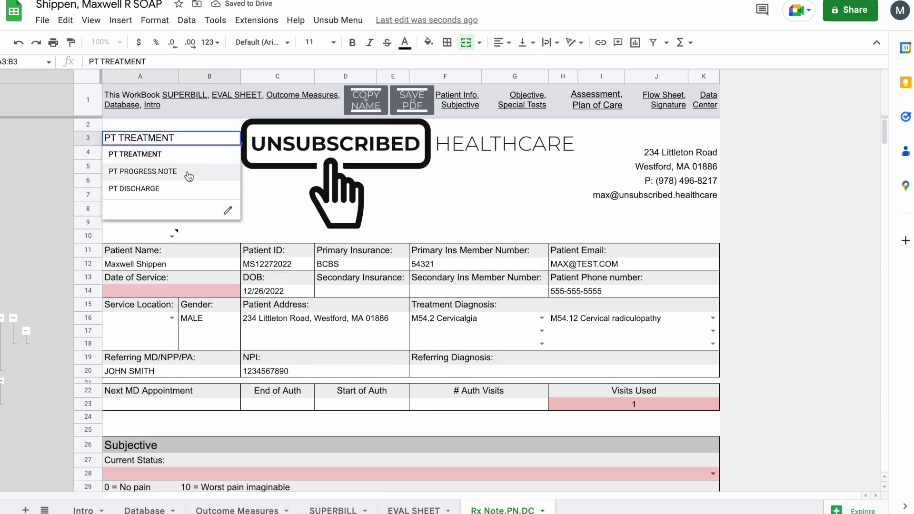
pyautogui.click(259, 240)
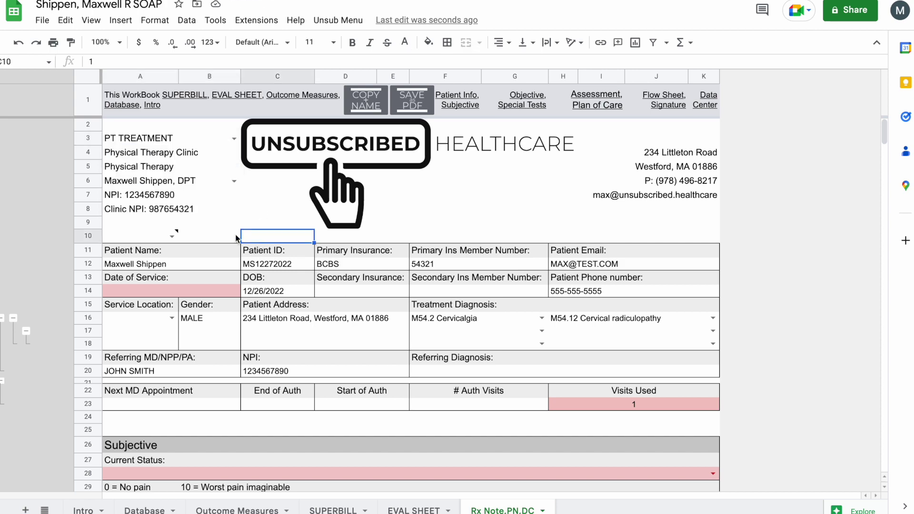
# - Scroll down the note to review the carried-over neck-pain history and cervical special tests
pyautogui.scroll(-8, 160, 335)
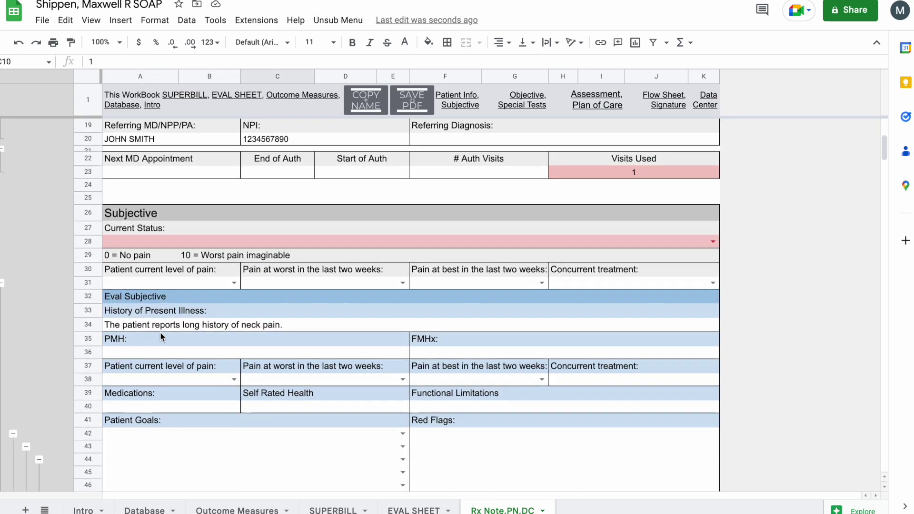
pyautogui.scroll(-1, 160, 336)
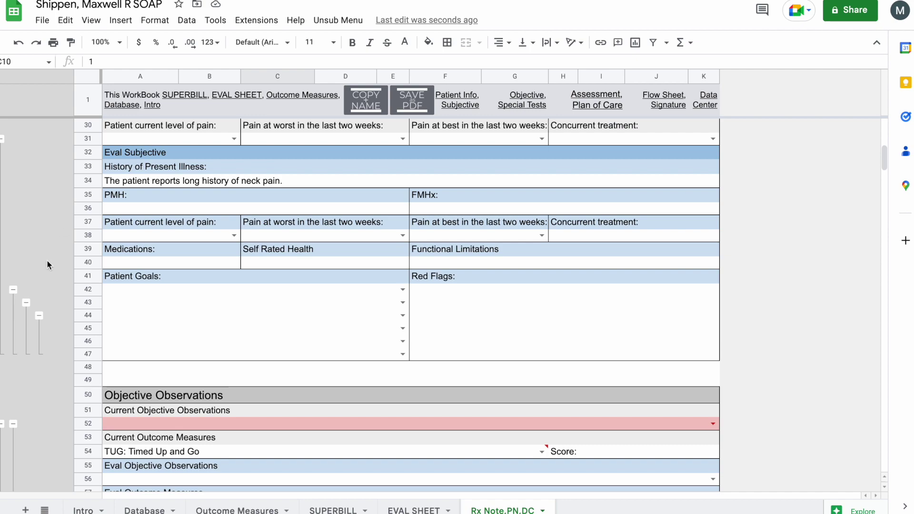
pyautogui.scroll(-8, 47, 265)
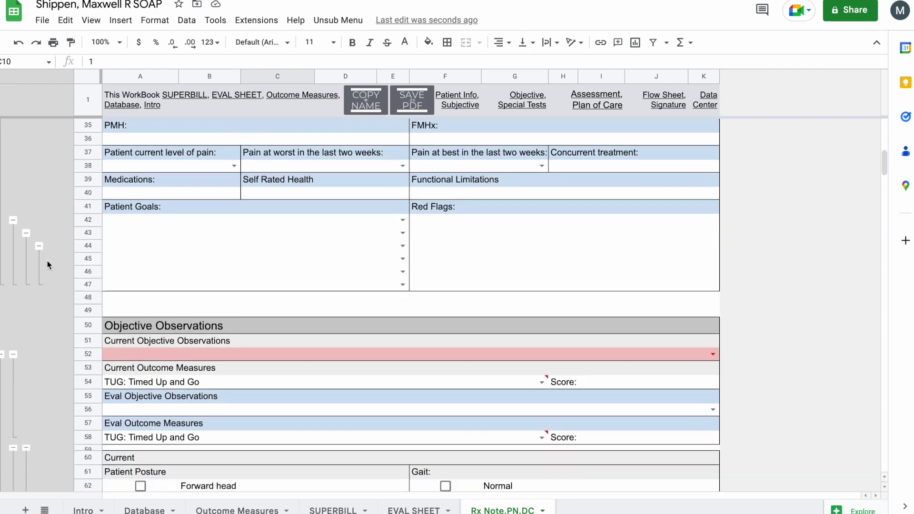
pyautogui.scroll(-20, 47, 264)
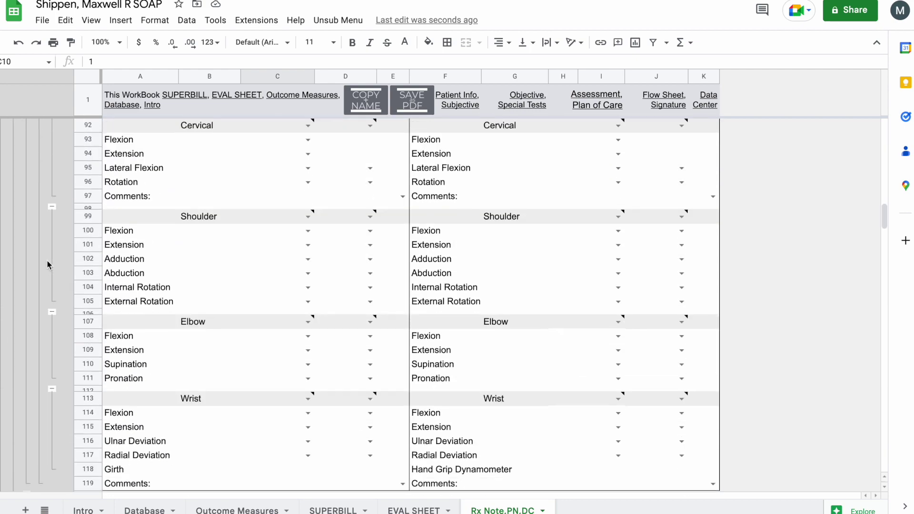
pyautogui.scroll(-20, 46, 264)
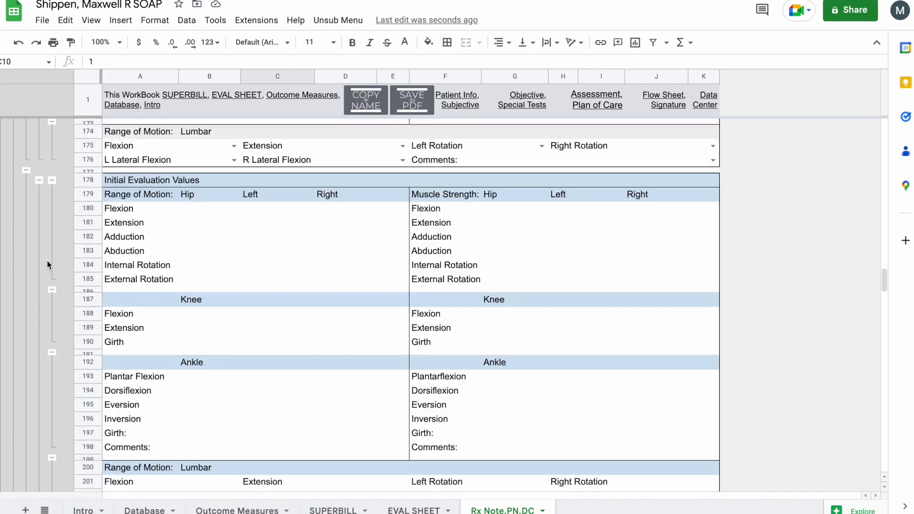
pyautogui.scroll(-5, 46, 265)
pyautogui.scroll(6, 47, 265)
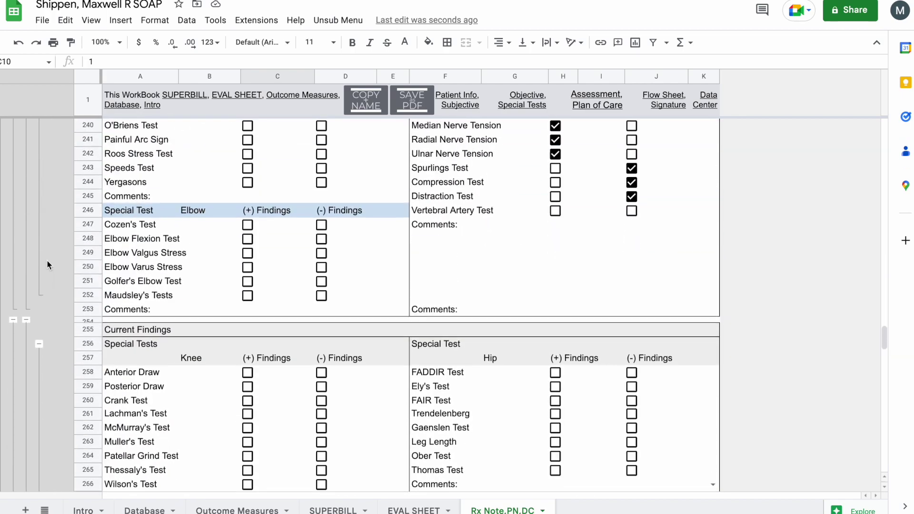
pyautogui.scroll(3, 53, 253)
pyautogui.scroll(-2, 53, 252)
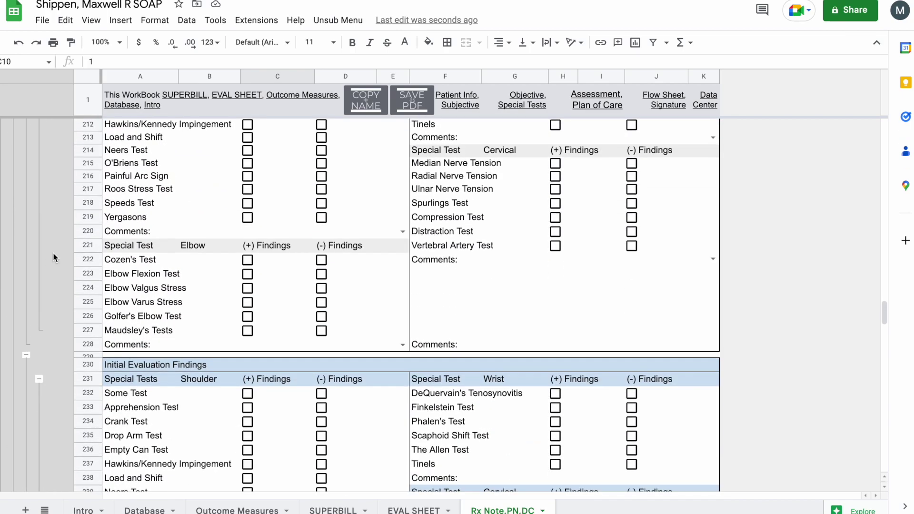
pyautogui.rightClick(53, 252)
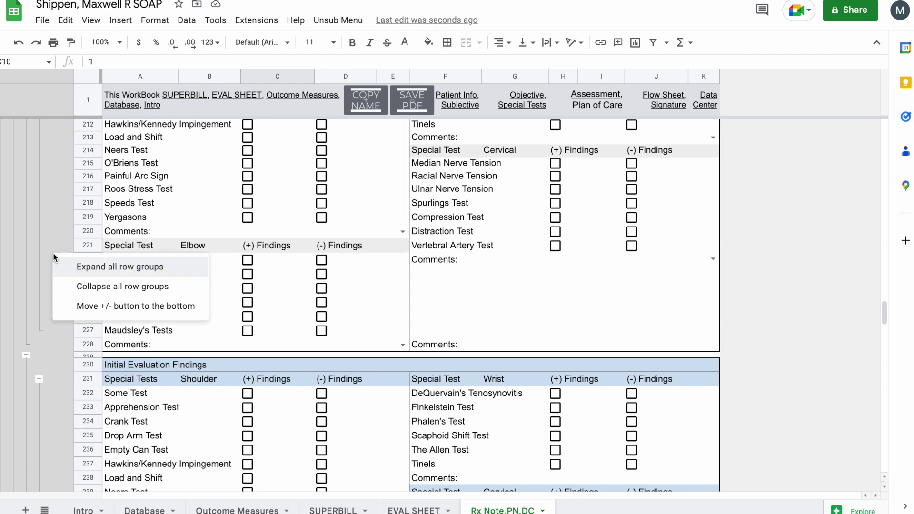
# - Collapse all row groups, then re-expand the referring MD rows and the appointment/authorization rows 22-23
pyautogui.click(96, 287)
pyautogui.scroll(5, 105, 247)
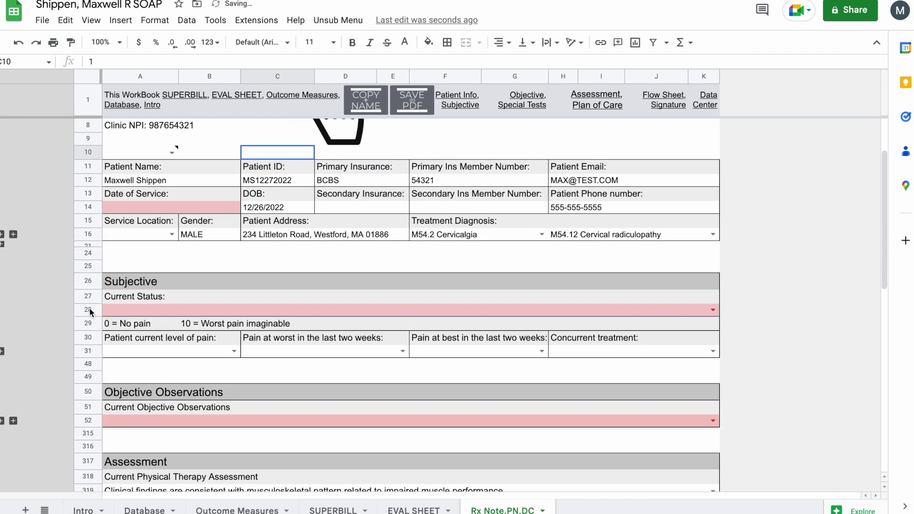
pyautogui.scroll(3, 113, 272)
pyautogui.click(13, 305)
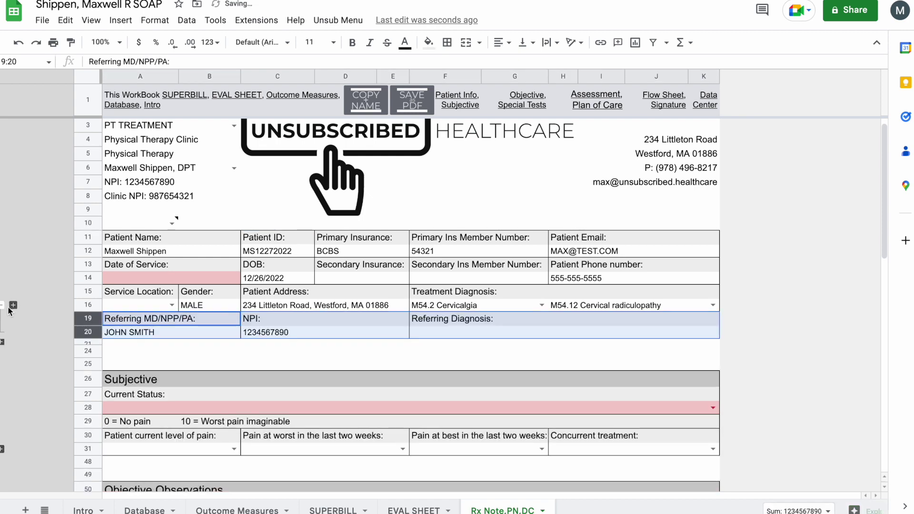
pyautogui.click(14, 305)
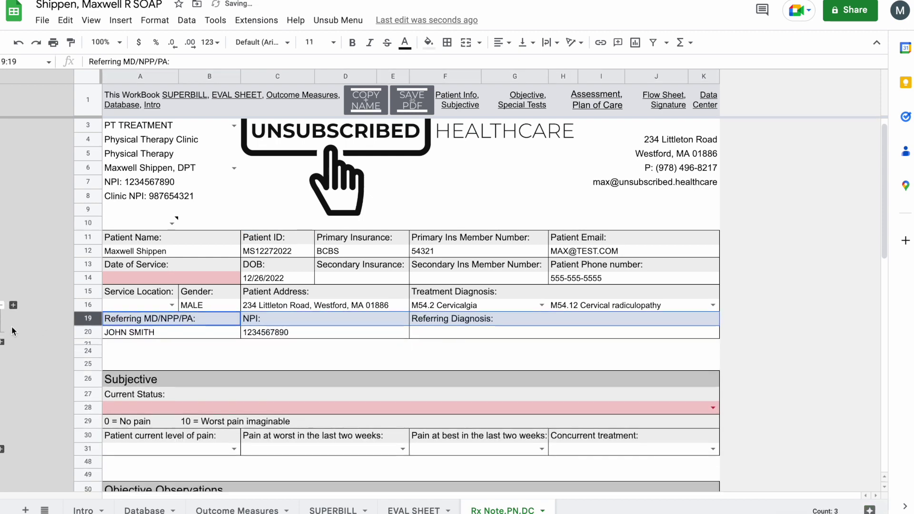
pyautogui.click(2, 342)
pyautogui.scroll(-2, 51, 382)
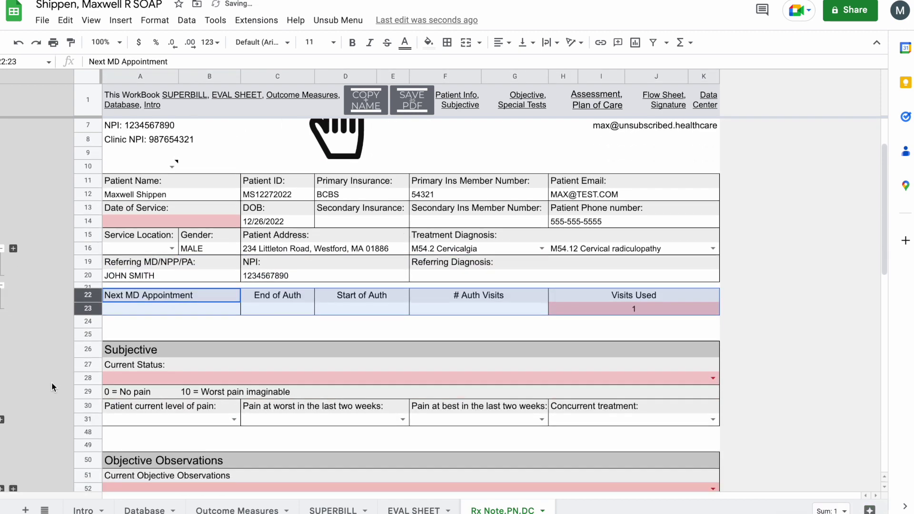
pyautogui.click(248, 339)
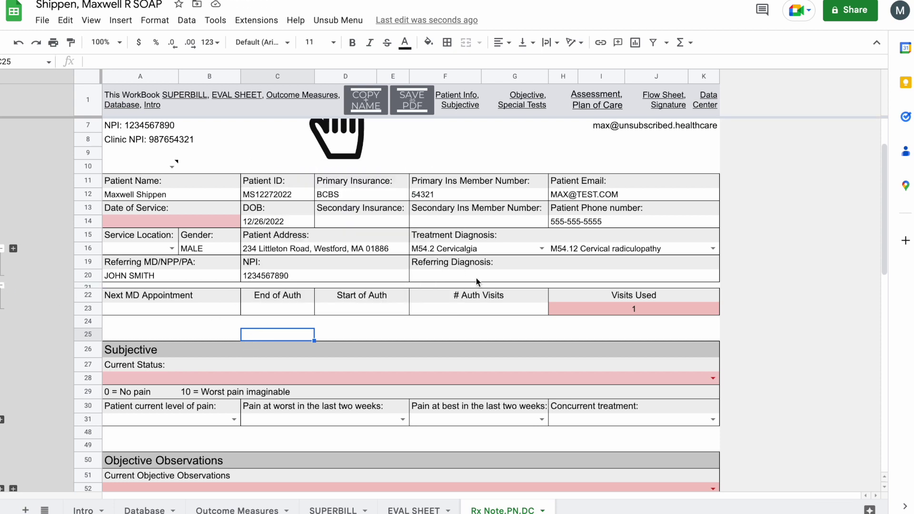
pyautogui.click(478, 310)
# - Open the Enter Auth Information form and fill in the patient's last name, first name and ID
pyautogui.click(338, 20)
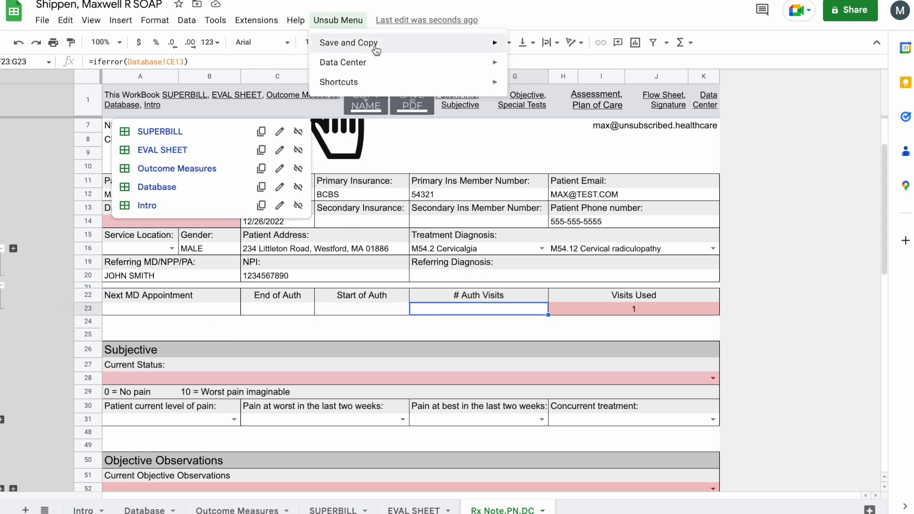
pyautogui.moveTo(450, 53)
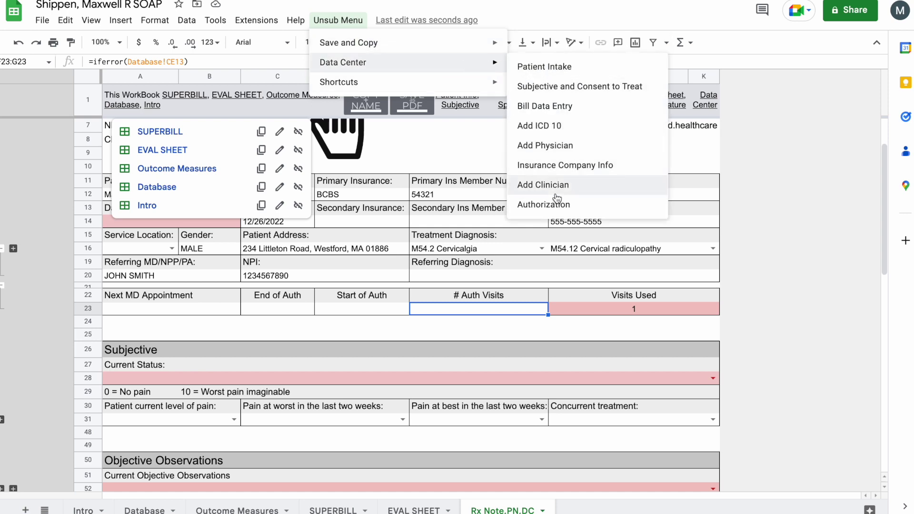
pyautogui.click(606, 207)
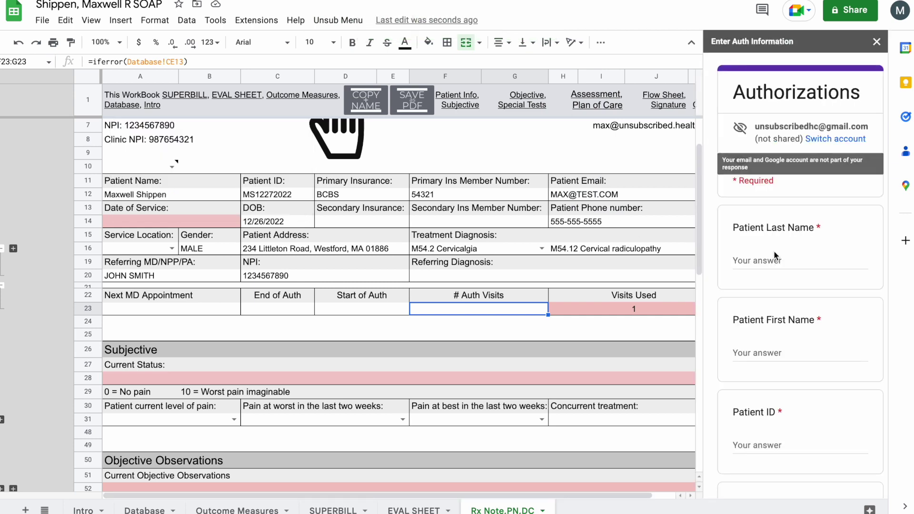
pyautogui.click(771, 254)
pyautogui.write('sh')
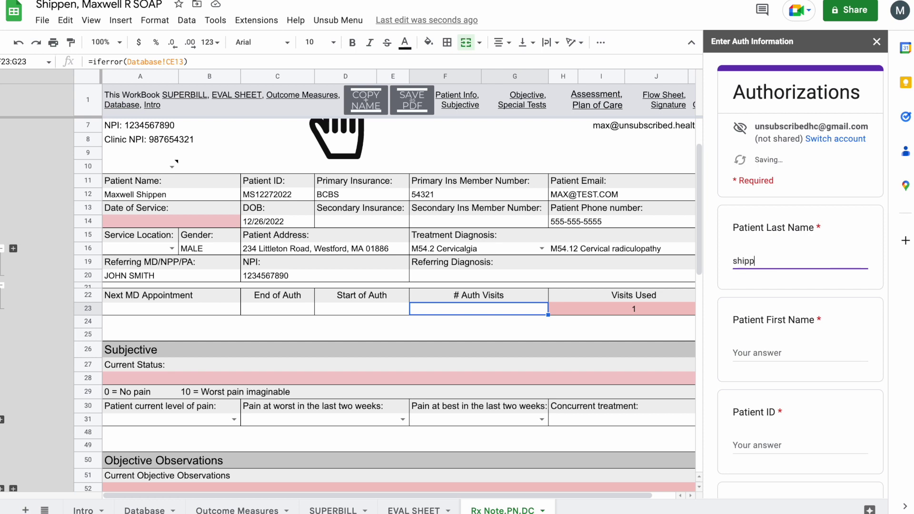
pyautogui.write('ip')
pyautogui.press('BackSpace')
pyautogui.press('BackSpace')
pyautogui.press('BackSpace')
pyautogui.press('BackSpace')
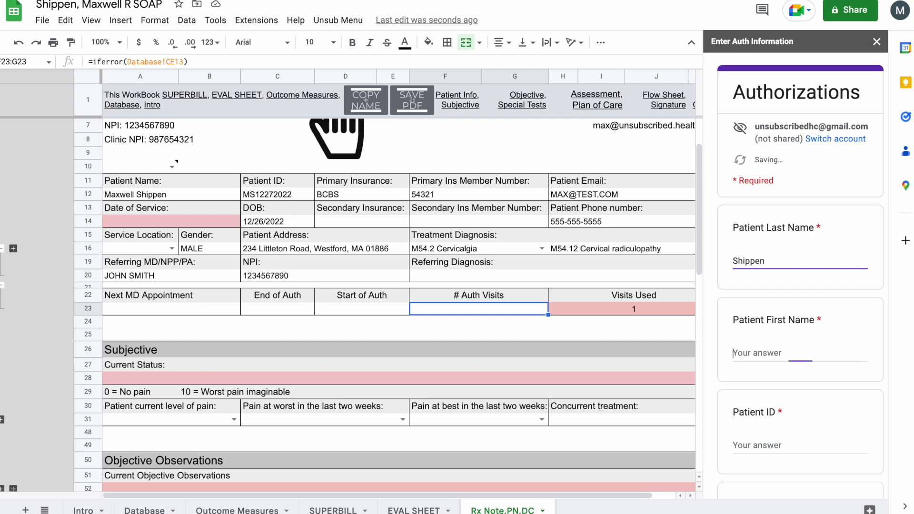
pyautogui.press('Tab')
pyautogui.write('M')
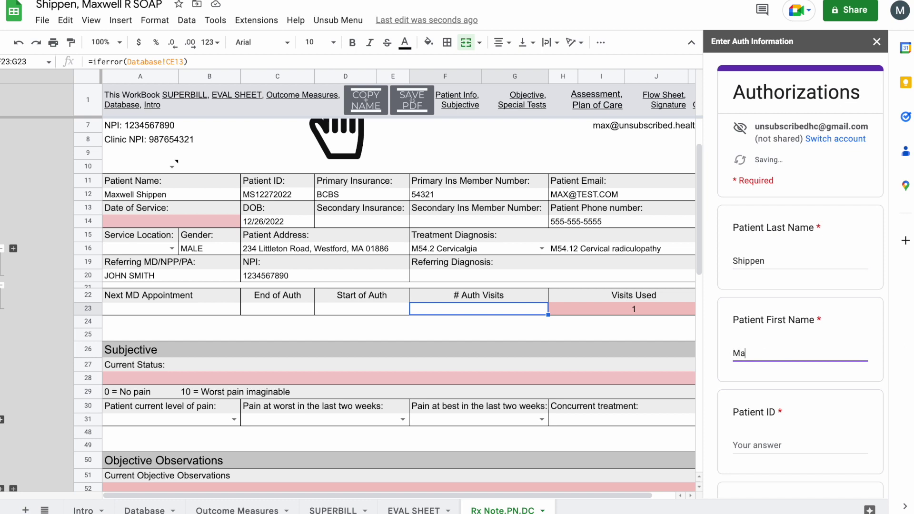
pyautogui.press('Tab')
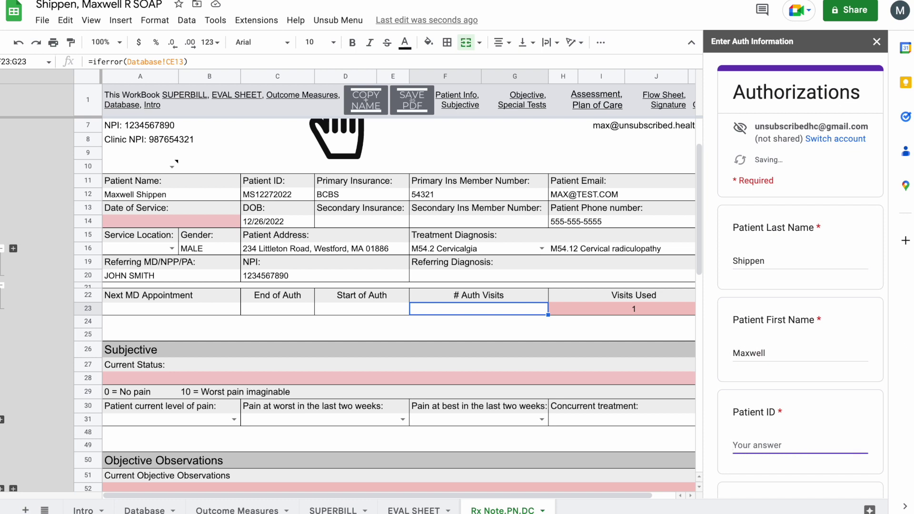
# - Set the authorization end date to 01/06/2023 and the start date to 12/26/2022
pyautogui.scroll(-6, 767, 238)
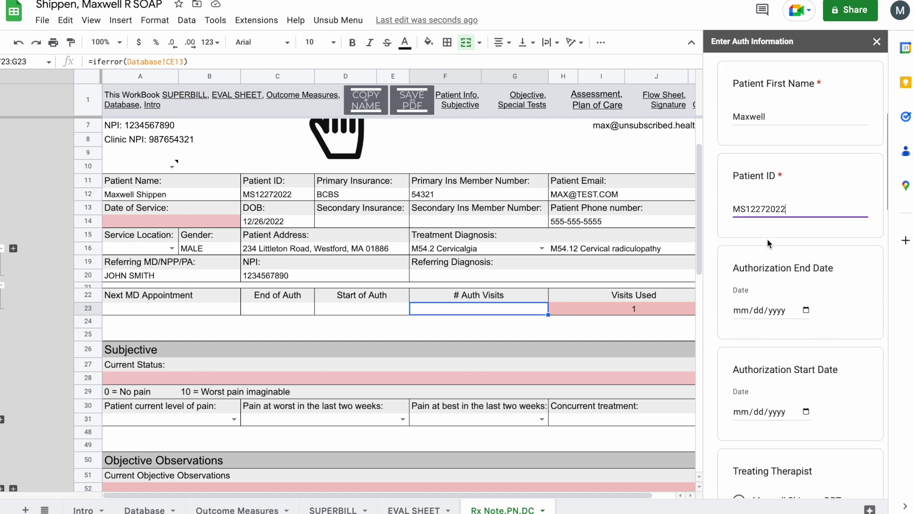
pyautogui.click(809, 237)
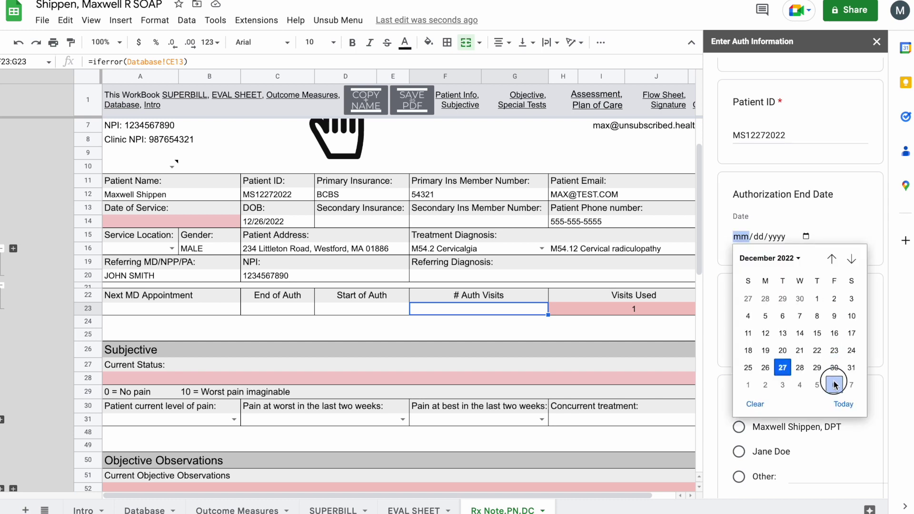
pyautogui.click(832, 381)
pyautogui.scroll(-1, 806, 283)
pyautogui.click(806, 282)
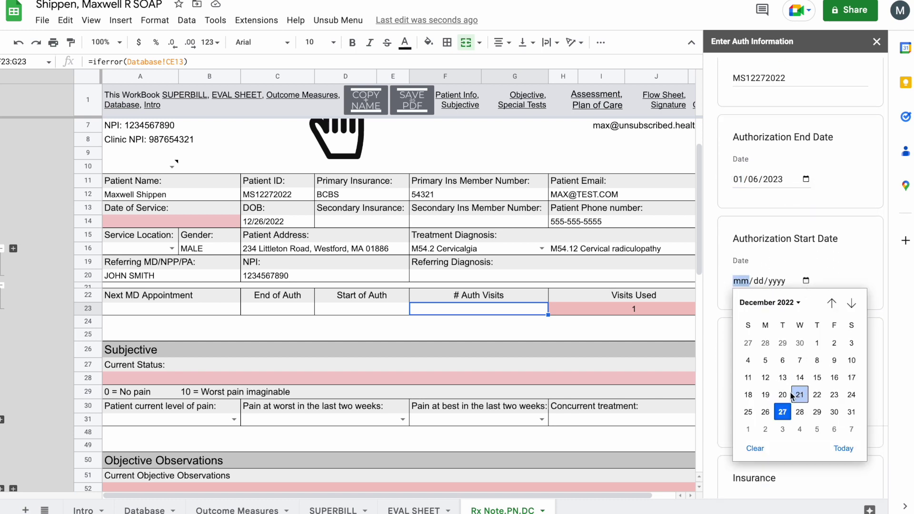
pyautogui.click(772, 416)
pyautogui.click(830, 319)
pyautogui.scroll(-3, 830, 319)
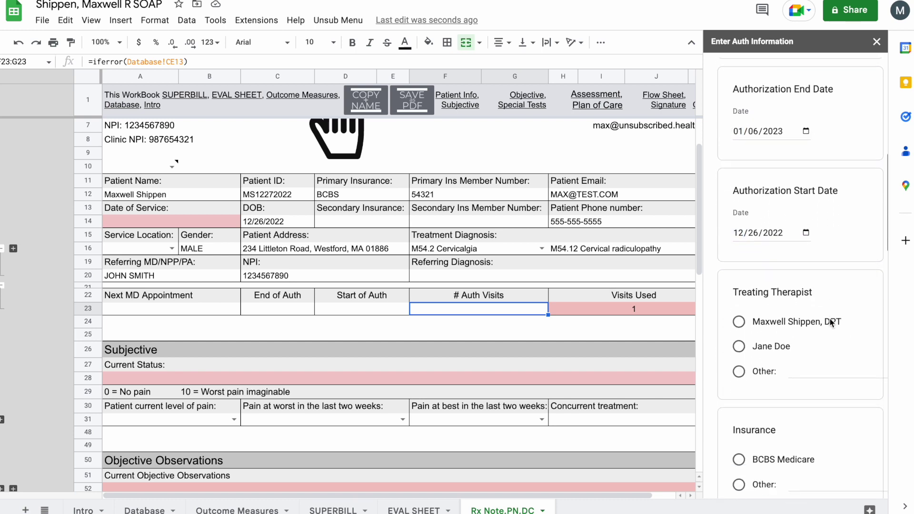
# - Pick the treating therapist, insurance Other (BCB) and 23 authorized visits, then submit
pyautogui.click(761, 233)
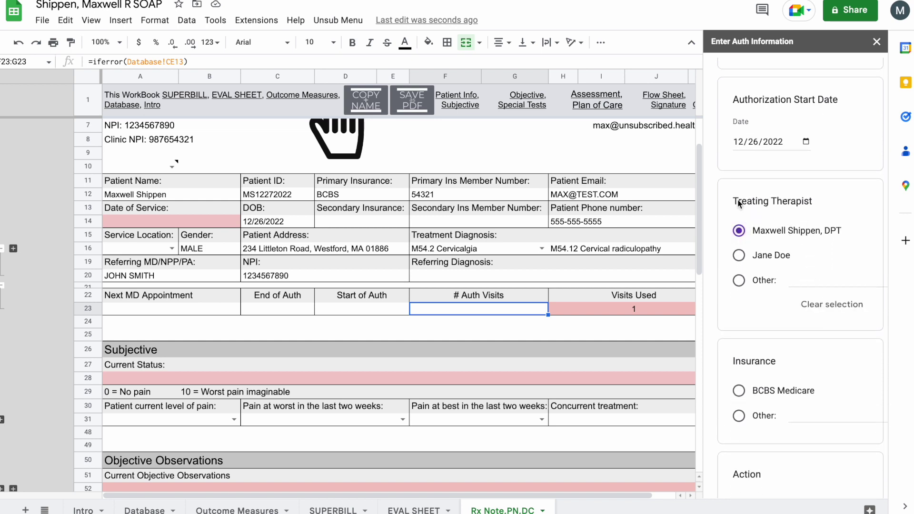
pyautogui.scroll(-3, 808, 257)
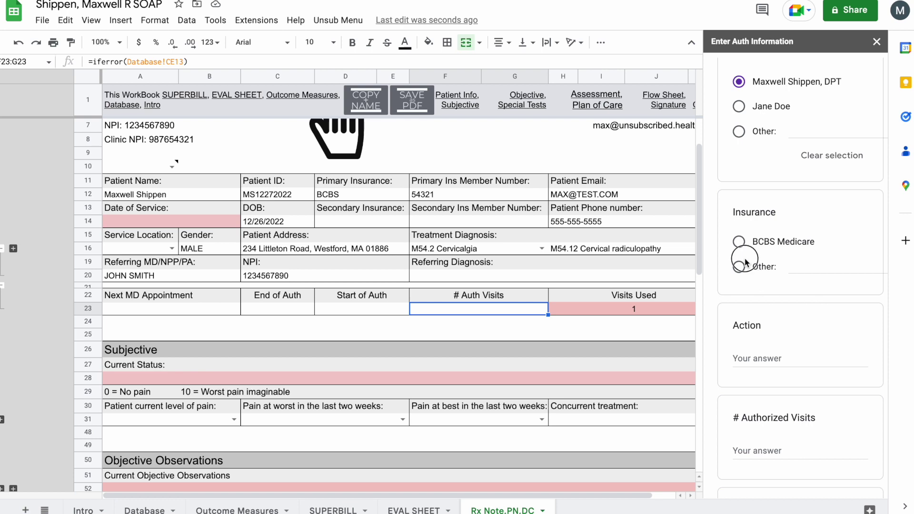
pyautogui.click(739, 268)
pyautogui.write('BCBS')
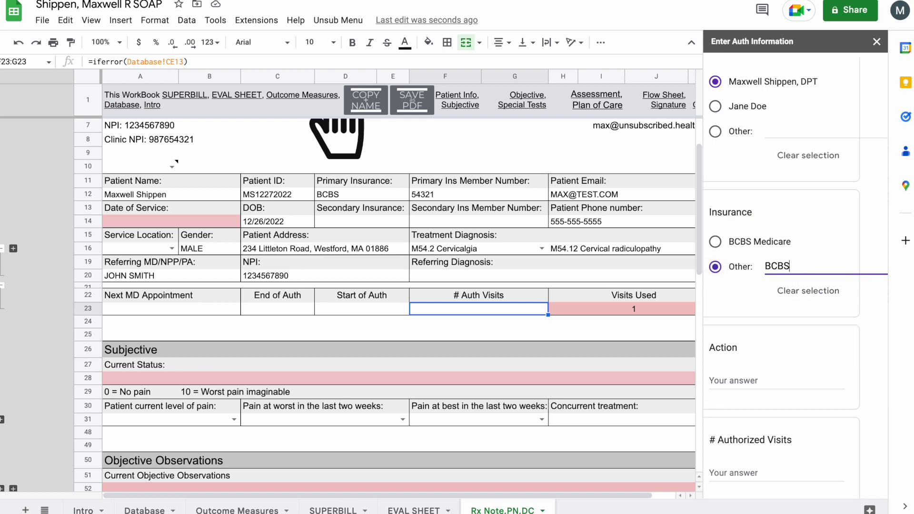
pyautogui.click(809, 341)
pyautogui.scroll(-6, 809, 341)
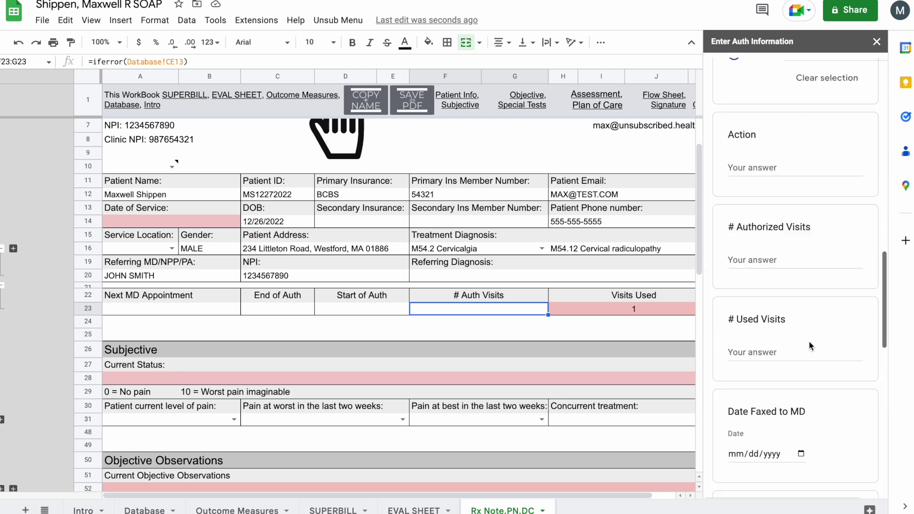
pyautogui.click(798, 174)
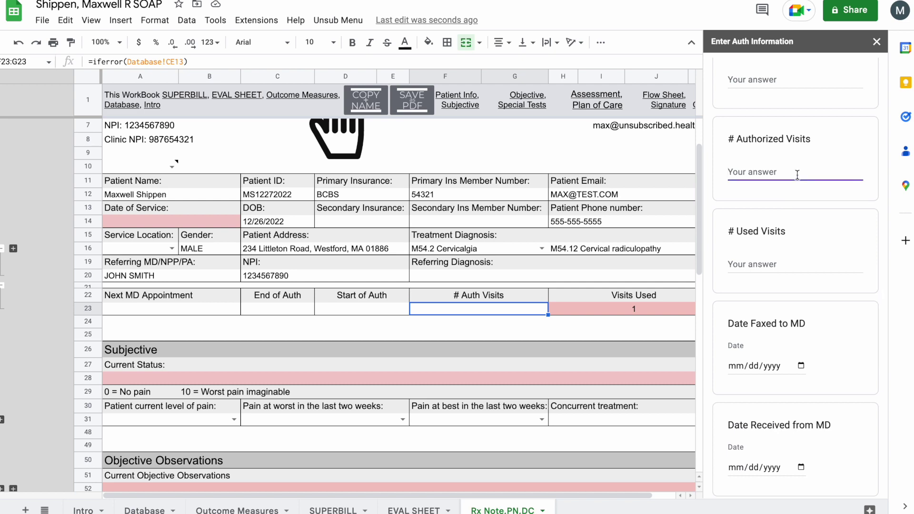
pyautogui.write('23')
pyautogui.scroll(-10, 760, 360)
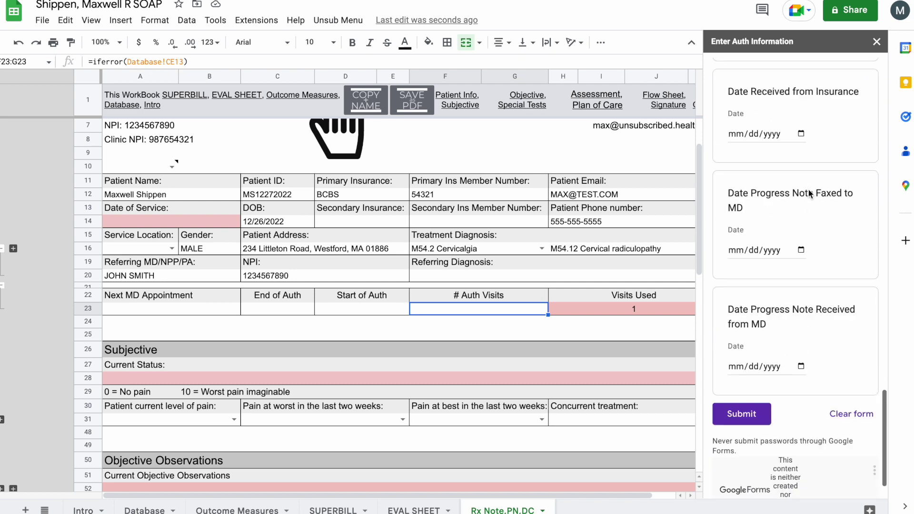
pyautogui.click(741, 388)
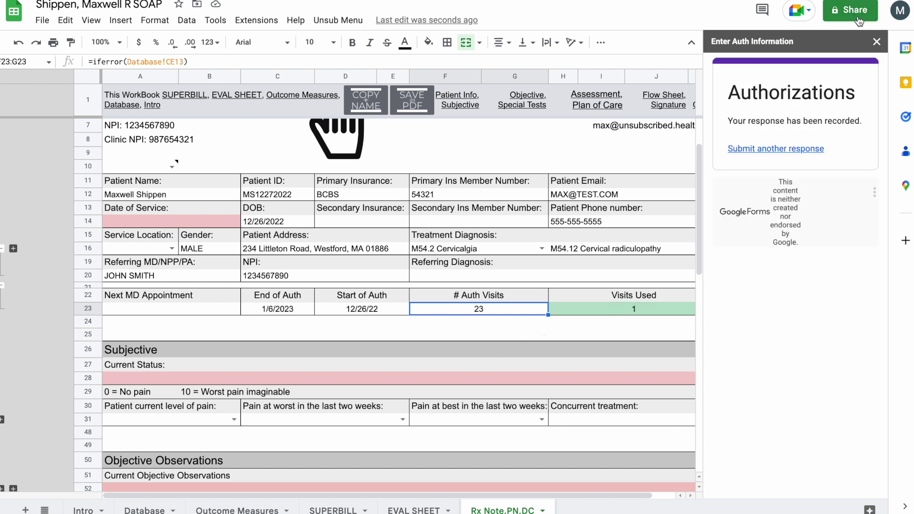
# - Close the auth sidebar and fill row 28 Current Status with the 'long history of neck pain' suggestion
pyautogui.click(876, 41)
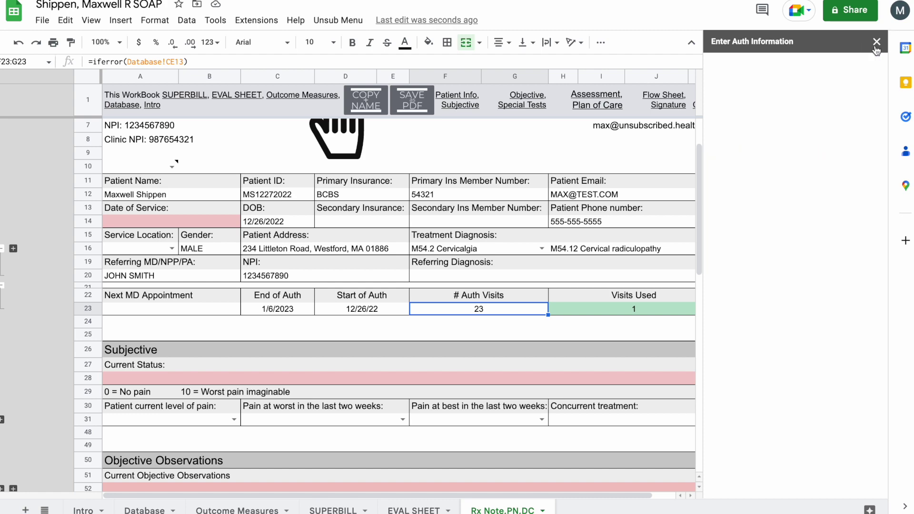
pyautogui.scroll(-3, 580, 316)
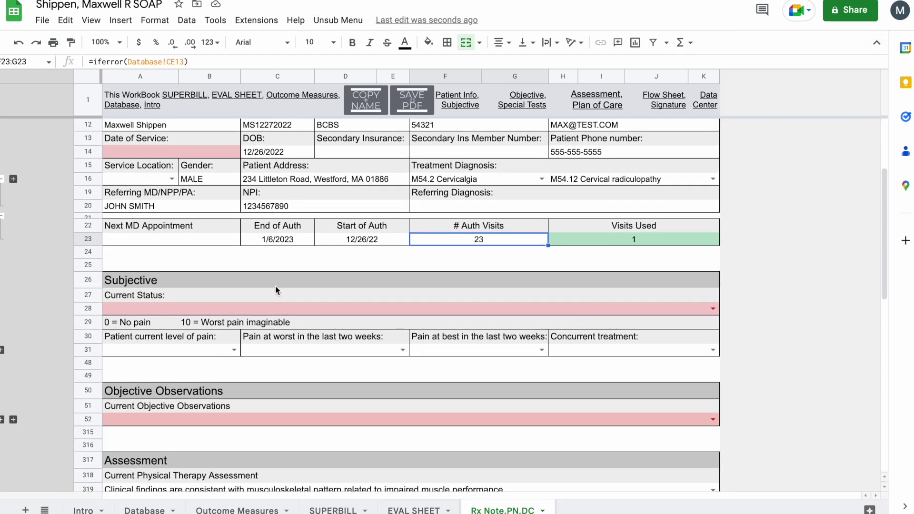
pyautogui.scroll(-1, 276, 288)
pyautogui.click(188, 267)
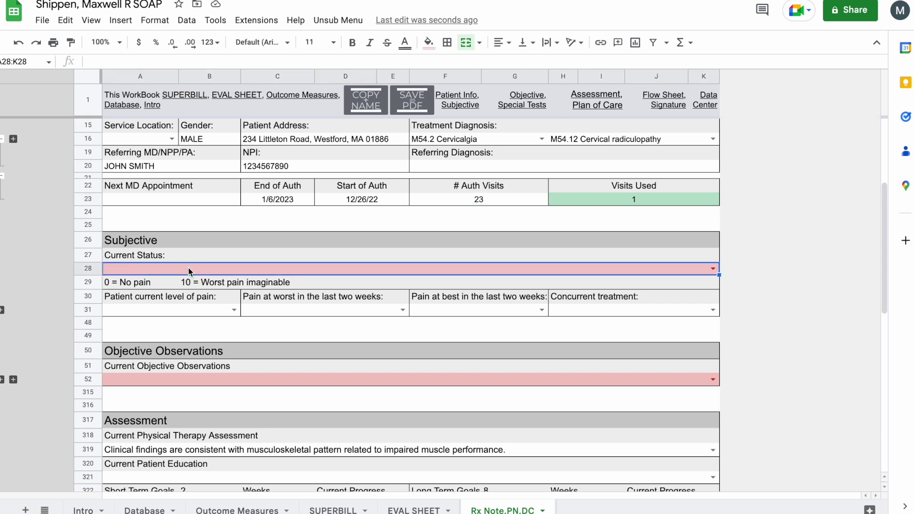
pyautogui.doubleClick(194, 268)
pyautogui.click(190, 284)
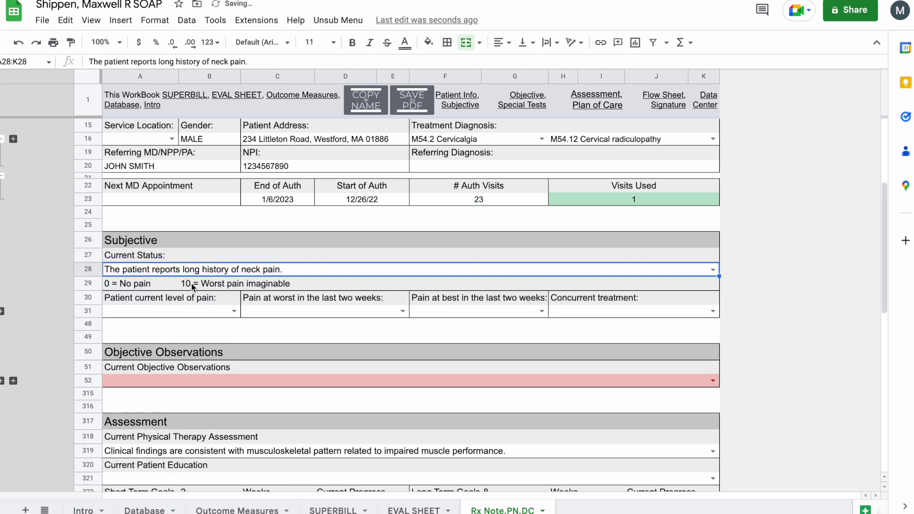
pyautogui.click(269, 339)
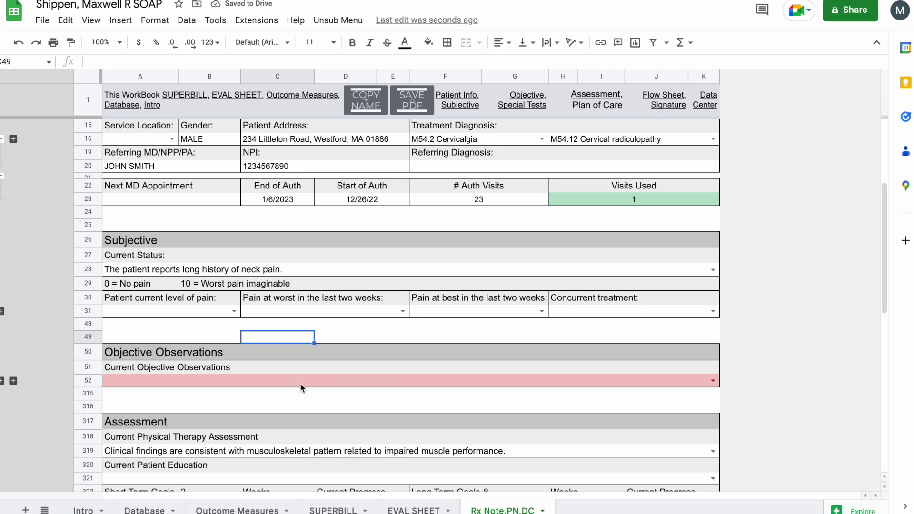
# - Enter 10 minutes for Levator Scap Stretch and 3 minutes for Upper Trap Stretch
pyautogui.scroll(-6, 272, 381)
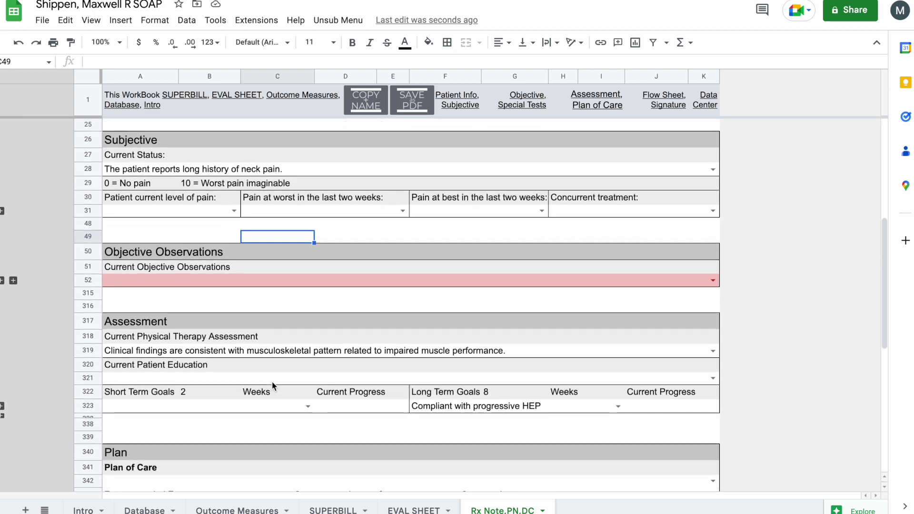
pyautogui.scroll(-5, 273, 383)
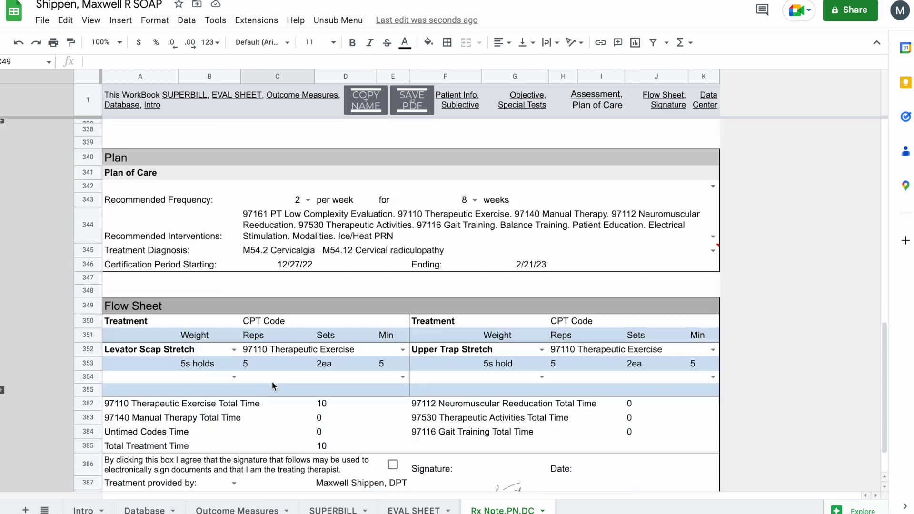
pyautogui.click(381, 306)
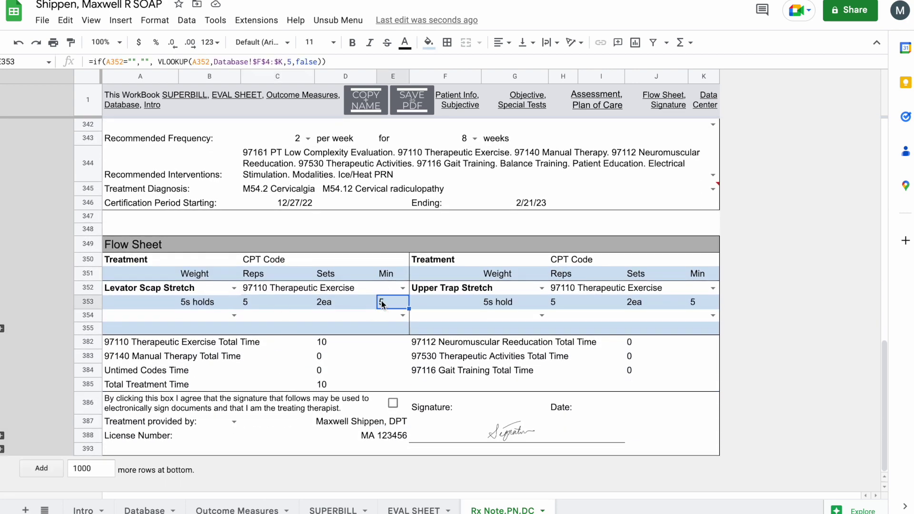
pyautogui.write('10')
pyautogui.press('Return')
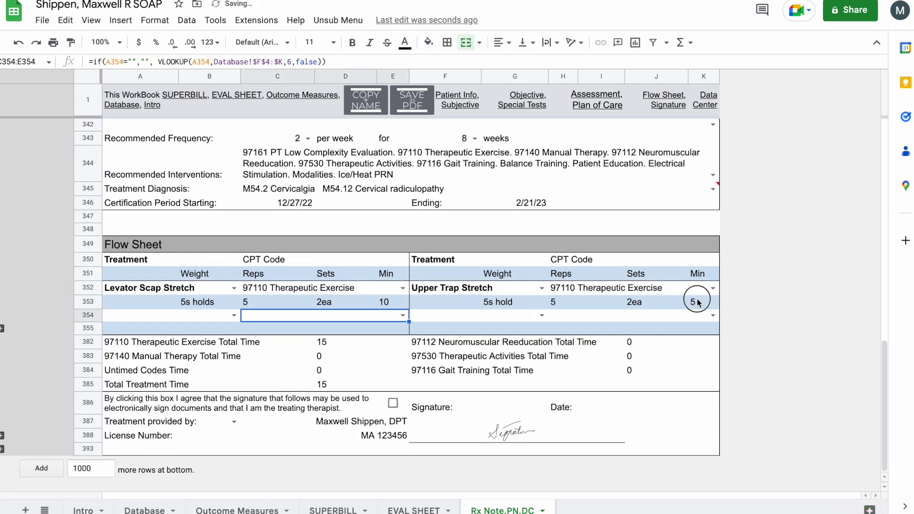
pyautogui.click(697, 302)
pyautogui.write('3')
pyautogui.press('Return')
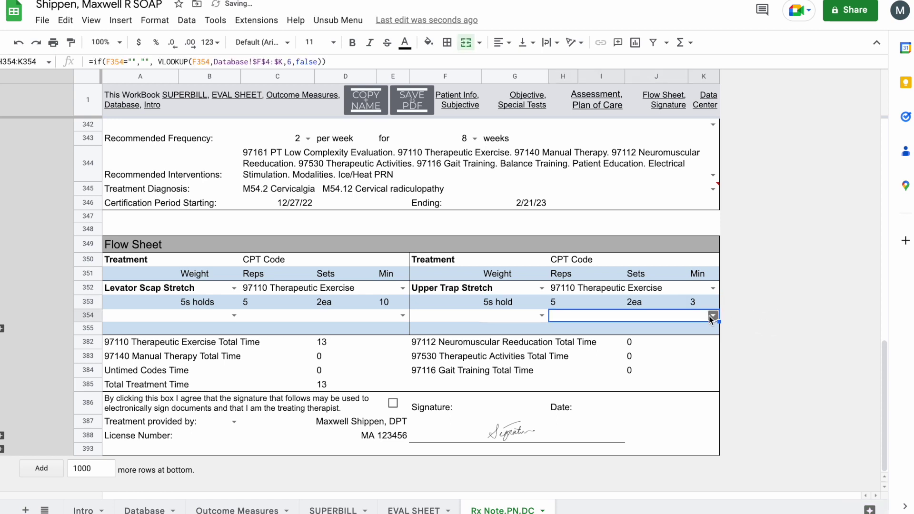
# - Add Lateral Trunk Rotations and Piriformis Stretch as treatments in row 354
pyautogui.click(709, 316)
pyautogui.click(703, 273)
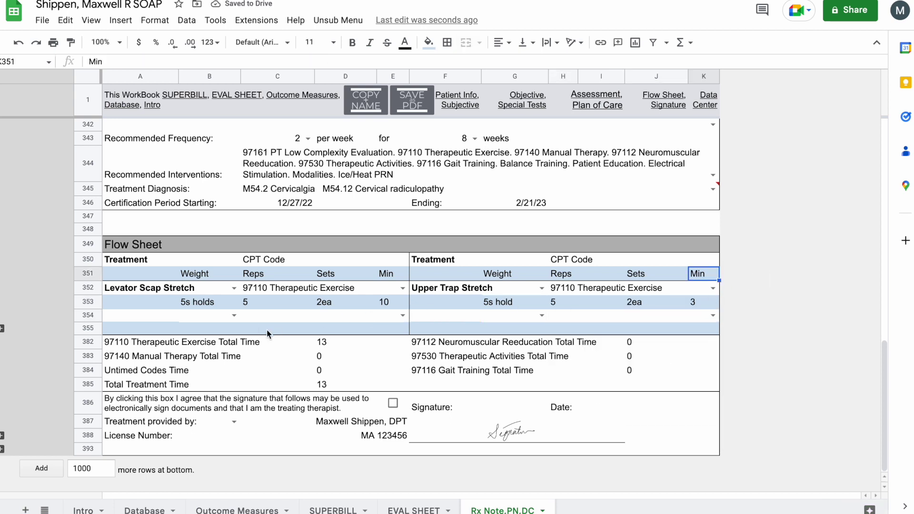
pyautogui.click(234, 315)
pyautogui.click(191, 365)
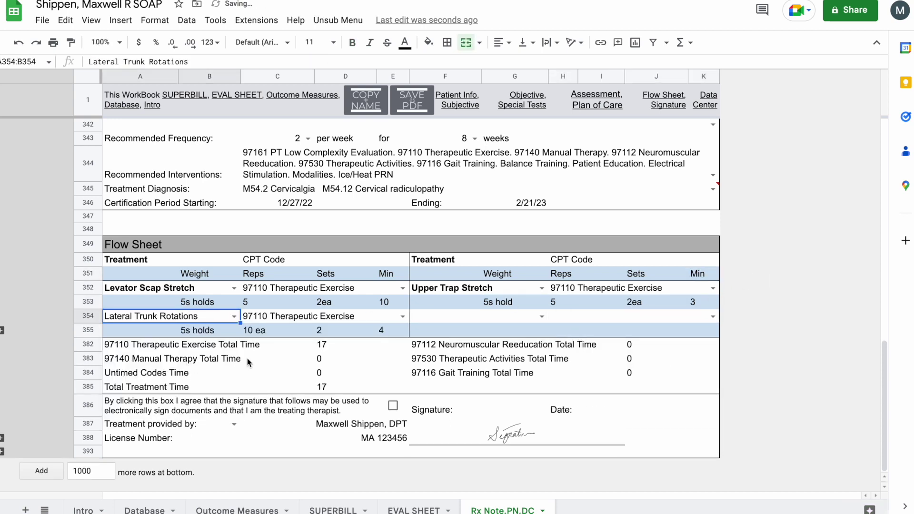
pyautogui.click(541, 317)
pyautogui.click(480, 385)
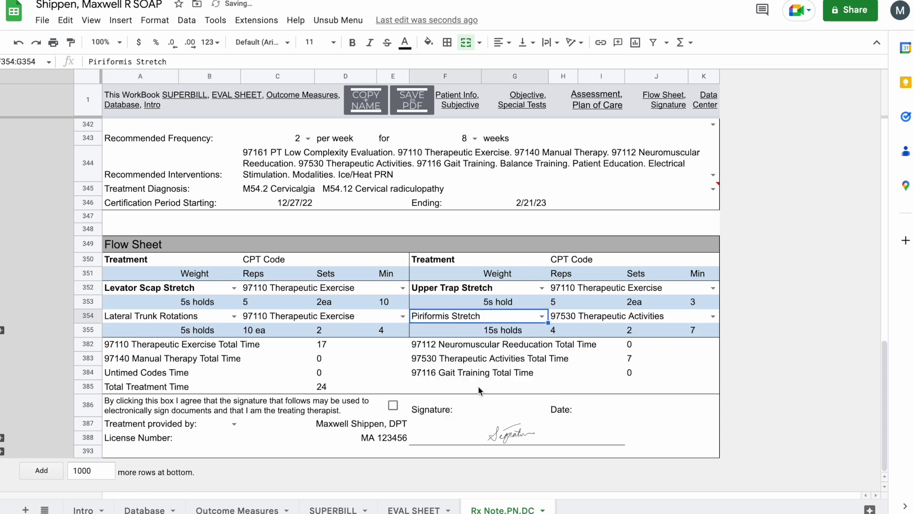
# - Code Lateral Trunk Rotations as CPT 97116 Gait Training
pyautogui.doubleClick(402, 316)
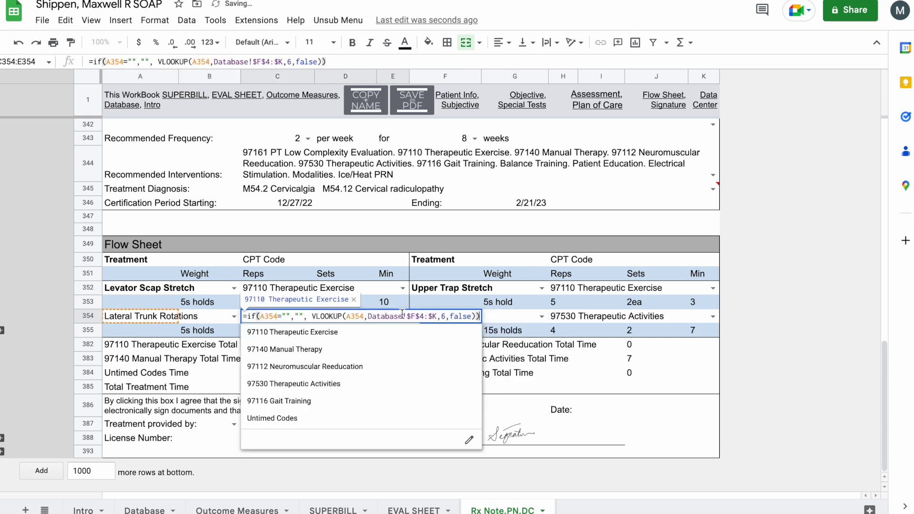
pyautogui.click(350, 366)
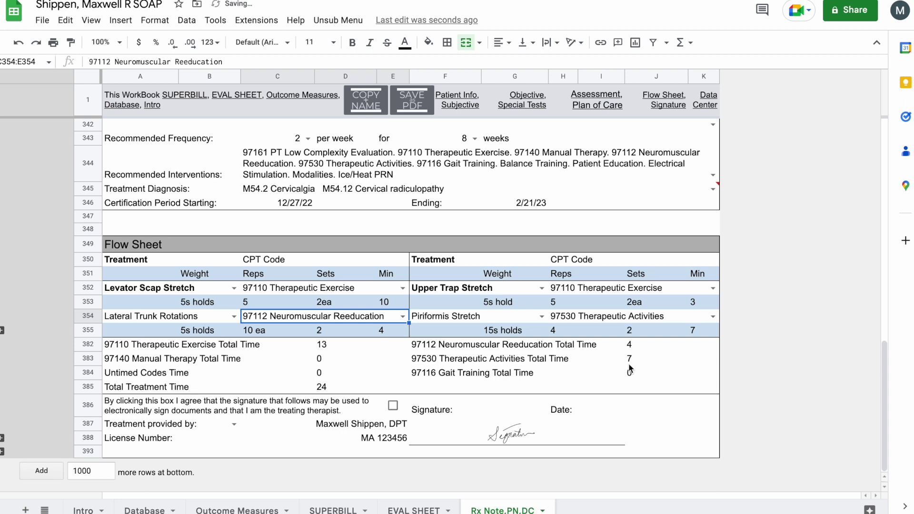
pyautogui.doubleClick(402, 316)
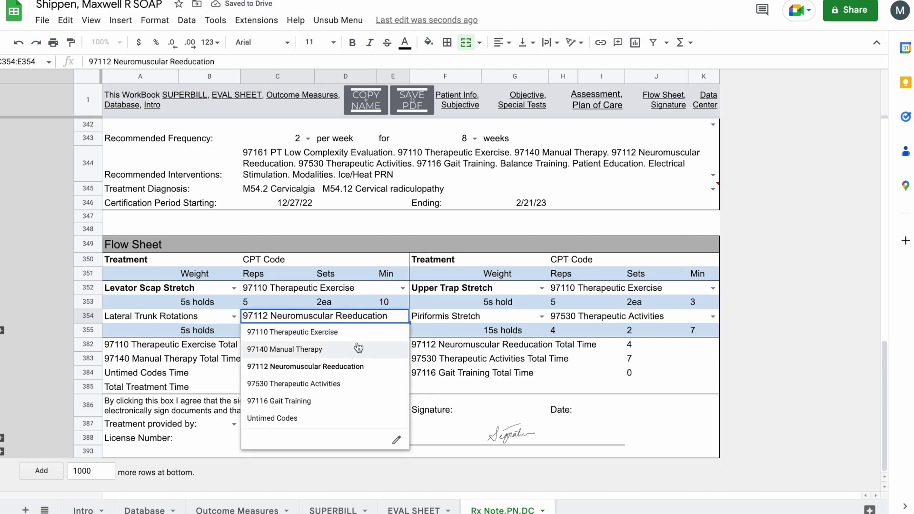
pyautogui.click(333, 401)
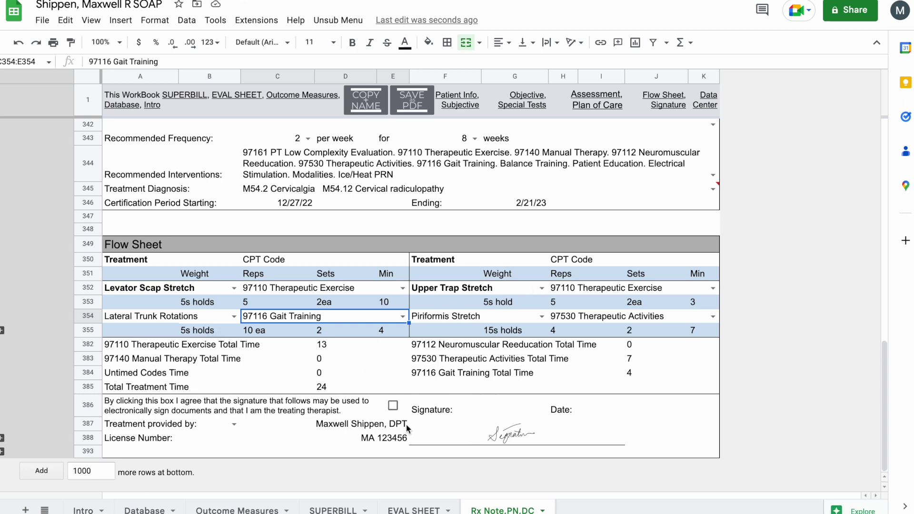
pyautogui.scroll(20, 442, 288)
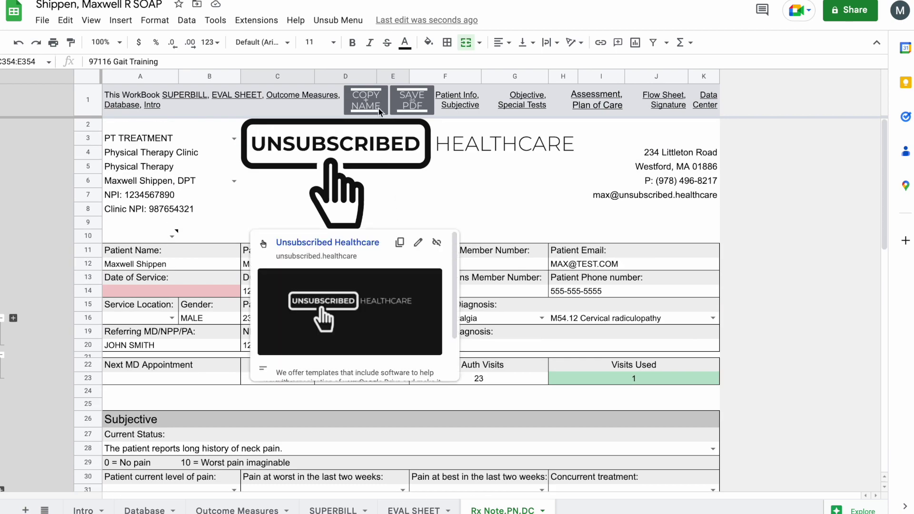
pyautogui.click(380, 111)
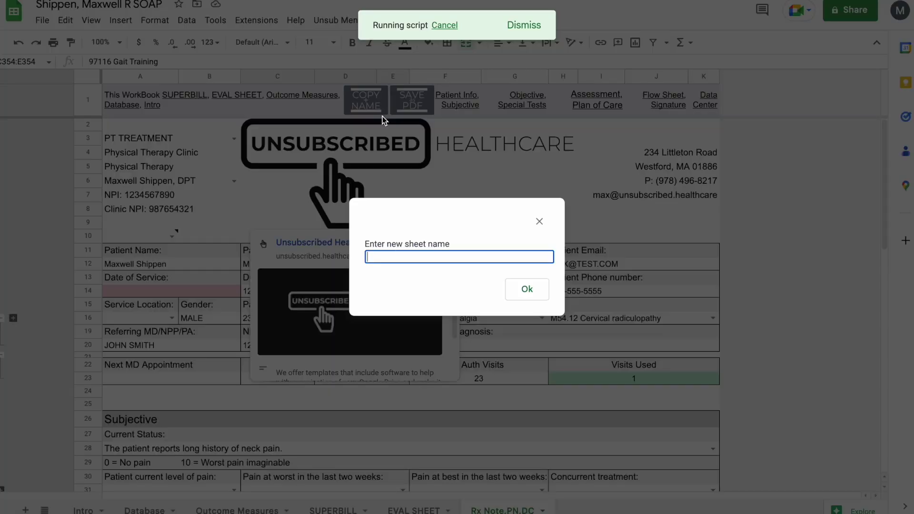
# - Copy the note into new tabs named Rx1 and RX1 Addendum, and save Rx1 as a PDF
pyautogui.write('Rx1')
pyautogui.click(528, 292)
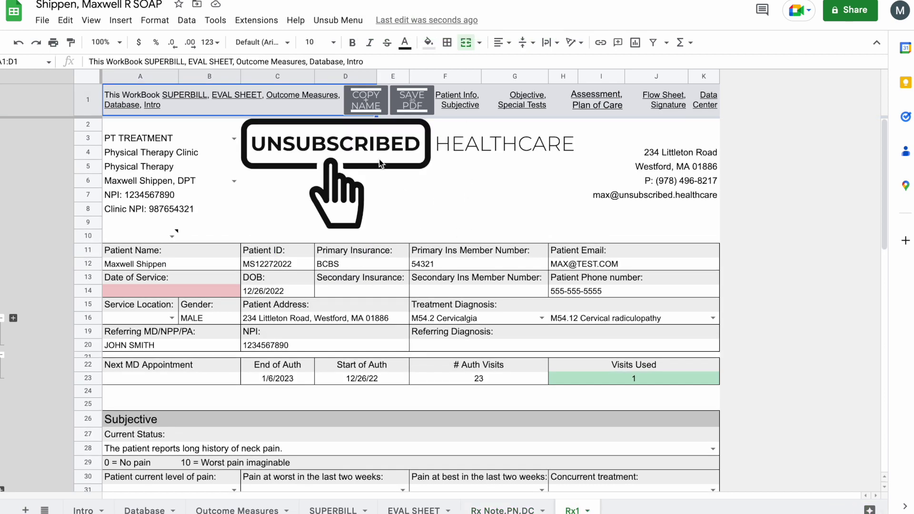
pyautogui.click(373, 114)
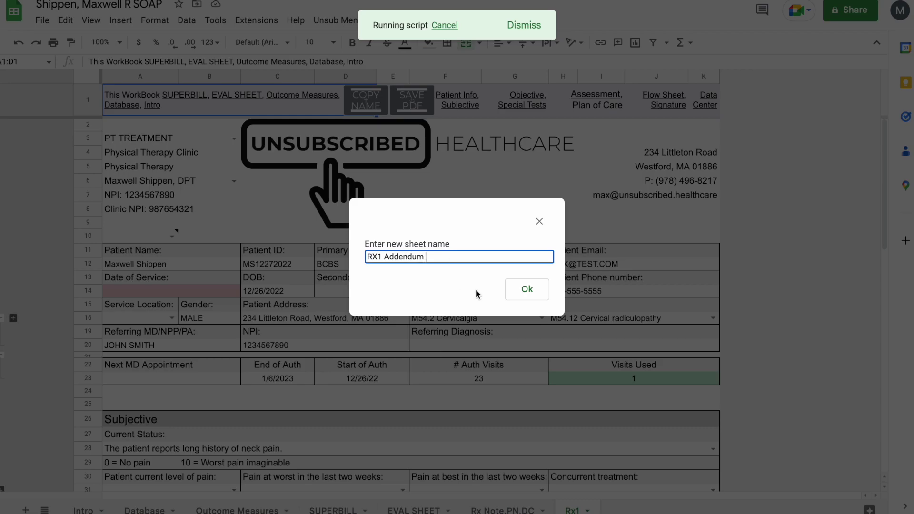
pyautogui.click(526, 294)
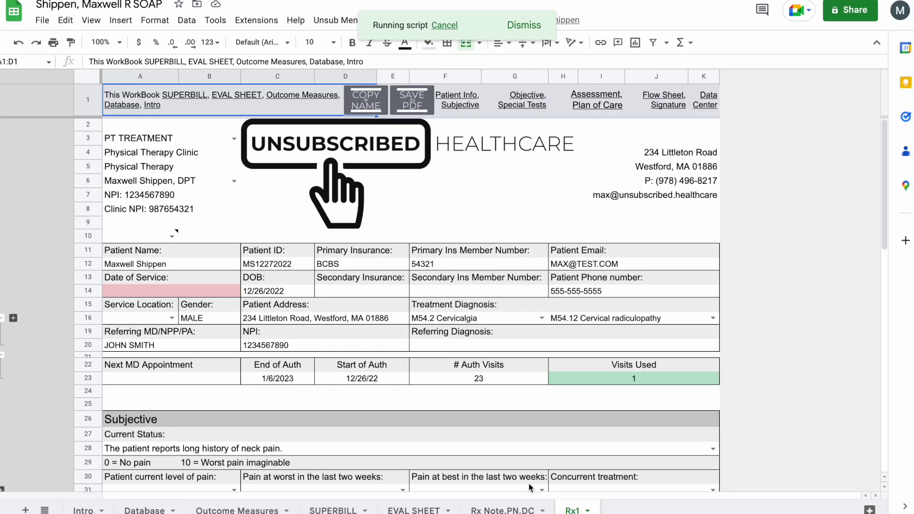
pyautogui.click(529, 510)
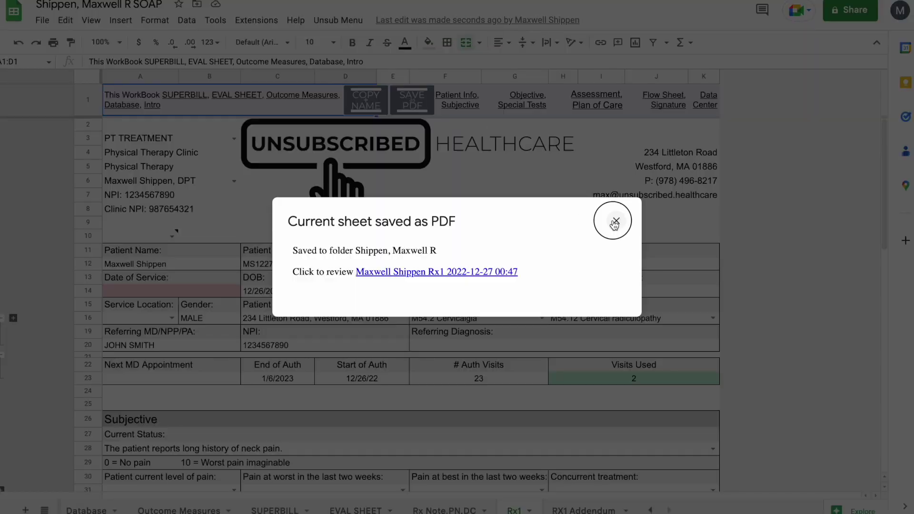
# - Dismiss the saved-PDF notice, switch to RX1 Addendum and save it as a PDF
pyautogui.click(615, 218)
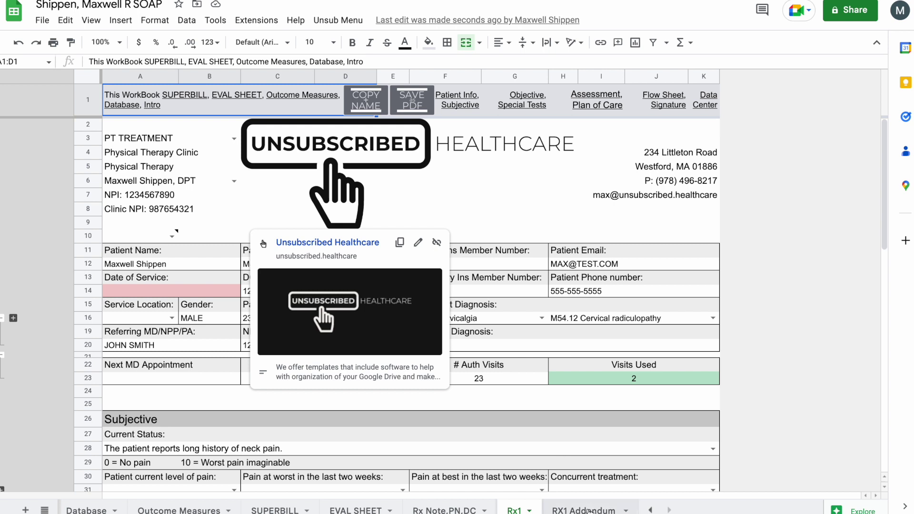
pyautogui.click(588, 508)
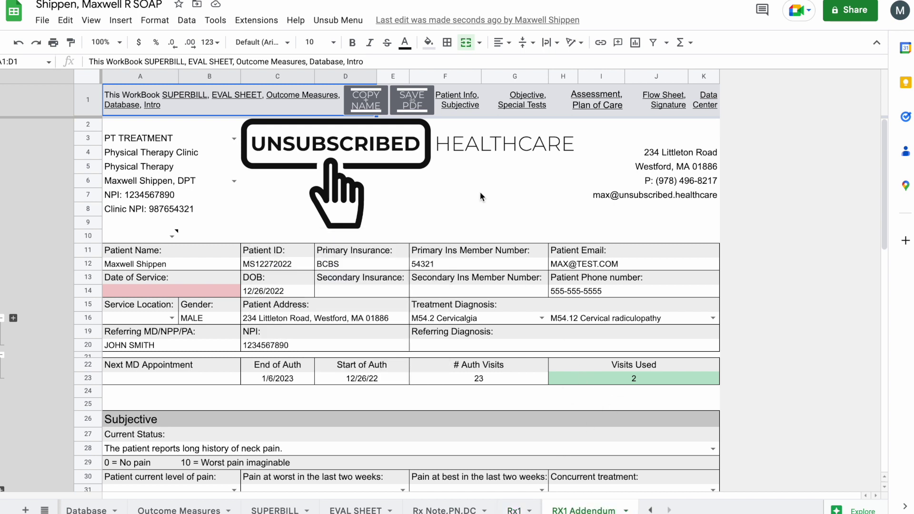
pyautogui.click(419, 107)
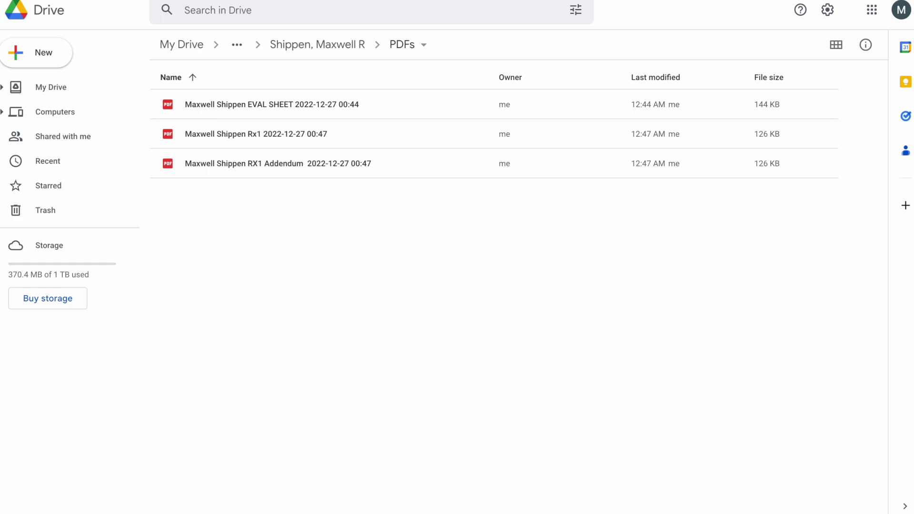
# - After checking the Rx1 and RX1 Addendum PDFs in Drive, return to the SOAP spreadsheet
pyautogui.click(305, 0)
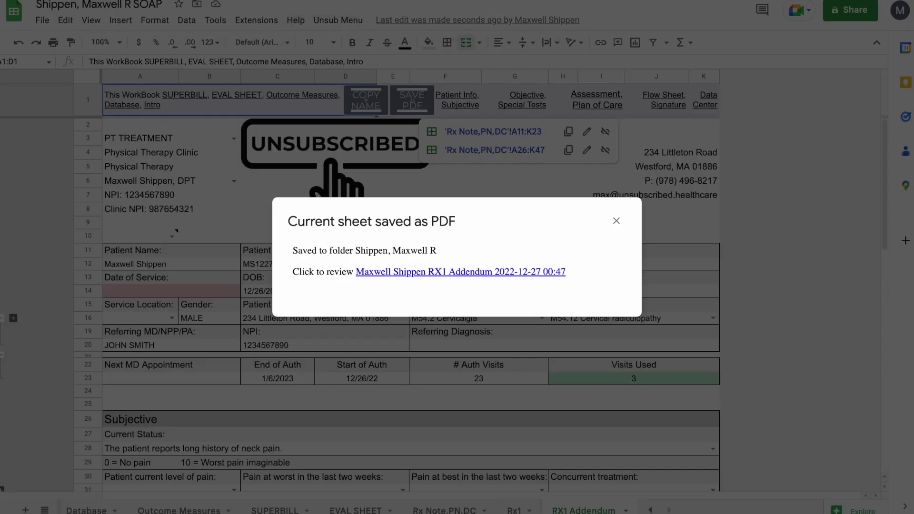
# - Close the PDF-saved notice, scroll through the completed Rx Note.PN.DC sheet, then open PT DATA Center
pyautogui.click(616, 220)
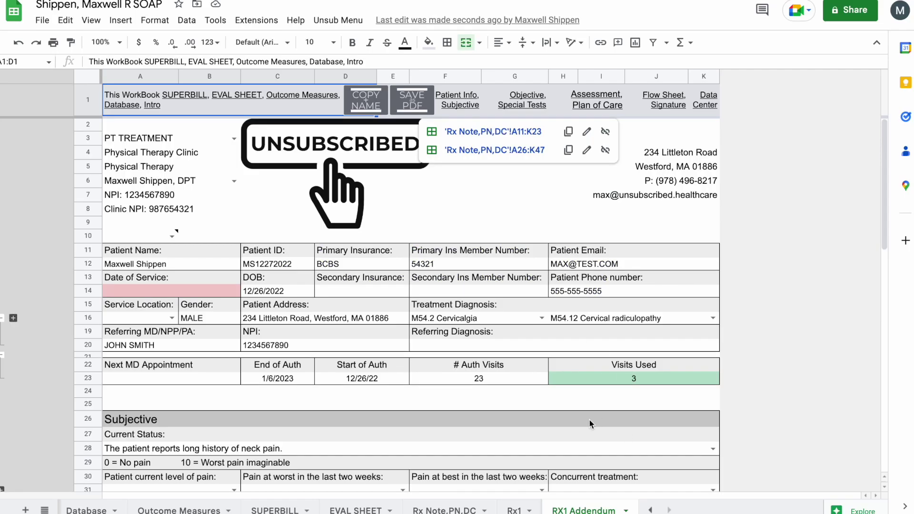
pyautogui.scroll(-3, 589, 423)
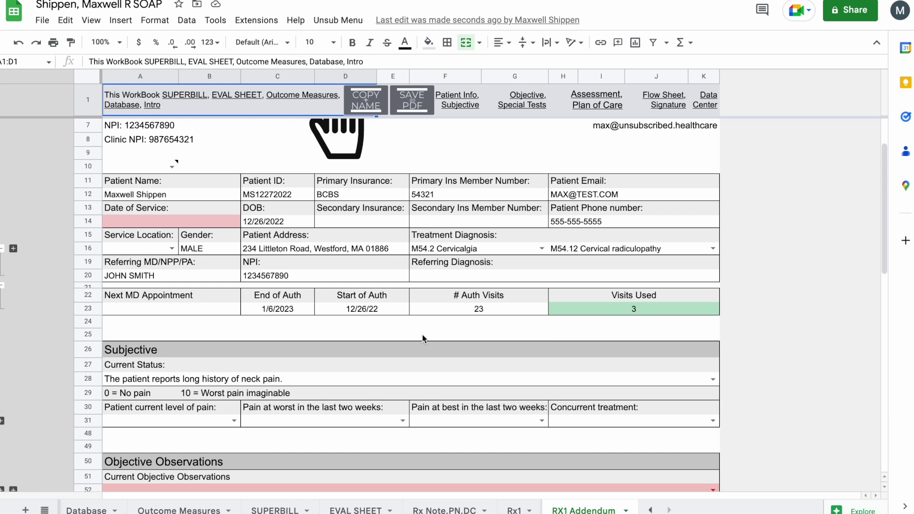
pyautogui.click(447, 499)
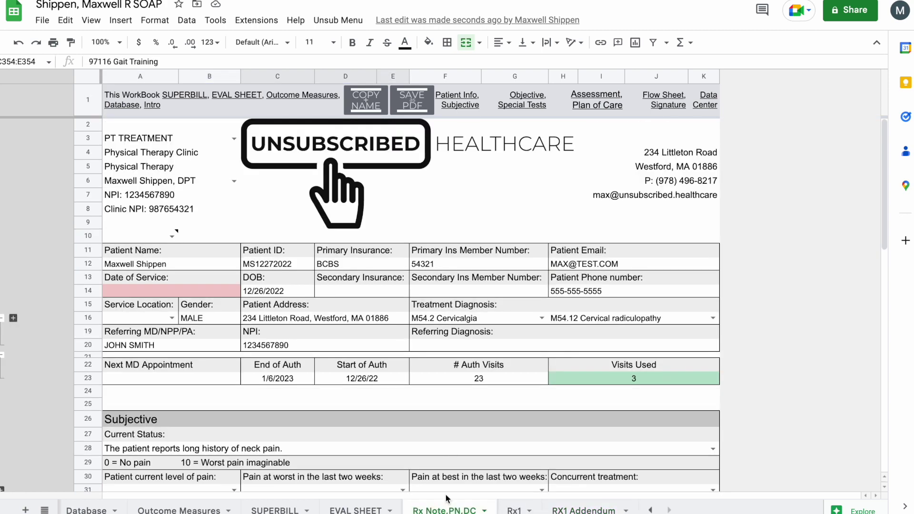
pyautogui.scroll(-1, 418, 311)
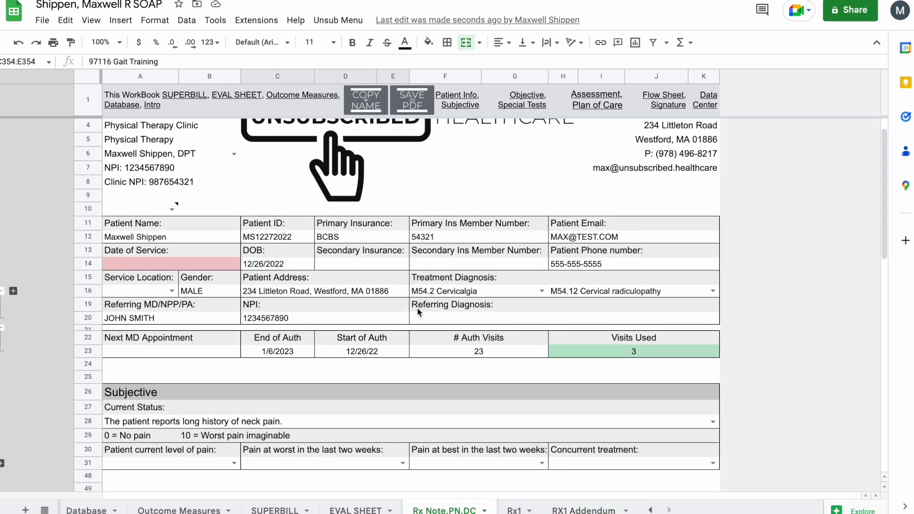
pyautogui.scroll(-1, 418, 312)
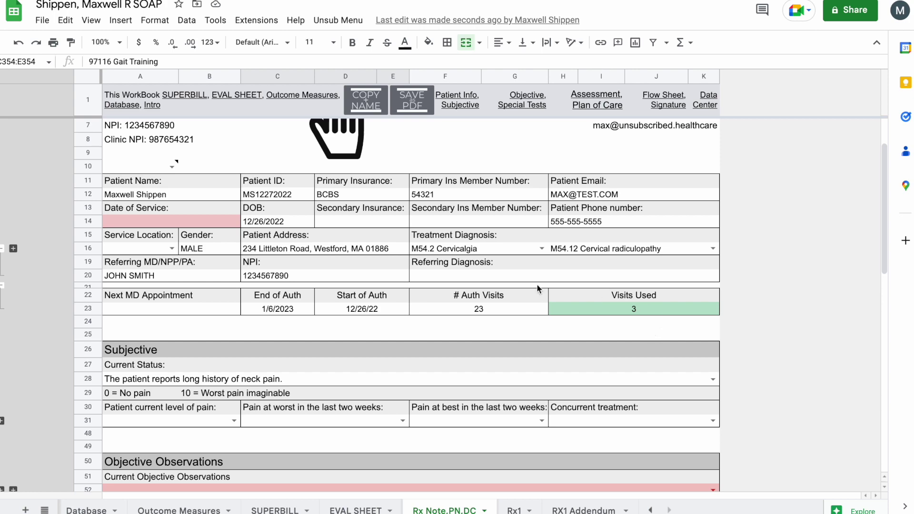
pyautogui.scroll(-2, 593, 319)
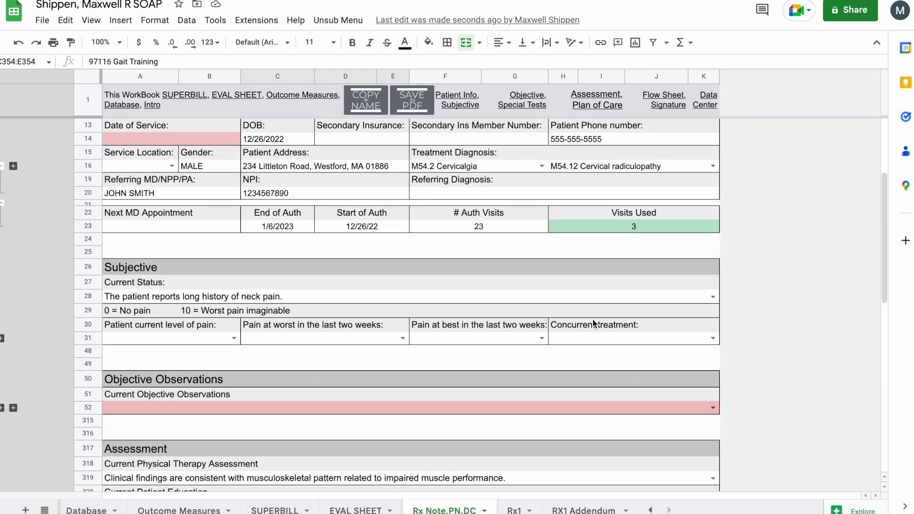
pyautogui.scroll(-3, 490, 218)
pyautogui.scroll(-5, 490, 218)
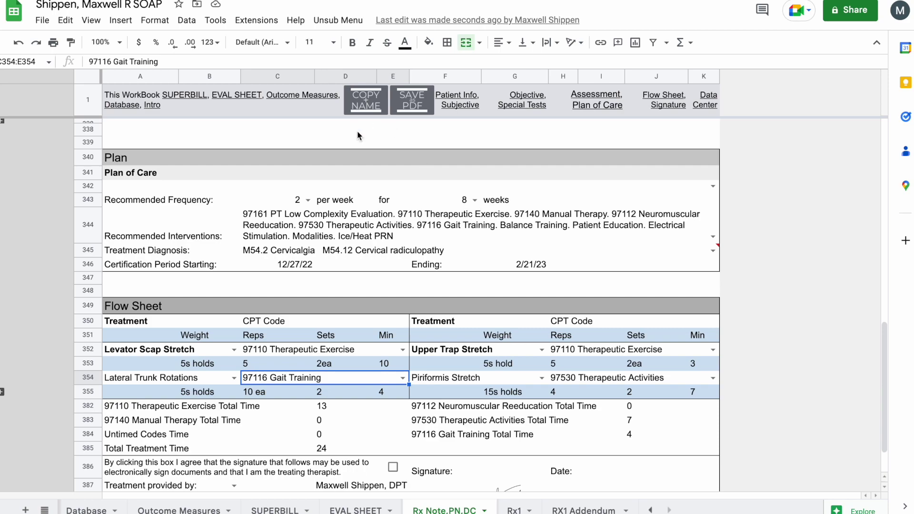
pyautogui.scroll(10, 367, 162)
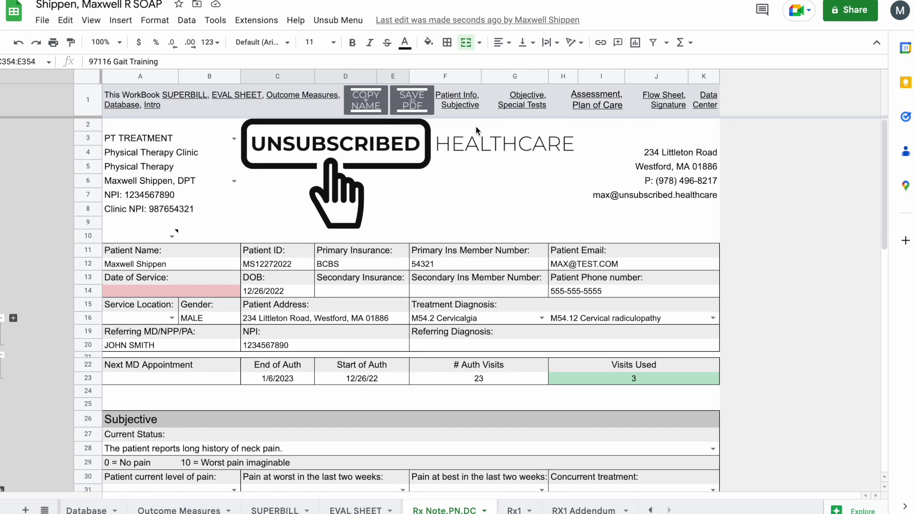
pyautogui.click(476, 131)
pyautogui.click(476, 132)
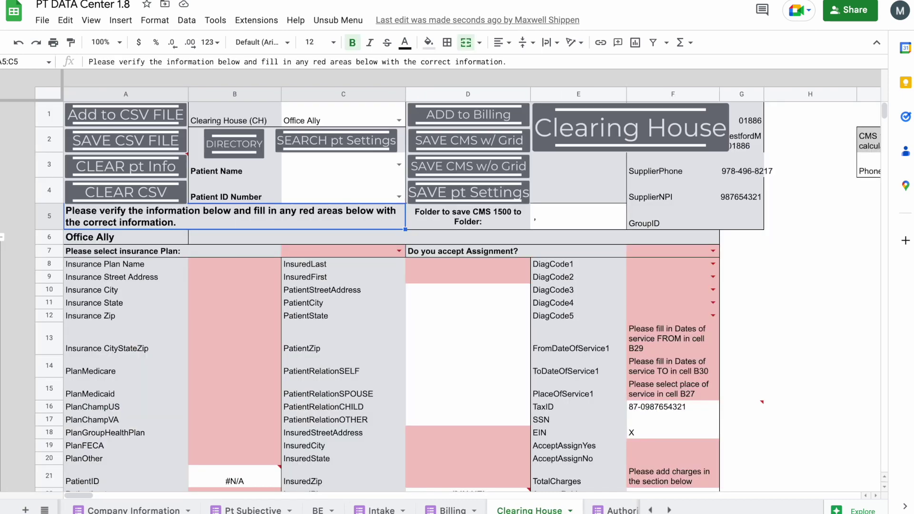
pyautogui.click(599, 510)
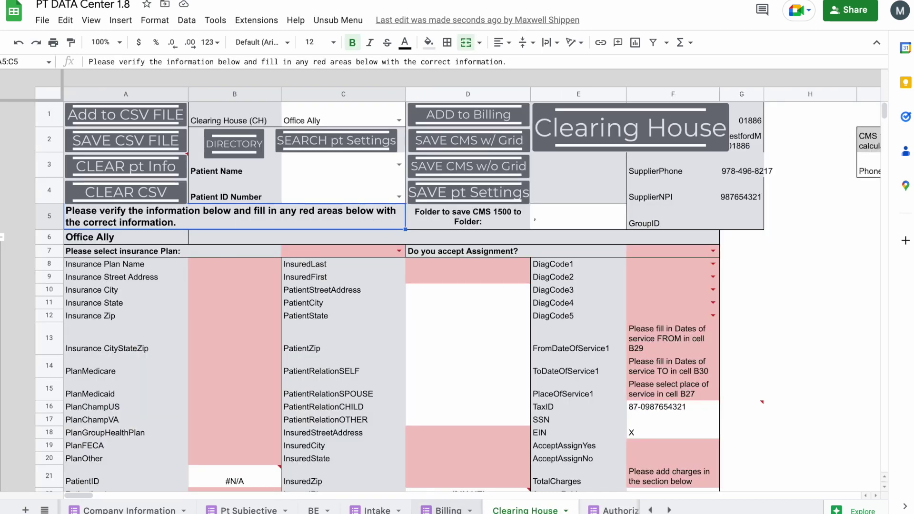
pyautogui.click(442, 511)
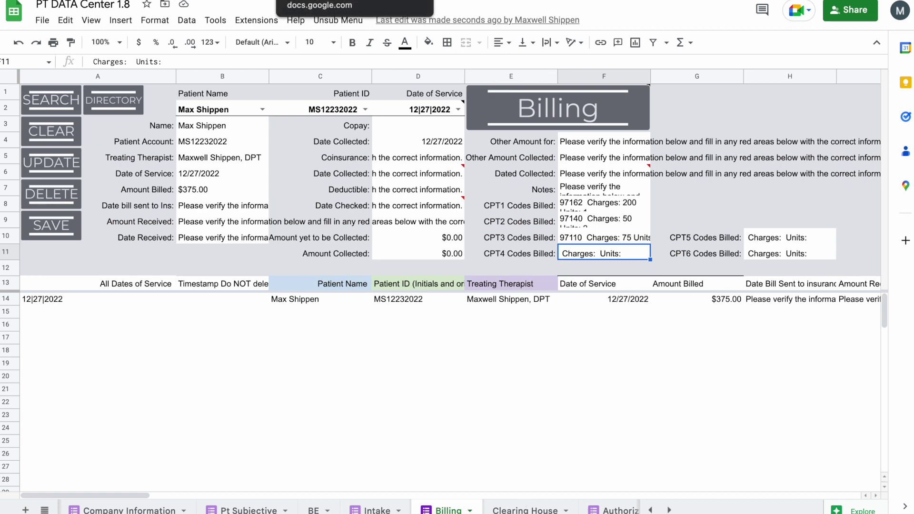
pyautogui.click(354, 0)
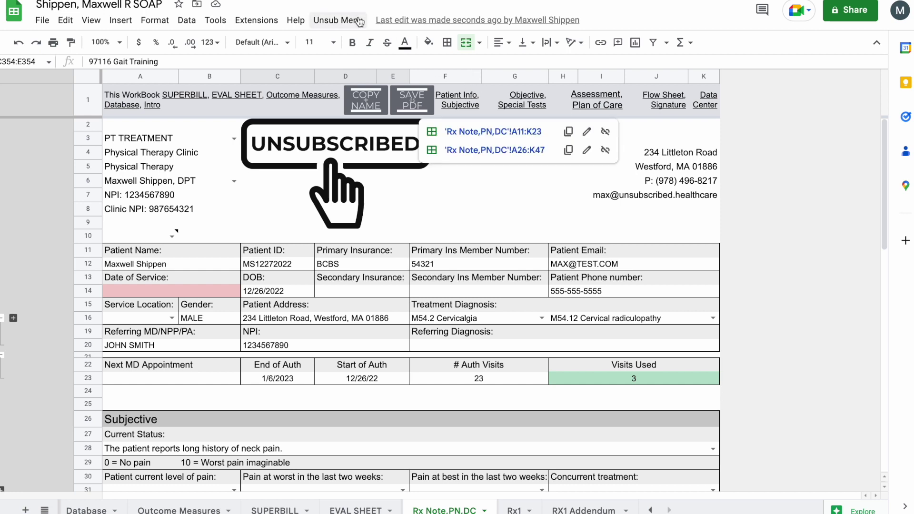
pyautogui.click(333, 20)
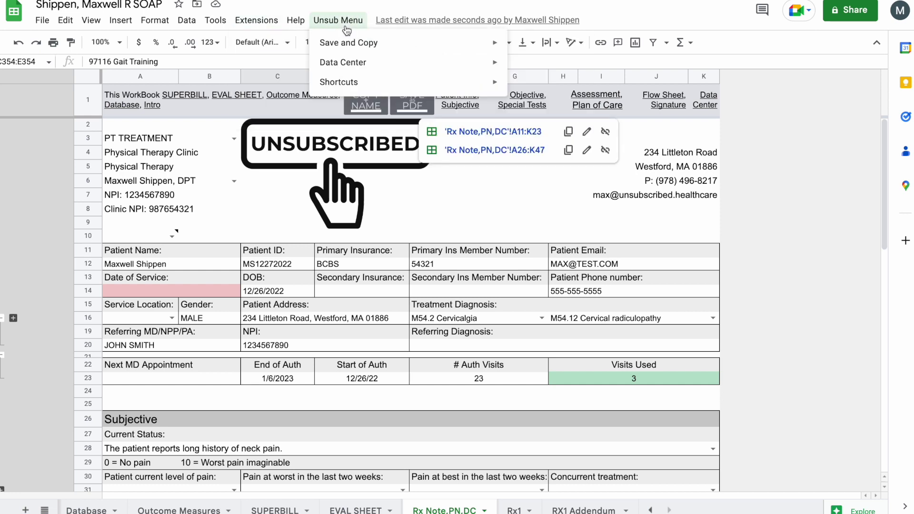
pyautogui.click(749, 282)
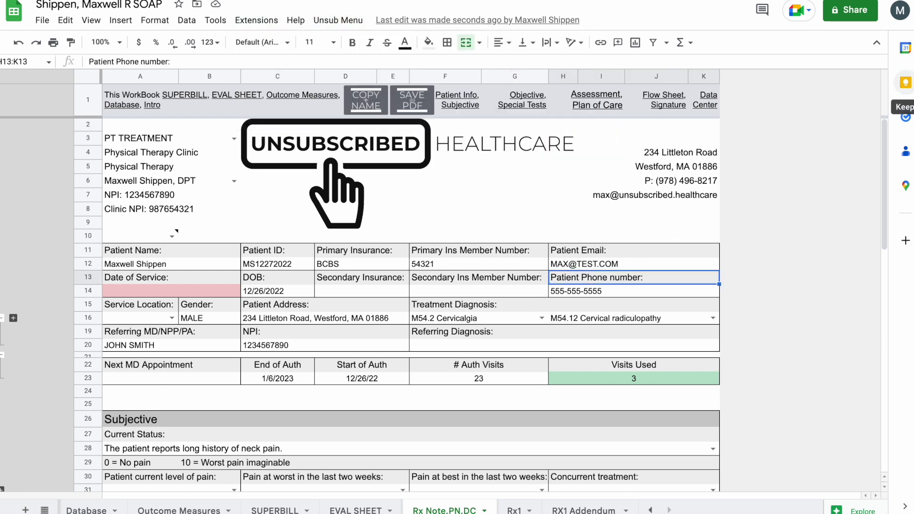
pyautogui.click(905, 47)
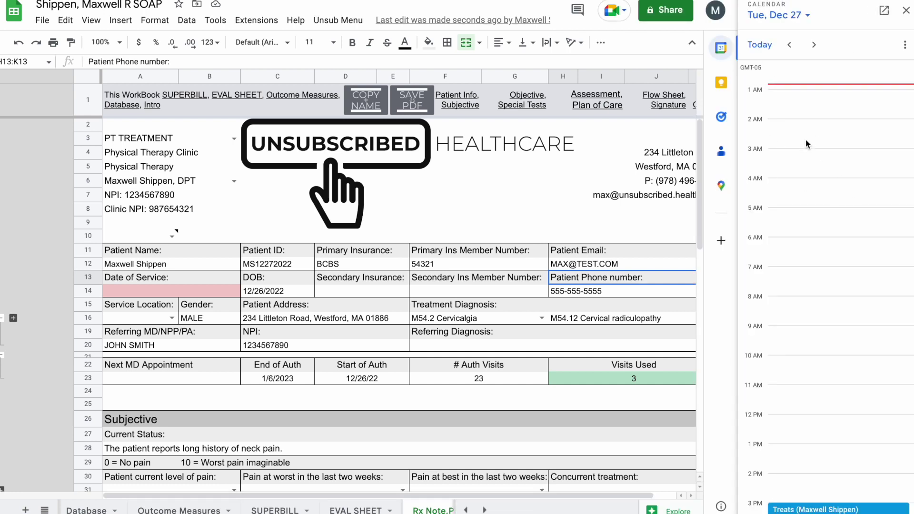
pyautogui.scroll(-2, 842, 509)
pyautogui.scroll(3, 840, 453)
pyautogui.click(814, 45)
pyautogui.click(814, 45)
pyautogui.click(814, 46)
pyautogui.click(804, 16)
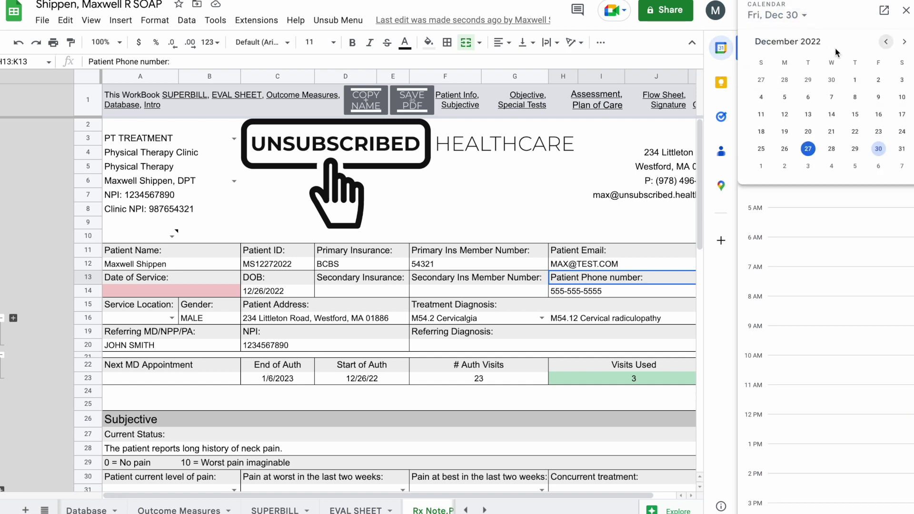
pyautogui.click(850, 284)
pyautogui.click(761, 44)
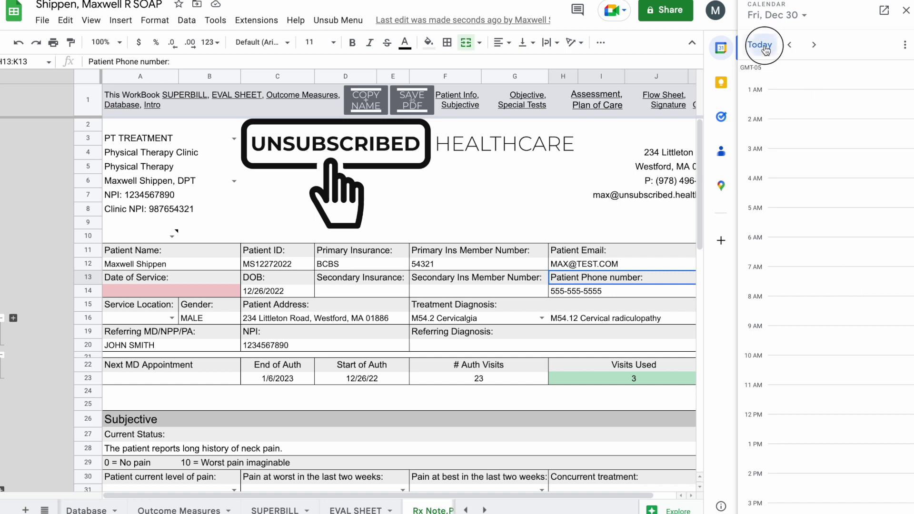
pyautogui.click(904, 45)
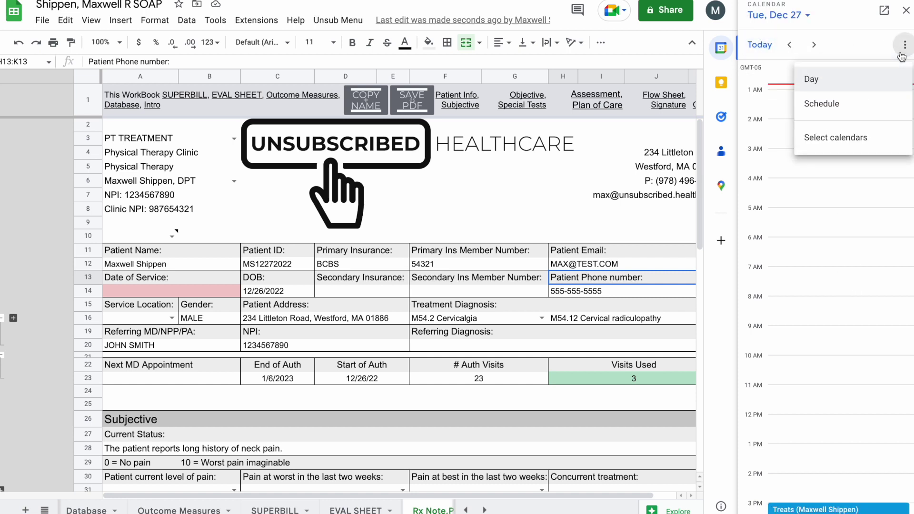
pyautogui.click(904, 45)
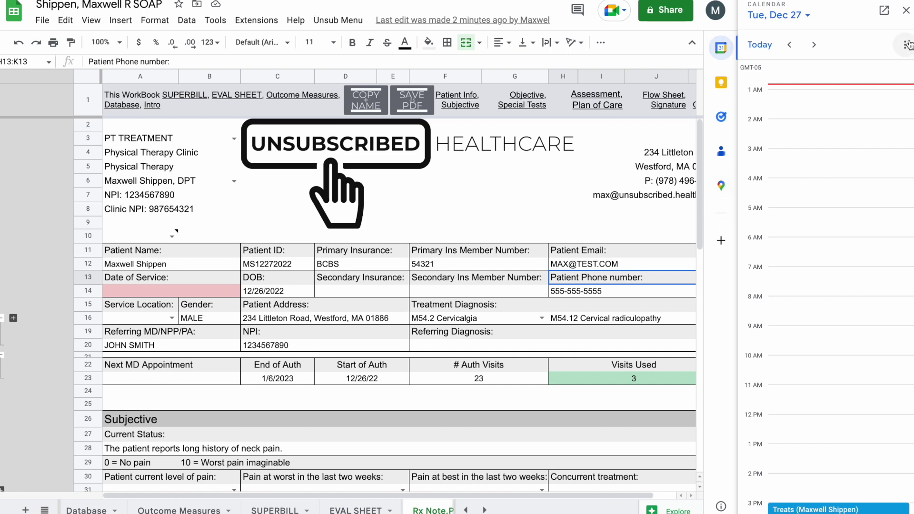
pyautogui.click(906, 11)
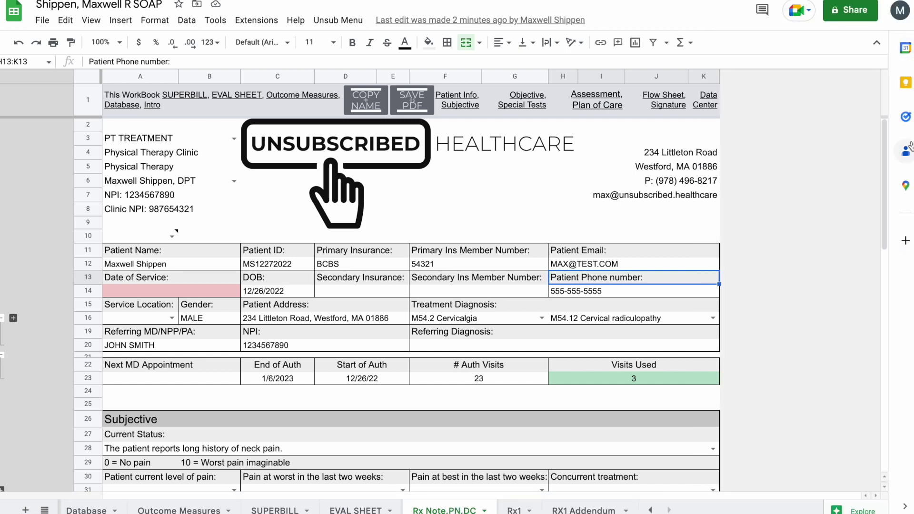